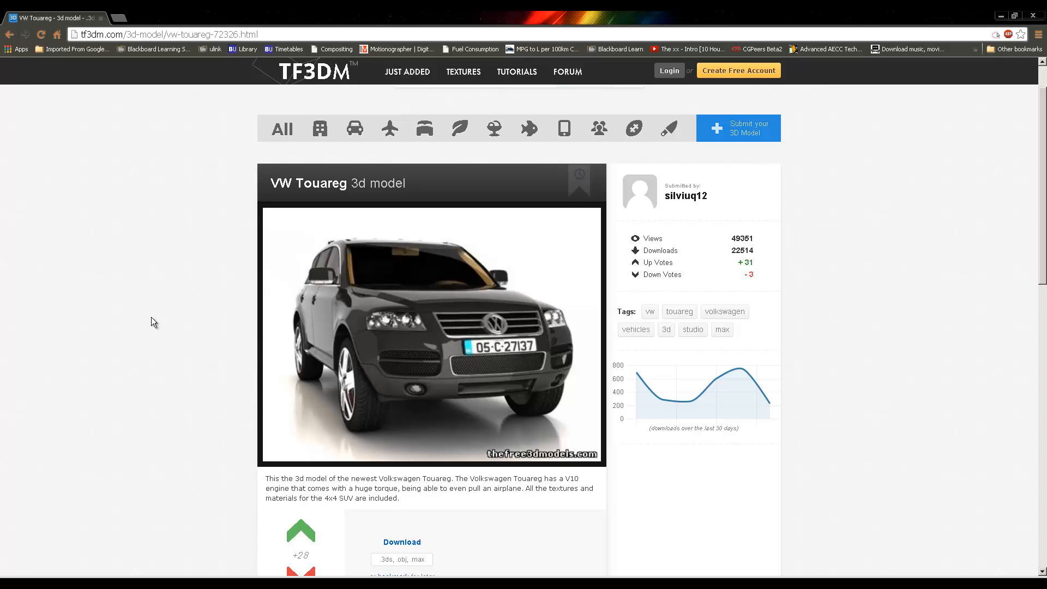
- Review the VW Touareg 3d model page, from its web address down to the download formats and related models
{"action": "left_click", "coordinate": [151, 37]}
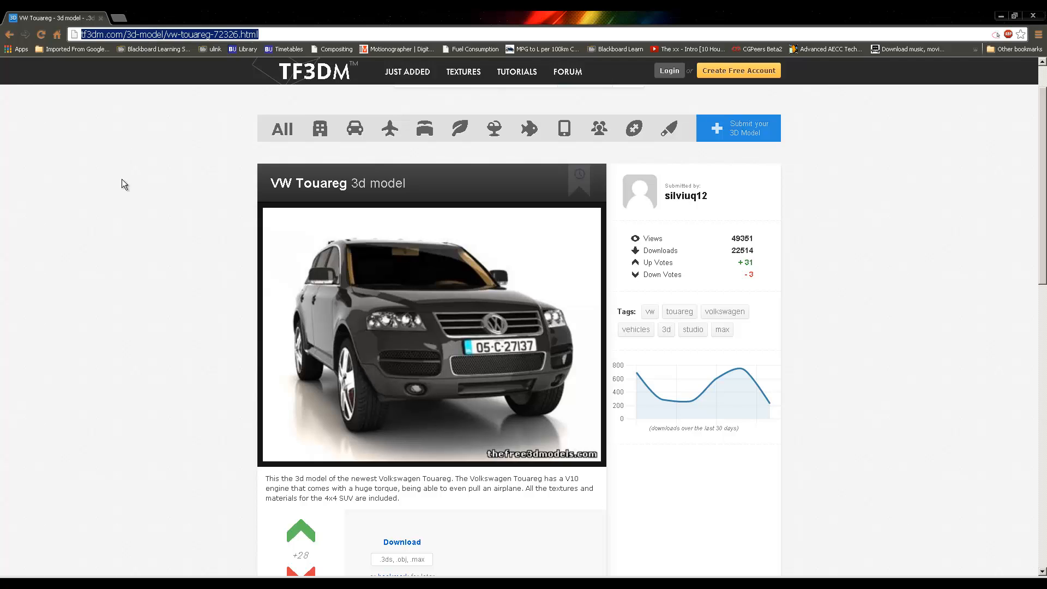
{"action": "left_click", "coordinate": [125, 189]}
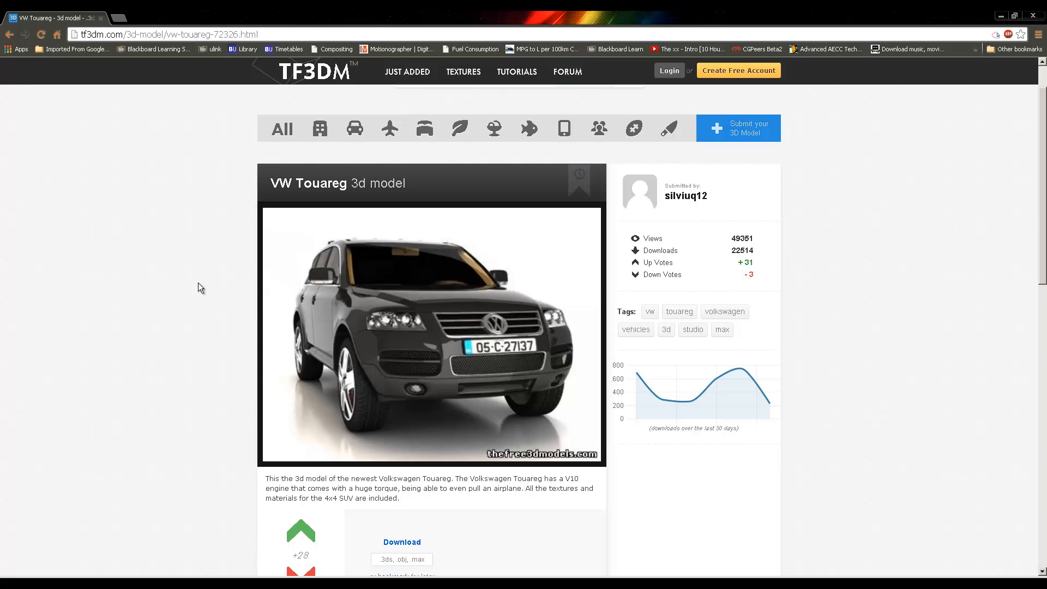
{"action": "scroll", "coordinate": [122, 322], "scroll_direction": "down", "scroll_amount": 3}
{"action": "scroll", "coordinate": [119, 364], "scroll_direction": "down", "scroll_amount": 4}
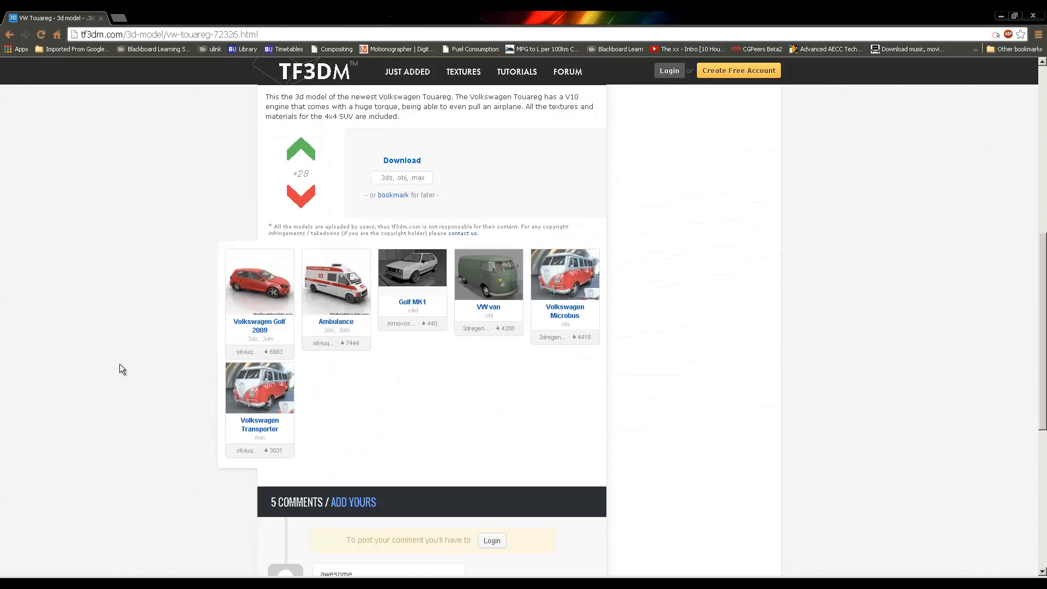
{"action": "scroll", "coordinate": [120, 365], "scroll_direction": "up", "scroll_amount": 4}
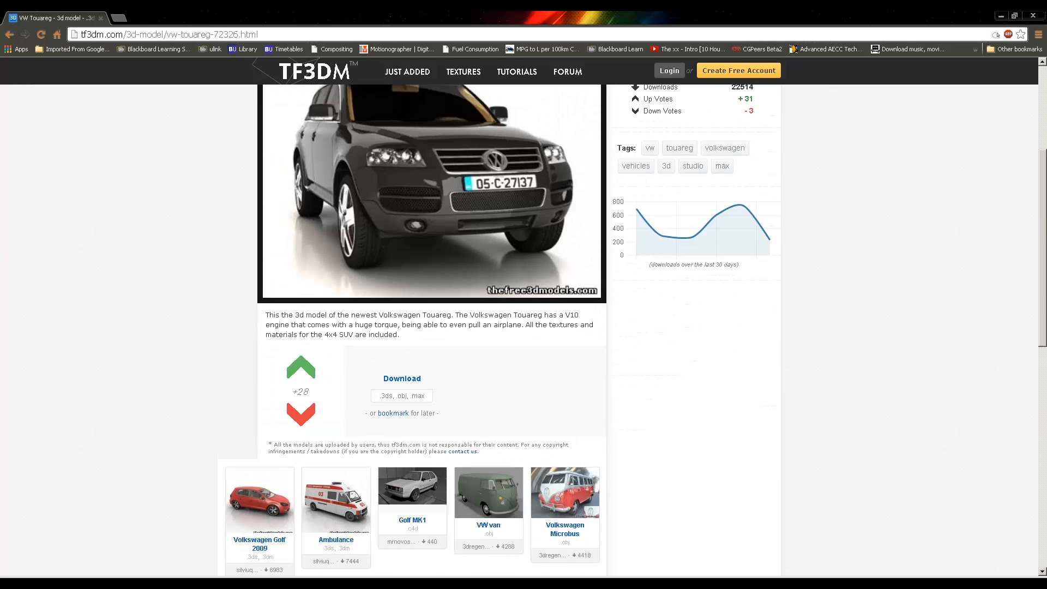
- Switch to the file manager, inspect the Volkswagen Touareg 2 folder with its textures and model subfolders, and return to the Presentation folder
{"action": "key", "text": "alt+Tab"}
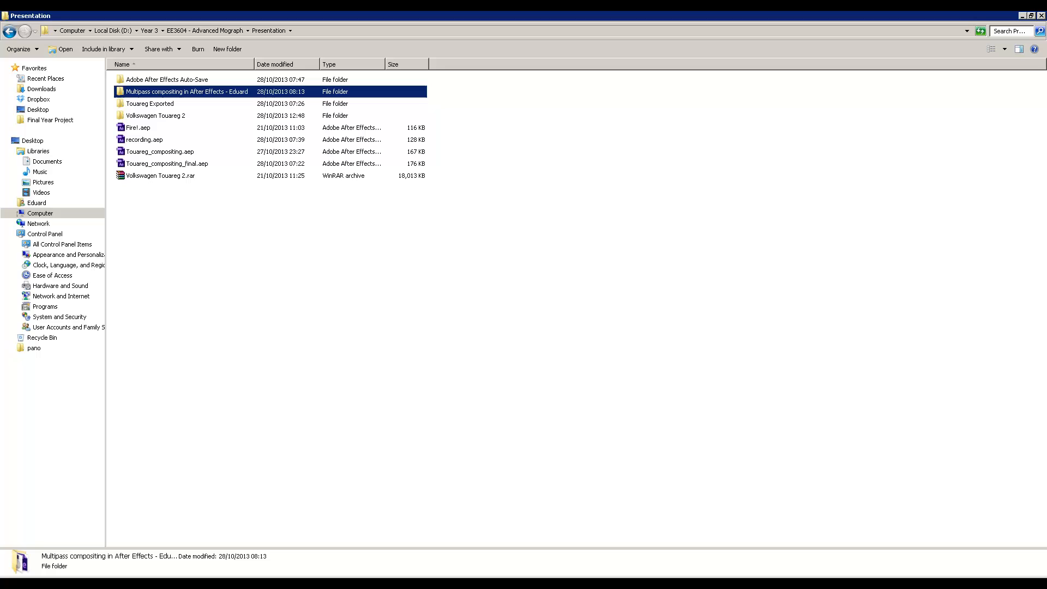
{"action": "double_click", "coordinate": [149, 113]}
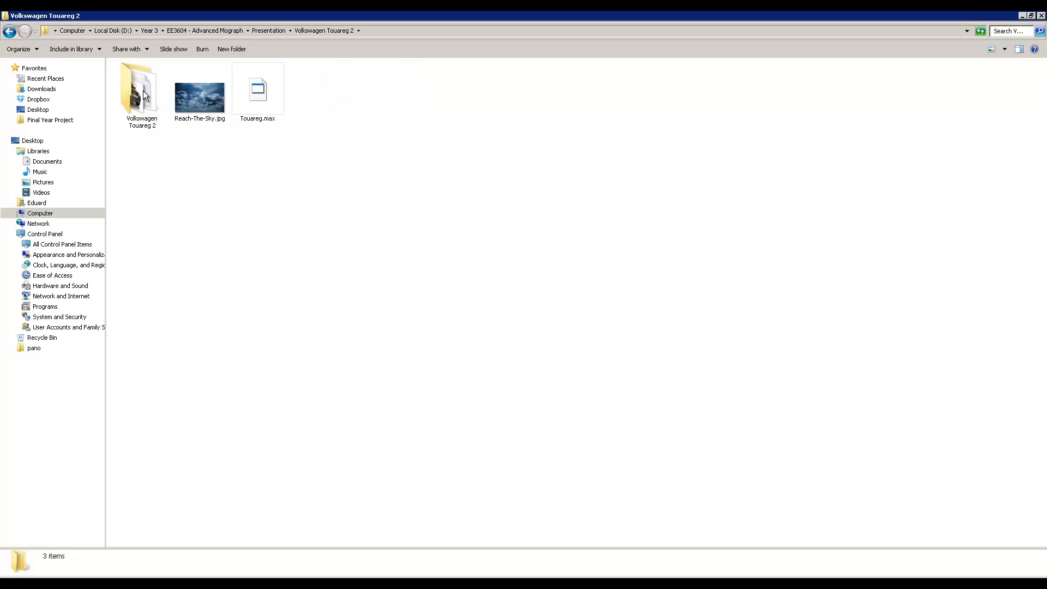
{"action": "left_click", "coordinate": [144, 96]}
{"action": "double_click", "coordinate": [144, 95]}
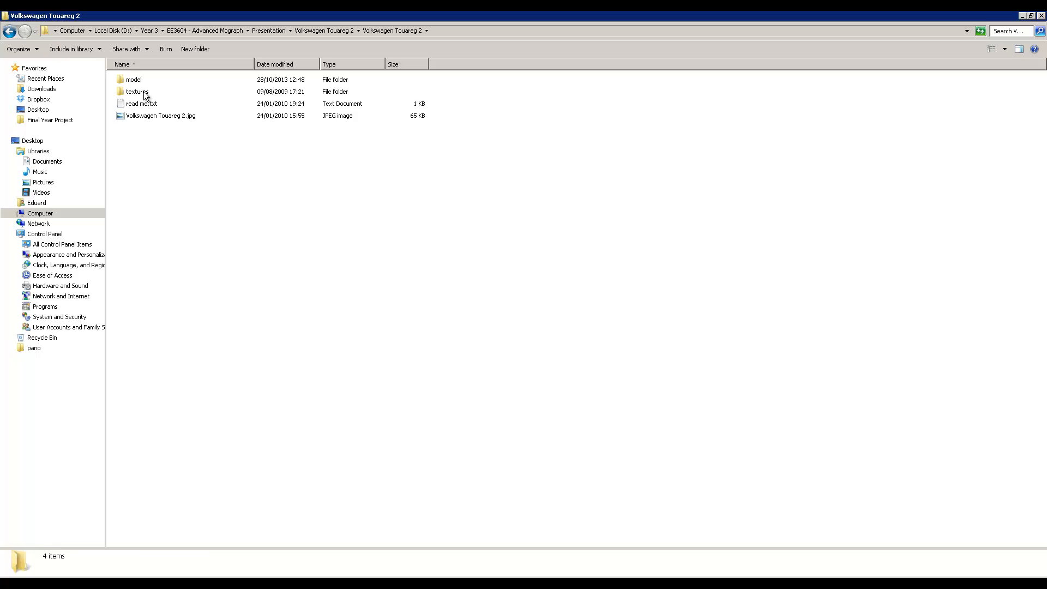
{"action": "double_click", "coordinate": [143, 91]}
{"action": "left_click", "coordinate": [405, 30]}
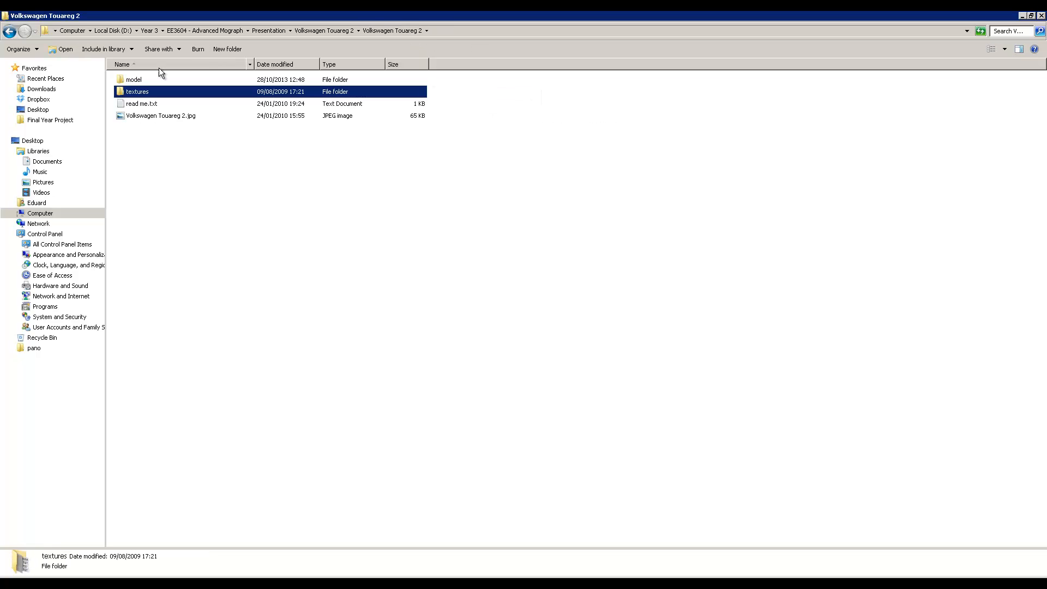
{"action": "double_click", "coordinate": [152, 78]}
{"action": "left_click", "coordinate": [360, 29]}
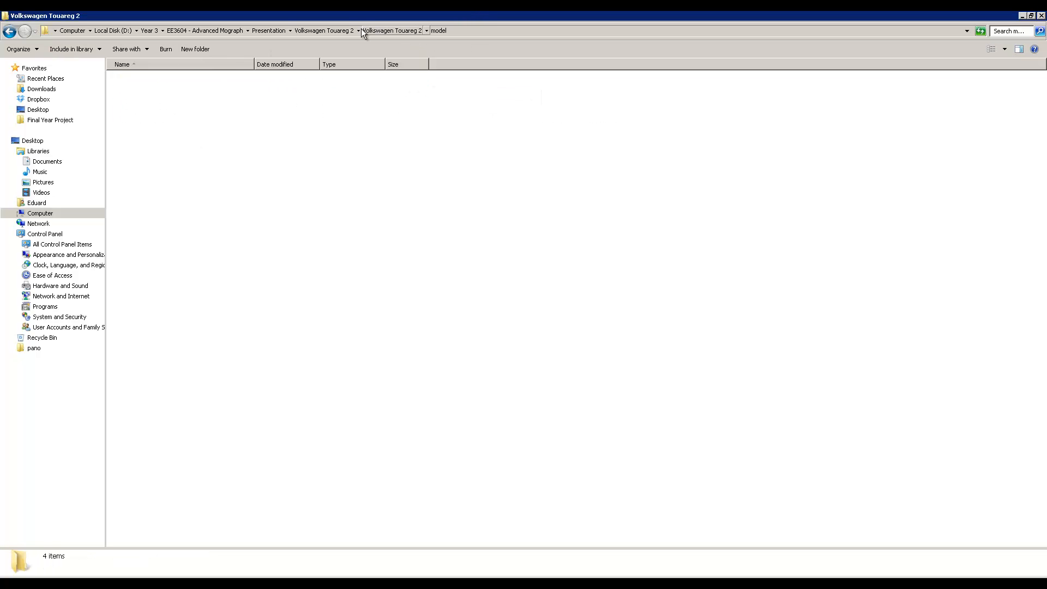
{"action": "left_click", "coordinate": [263, 30]}
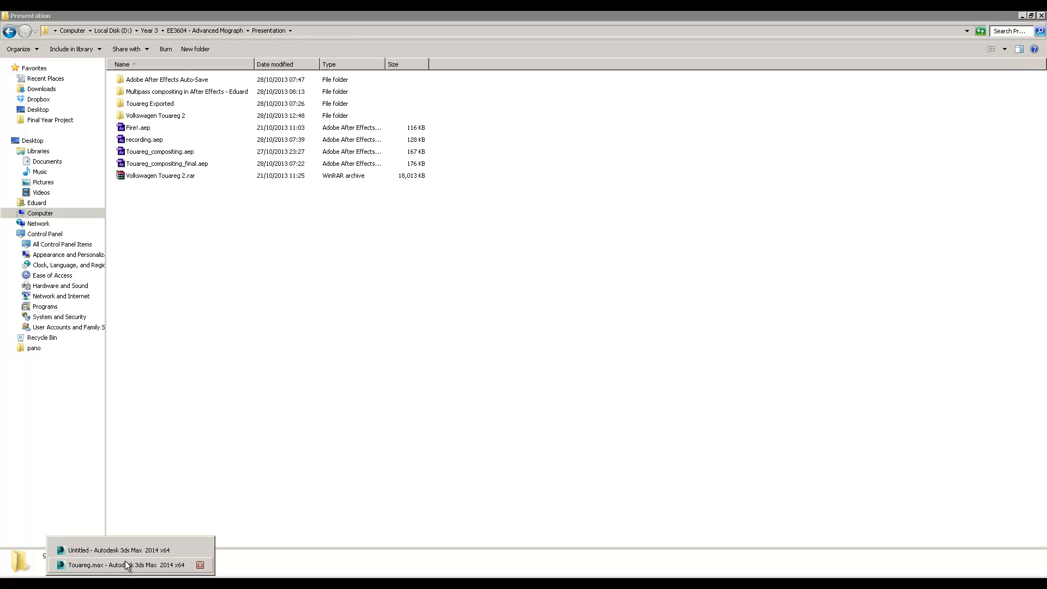
- Switch to 3ds Max, look at the Touareg.max scene, and inspect the original car model in the Untitled scene up close
{"action": "left_click", "coordinate": [129, 568]}
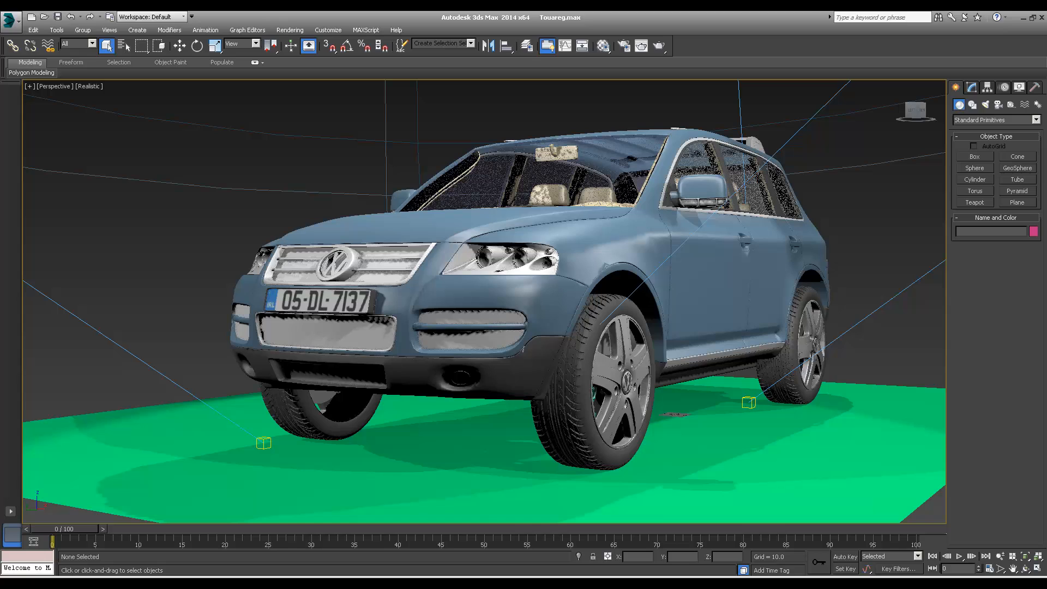
{"action": "mouse_move", "coordinate": [130, 568]}
{"action": "left_click", "coordinate": [130, 546]}
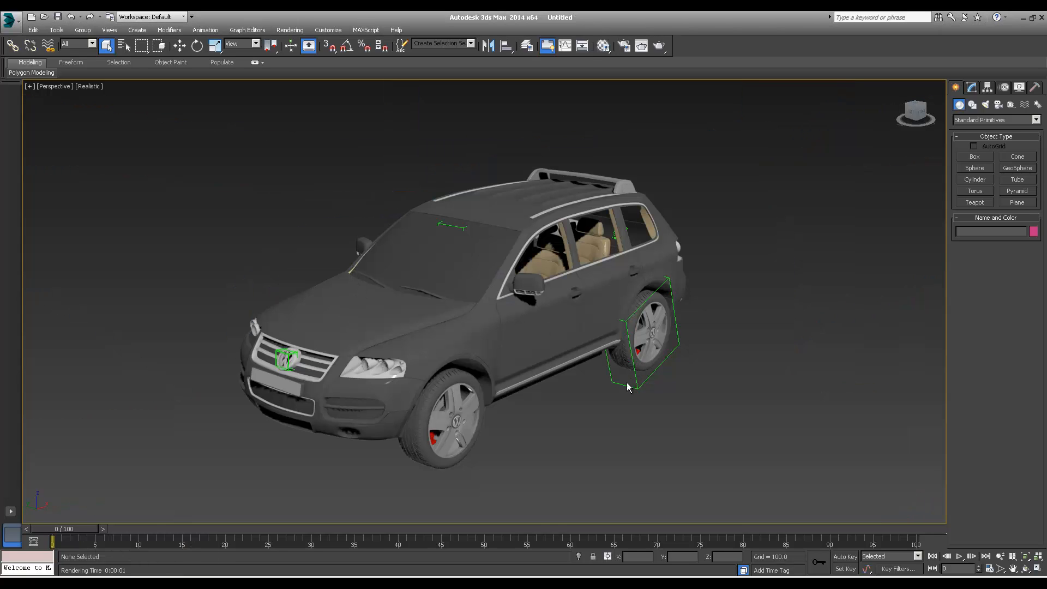
{"action": "scroll", "coordinate": [653, 409], "scroll_direction": "up", "scroll_amount": 6}
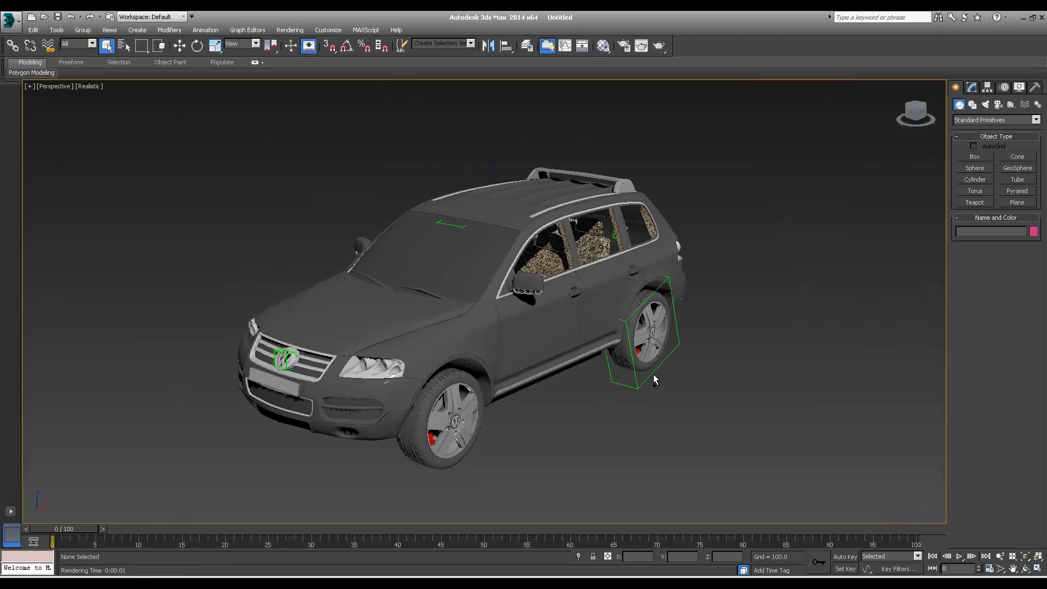
{"action": "scroll", "coordinate": [808, 409], "scroll_direction": "down", "scroll_amount": 3}
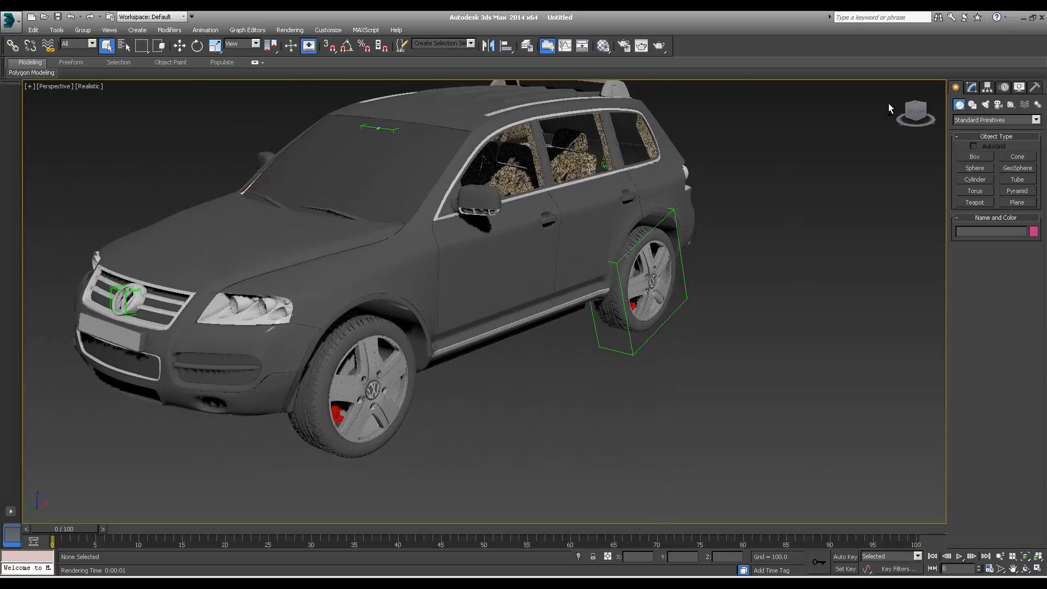
{"action": "left_click_drag", "start_coordinate": [539, 416], "coordinate": [580, 440]}
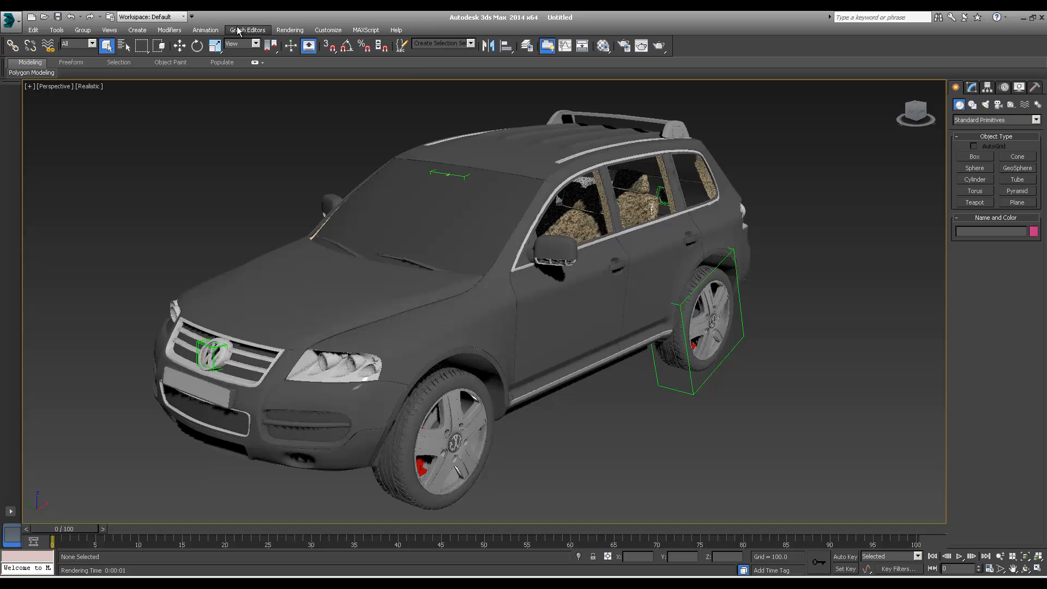
- Render the perspective view of the Untitled scene, inspect the rendered car and close the render window
{"action": "left_click", "coordinate": [290, 30]}
{"action": "left_click", "coordinate": [290, 43]}
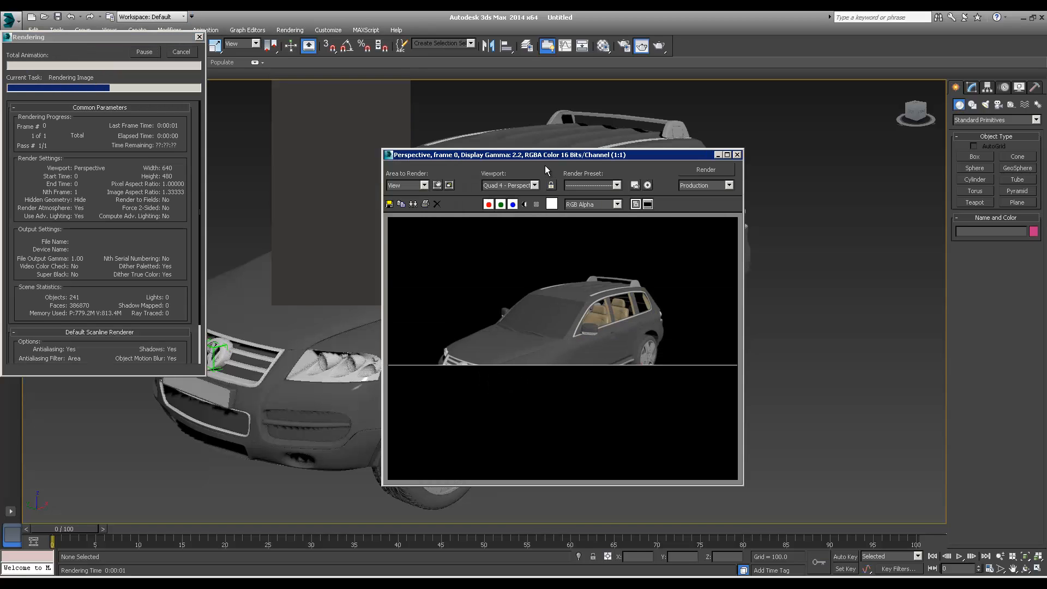
{"action": "left_click_drag", "start_coordinate": [393, 143], "coordinate": [392, 143]}
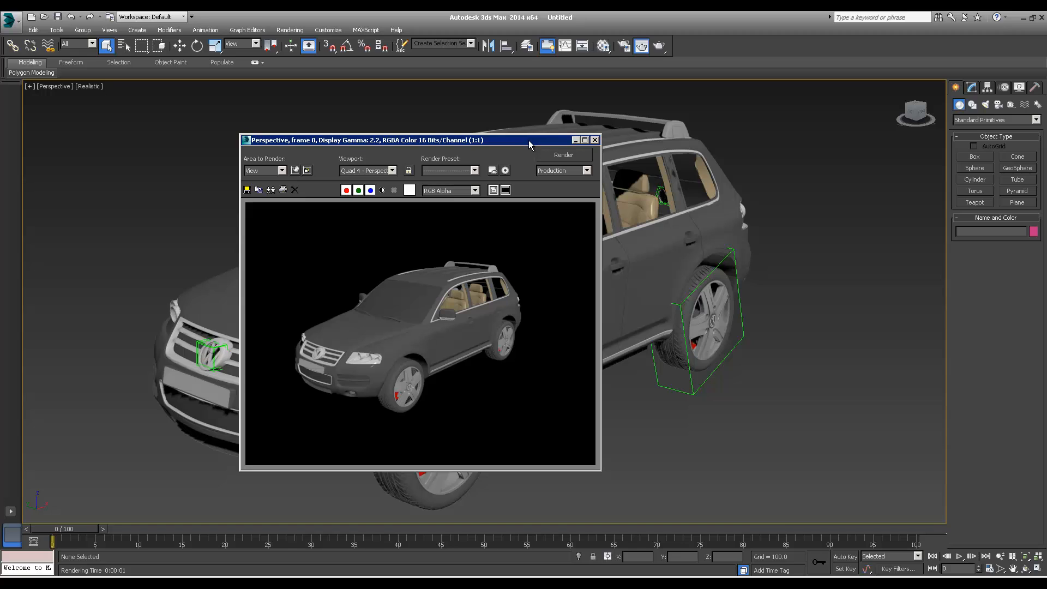
{"action": "left_click_drag", "start_coordinate": [529, 140], "coordinate": [714, 145]}
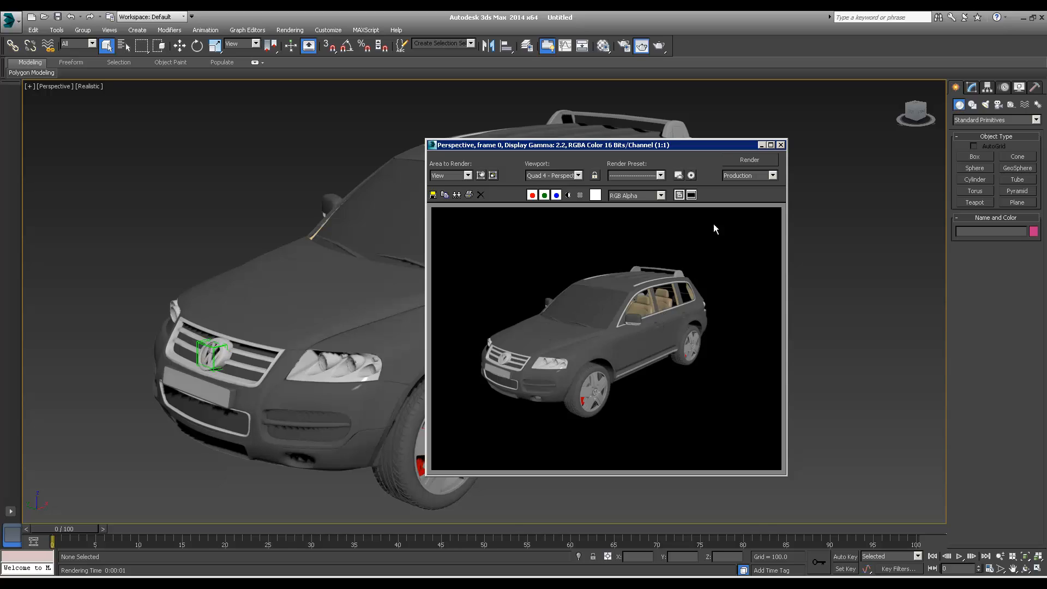
{"action": "left_click", "coordinate": [781, 144]}
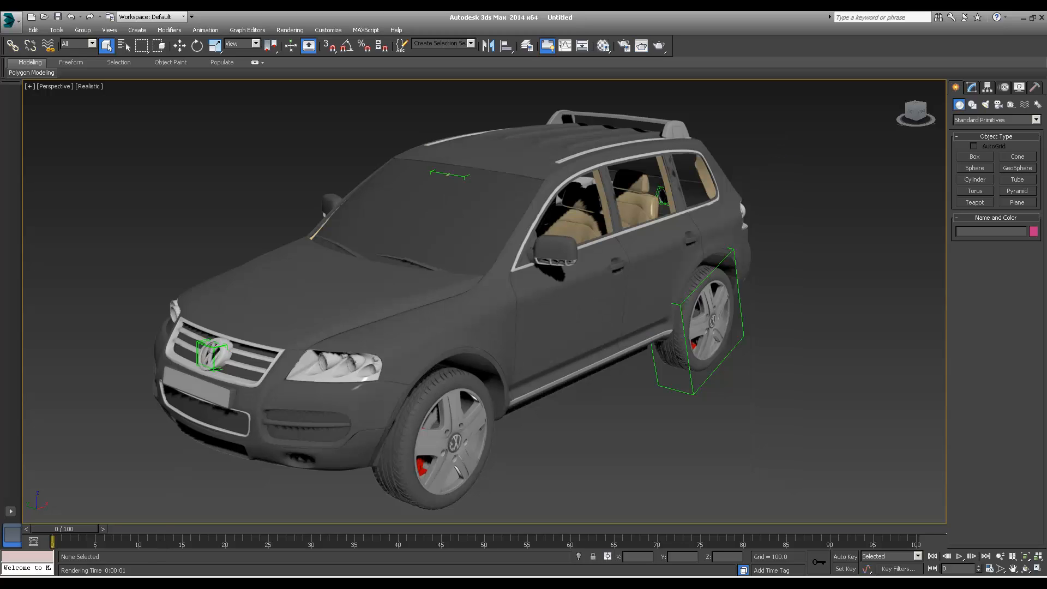
- Try to render the Touareg.max scene, declining to overwrite Touareg_Shadow.exr
{"action": "left_click", "coordinate": [131, 583]}
{"action": "left_click", "coordinate": [120, 565]}
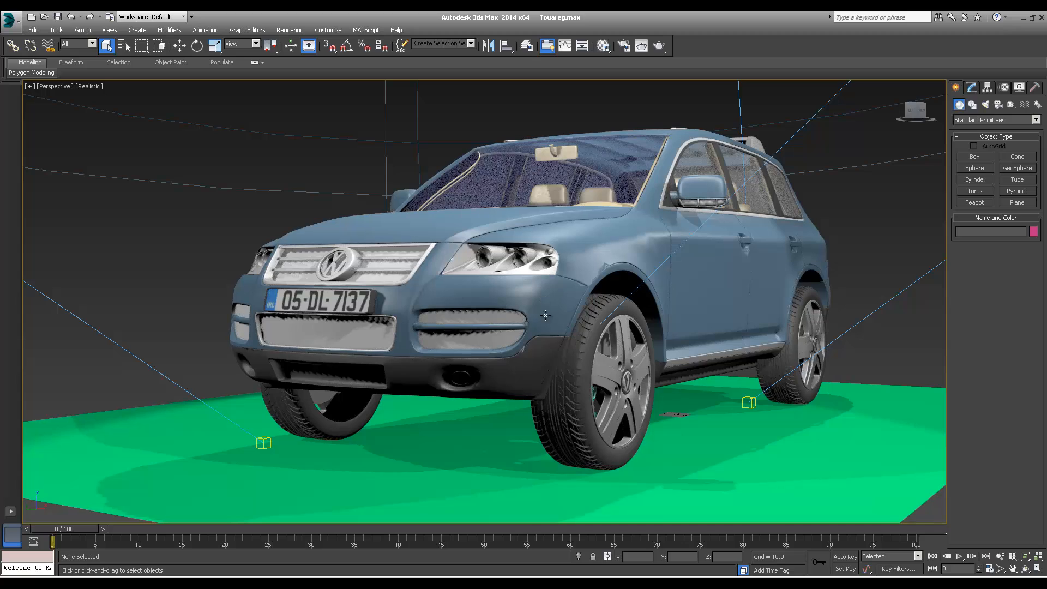
{"action": "left_click", "coordinate": [289, 30]}
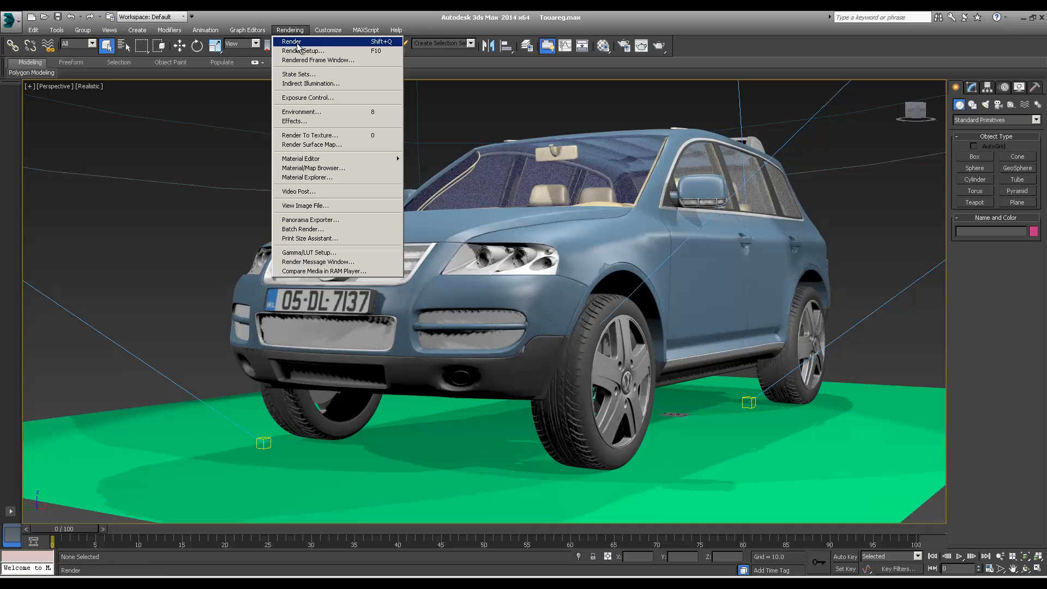
{"action": "left_click", "coordinate": [297, 43]}
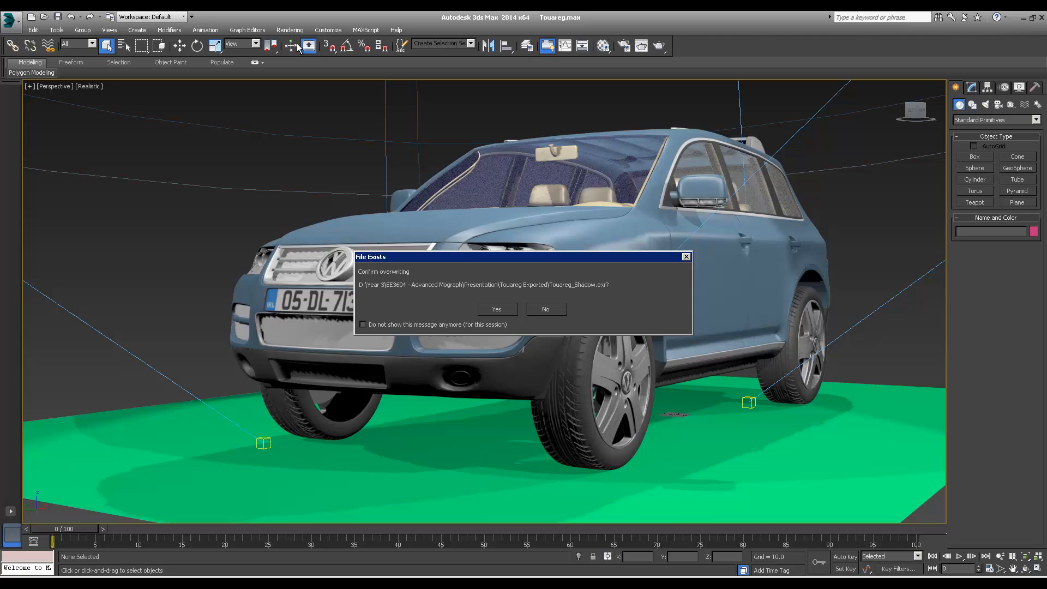
{"action": "left_click", "coordinate": [547, 309]}
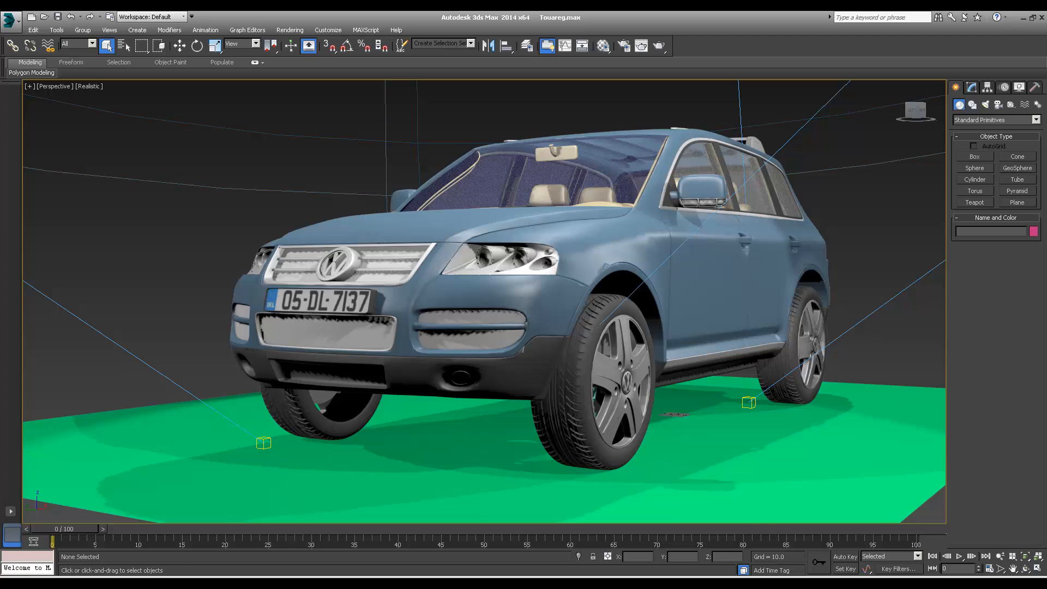
- Switch to the file manager and examine the background photo and two EXR renders in the Touareg Exported folder
{"action": "mouse_move", "coordinate": [103, 584]}
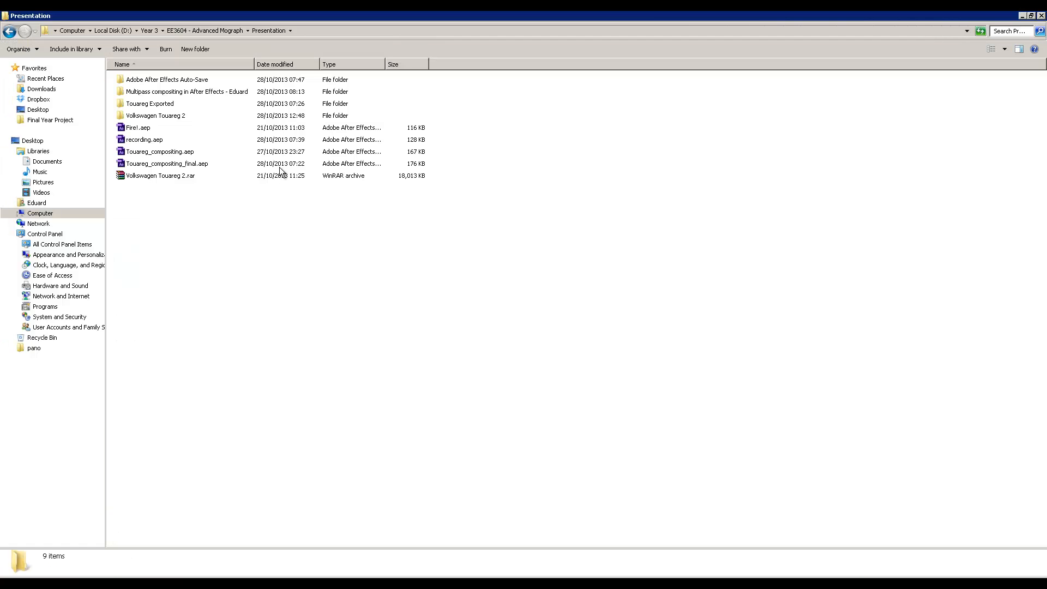
{"action": "double_click", "coordinate": [150, 103]}
{"action": "left_click_drag", "start_coordinate": [314, 163], "coordinate": [145, 98]}
{"action": "left_click_drag", "start_coordinate": [306, 203], "coordinate": [132, 99]}
{"action": "left_click", "coordinate": [210, 190]}
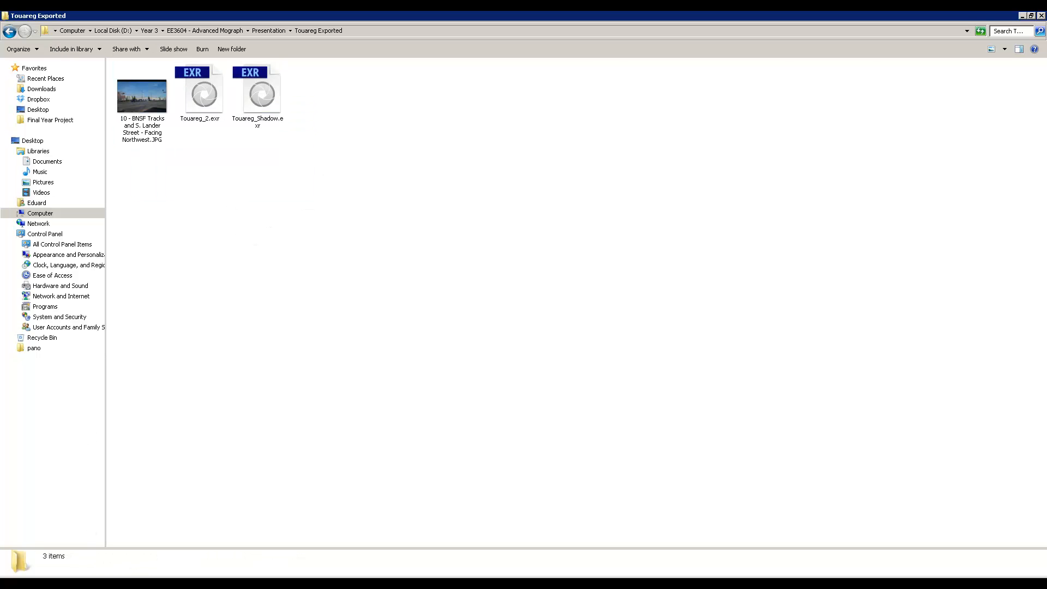
{"action": "left_click_drag", "start_coordinate": [291, 178], "coordinate": [171, 166]}
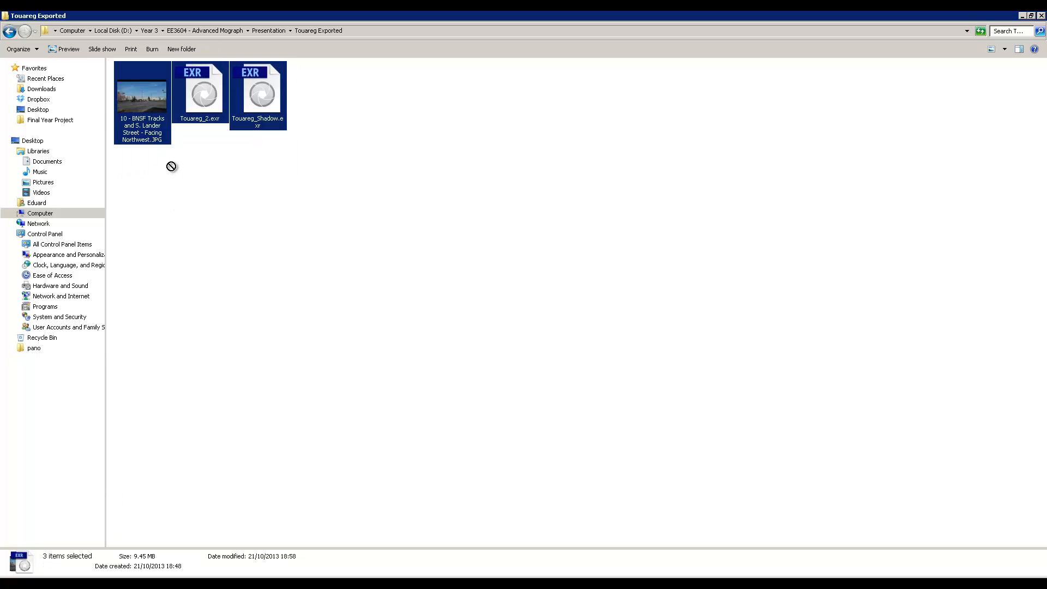
{"action": "left_click", "coordinate": [206, 326]}
- Switch back to the Touareg.max scene and open its Render Setup, moving the dialog clear of the car's front end
{"action": "left_click", "coordinate": [132, 585]}
{"action": "left_click", "coordinate": [130, 566]}
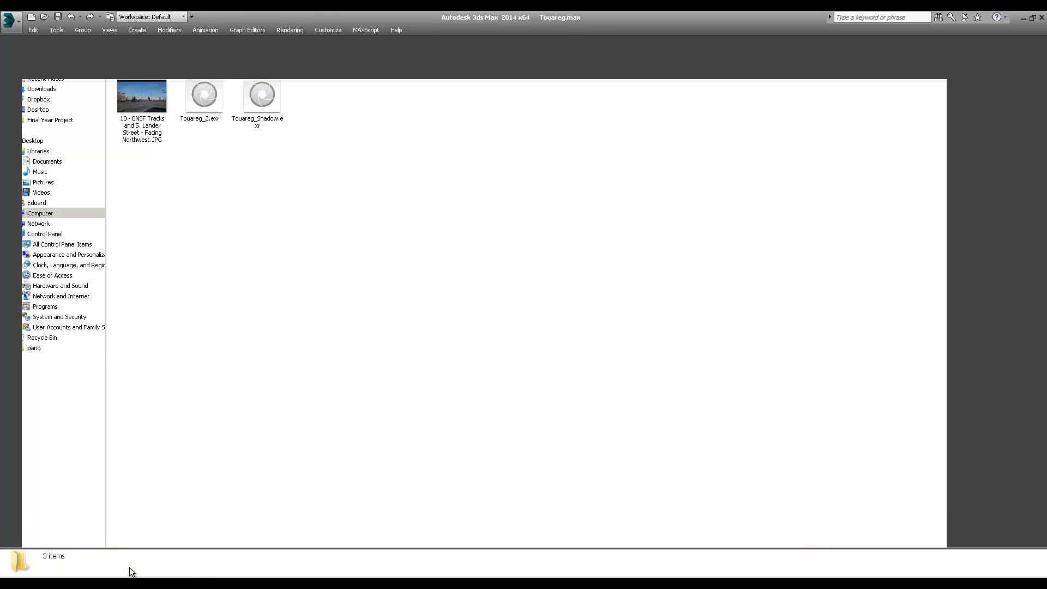
{"action": "left_click", "coordinate": [290, 30]}
{"action": "left_click", "coordinate": [297, 47]}
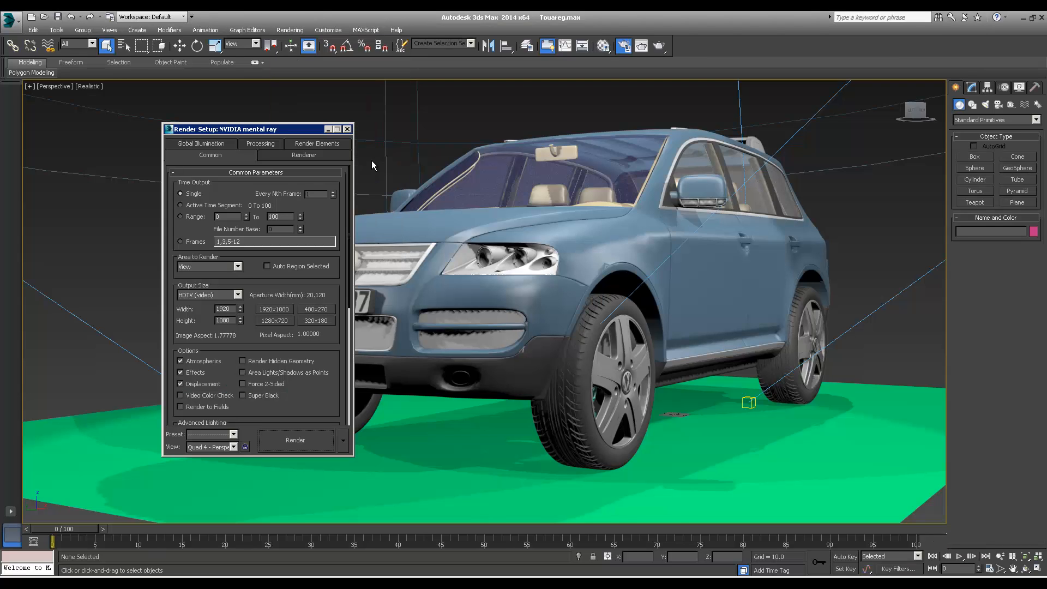
{"action": "left_click_drag", "start_coordinate": [265, 129], "coordinate": [411, 111]}
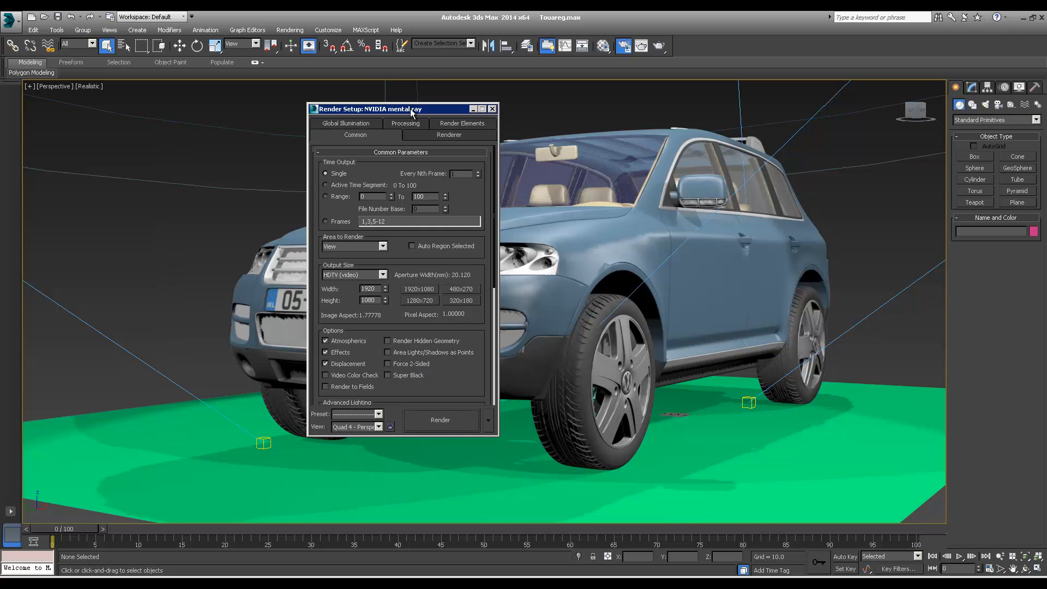
- Examine the mental ray sampling, camera effects and shadow settings, followed by the common render output and renderer assignment sections
{"action": "left_click", "coordinate": [423, 138]}
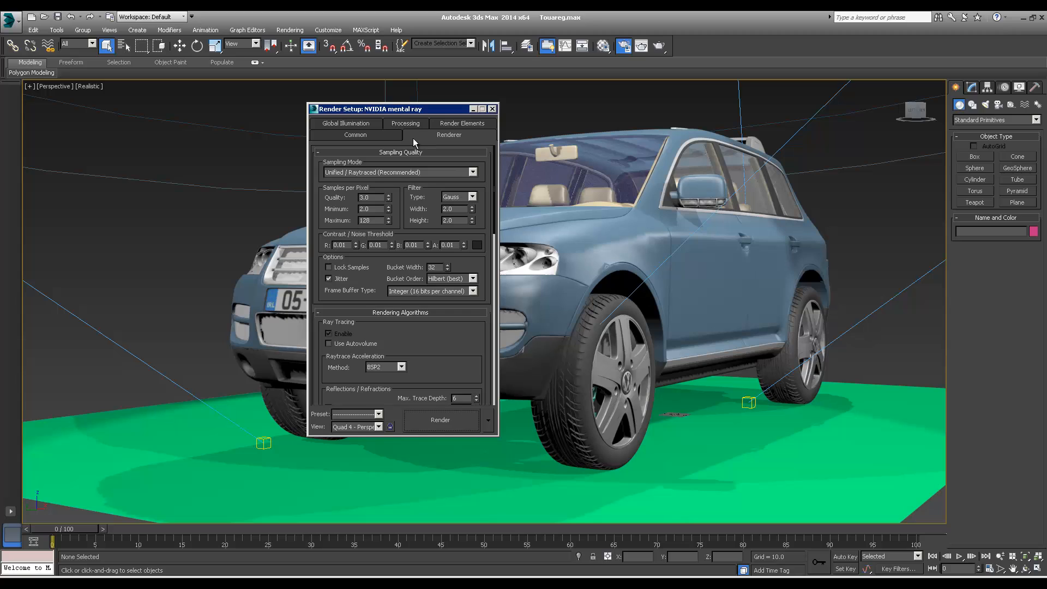
{"action": "scroll", "coordinate": [480, 218], "scroll_direction": "down", "scroll_amount": 10}
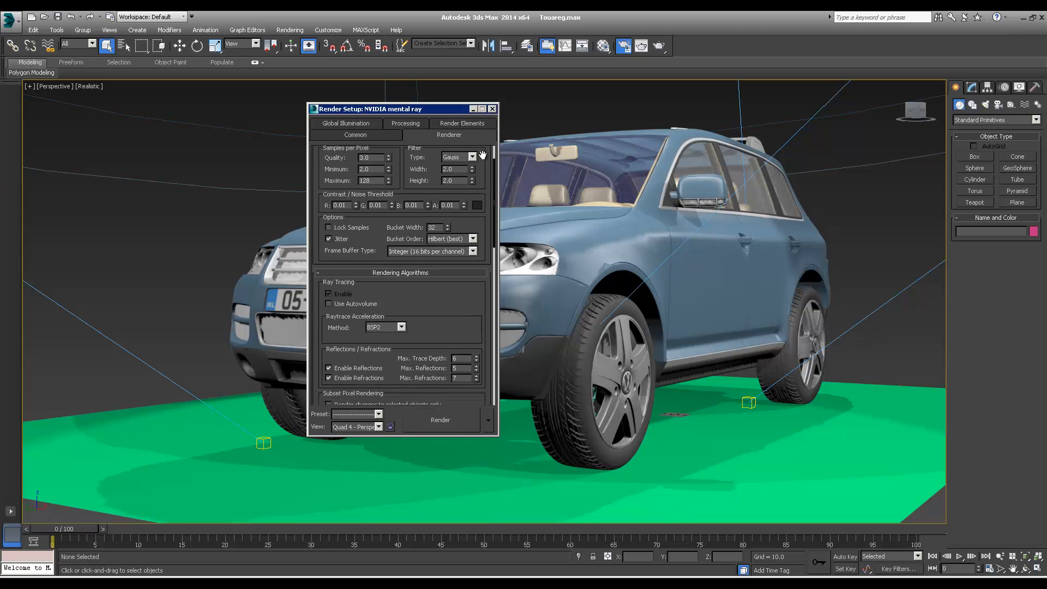
{"action": "scroll", "coordinate": [480, 217], "scroll_direction": "down", "scroll_amount": 2}
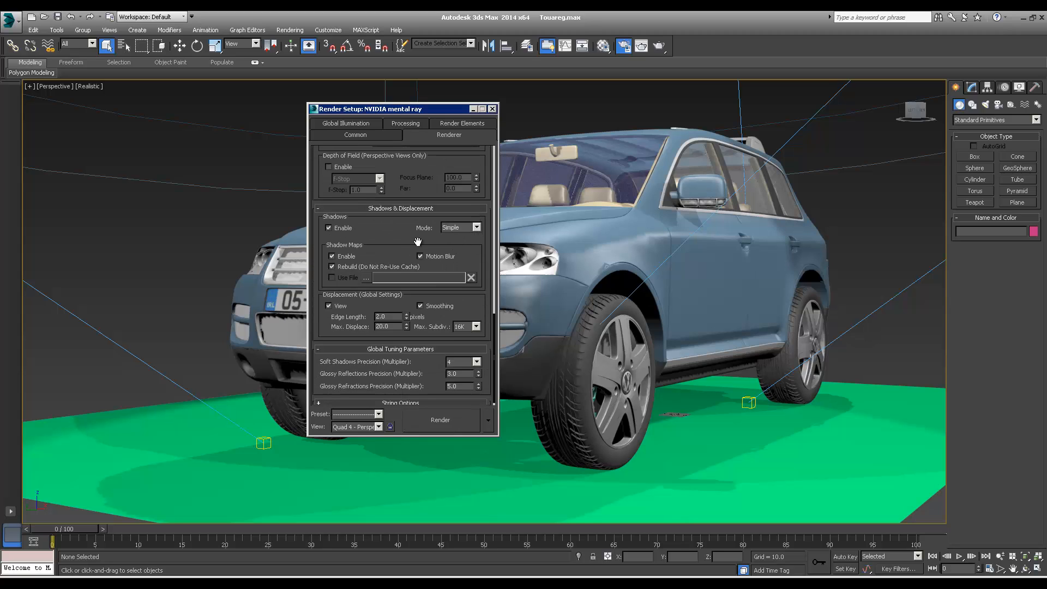
{"action": "scroll", "coordinate": [404, 234], "scroll_direction": "down", "scroll_amount": 2}
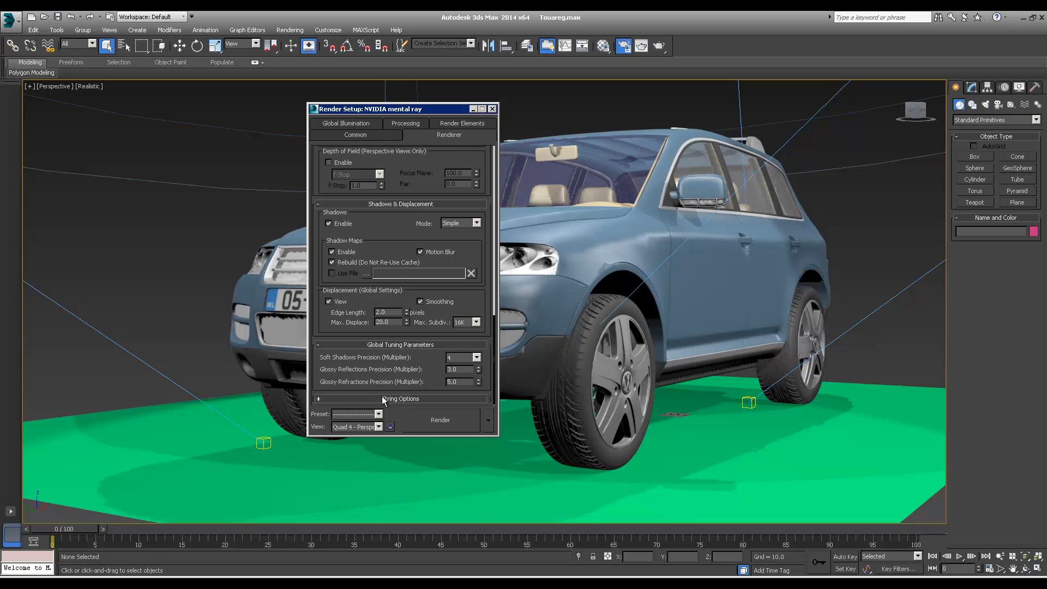
{"action": "left_click_drag", "start_coordinate": [402, 223], "coordinate": [401, 324]}
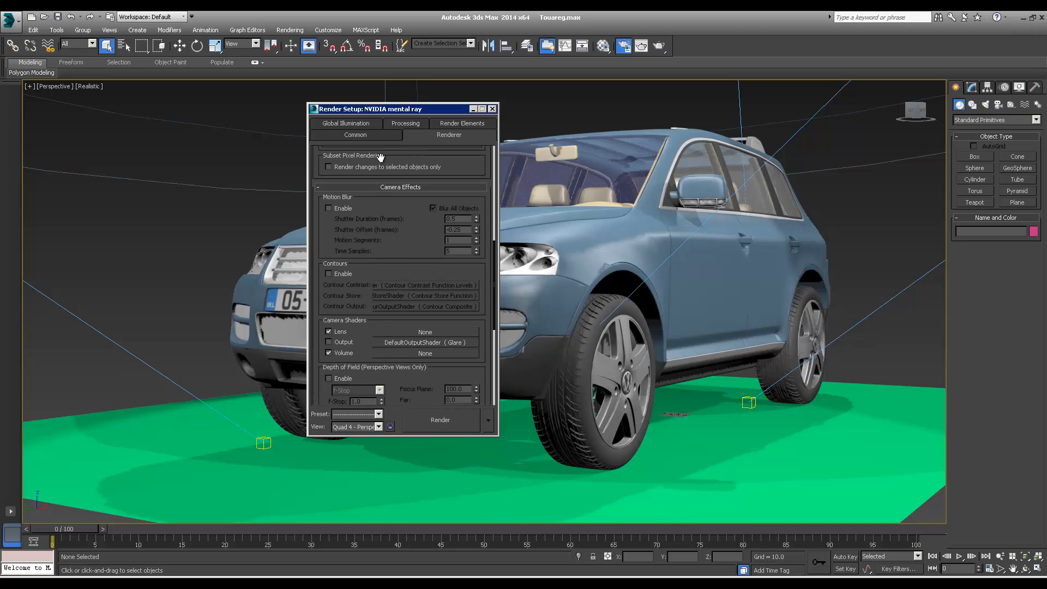
{"action": "left_click", "coordinate": [375, 135]}
{"action": "scroll", "coordinate": [470, 256], "scroll_direction": "down", "scroll_amount": 6}
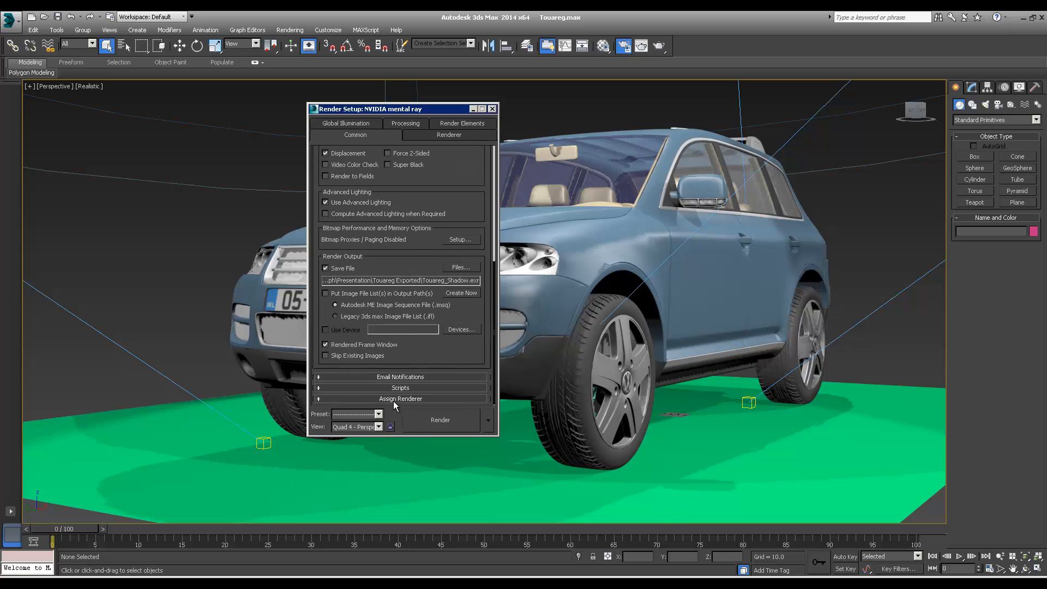
- Examine the renderers assigned for production, the material editor and ActiveShade
{"action": "left_click", "coordinate": [393, 399]}
{"action": "left_click_drag", "start_coordinate": [480, 393], "coordinate": [479, 370]}
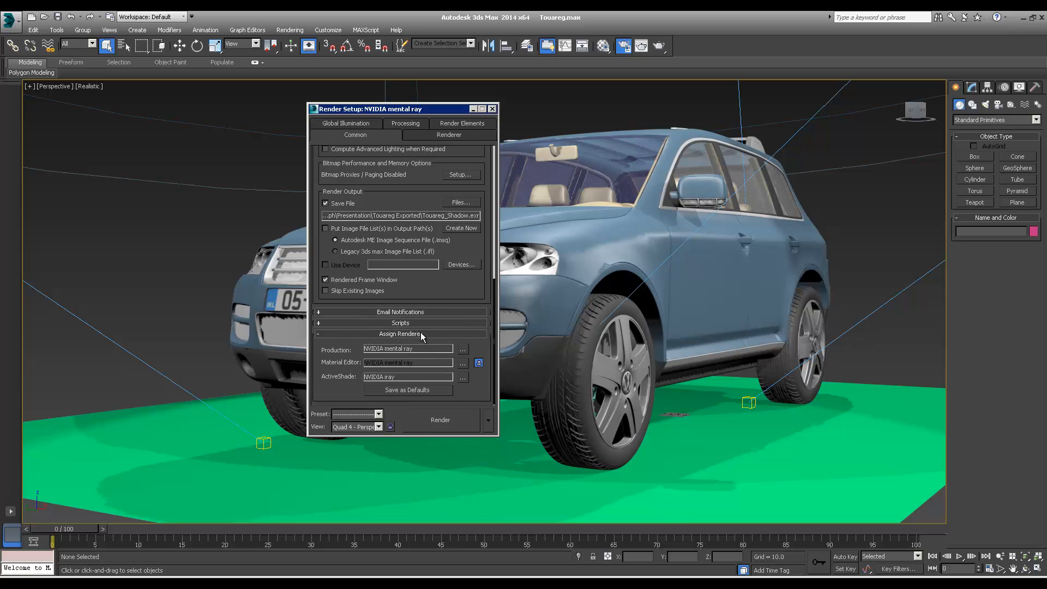
{"action": "left_click", "coordinate": [391, 333]}
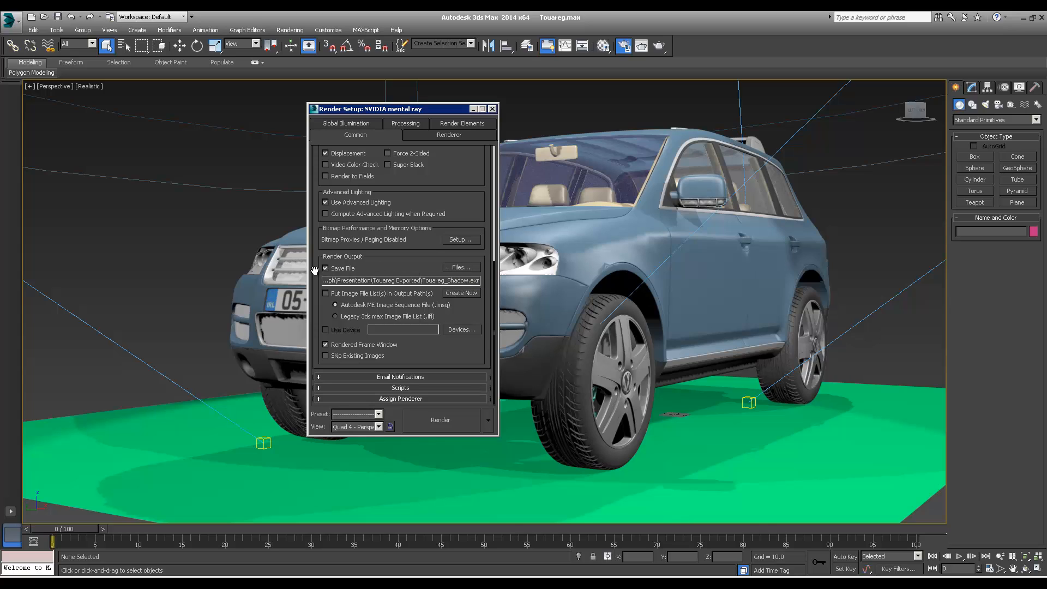
- Review the file formats offered for the Touareg_Shadow.exr render output, leaving the output file dialog without saving
{"action": "left_click", "coordinate": [459, 268]}
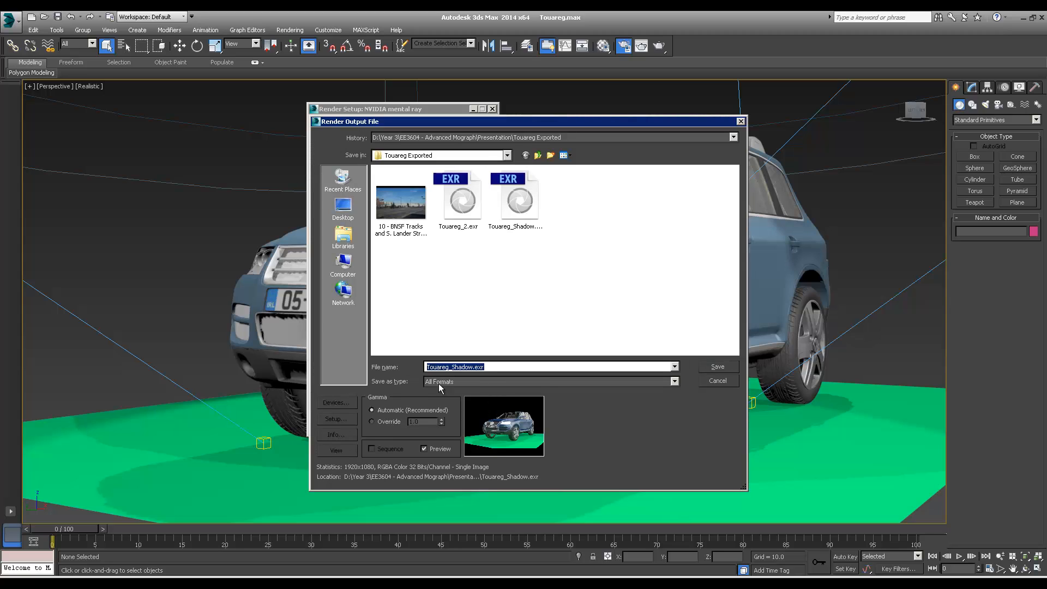
{"action": "left_click", "coordinate": [496, 378]}
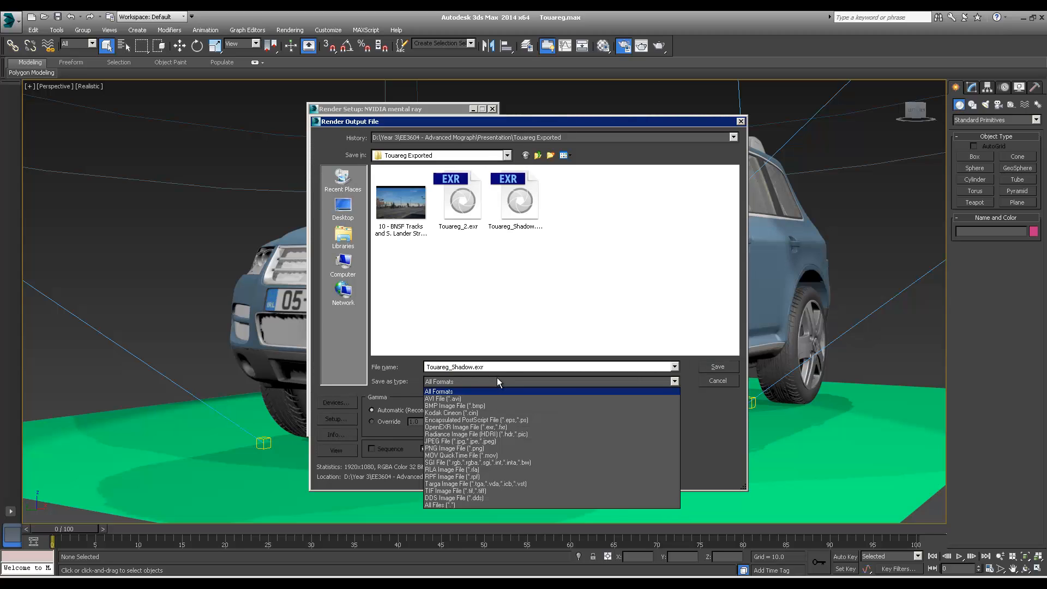
{"action": "left_click", "coordinate": [497, 378]}
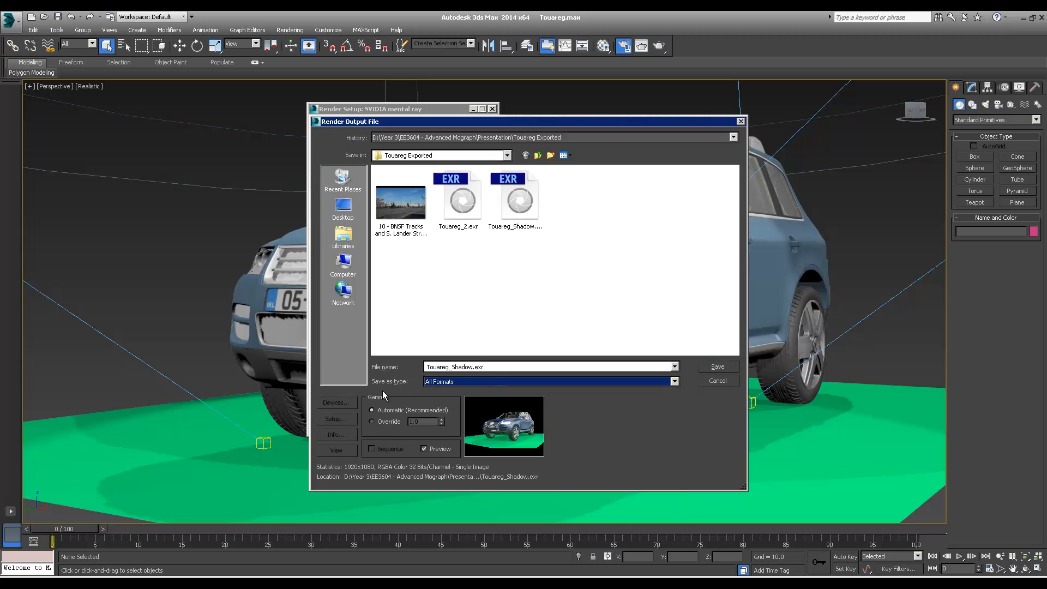
{"action": "left_click", "coordinate": [725, 380]}
- Examine the rendering algorithm settings, the scene's render elements from Alpha to Z Depth, and the element types available to add
{"action": "left_click", "coordinate": [437, 136]}
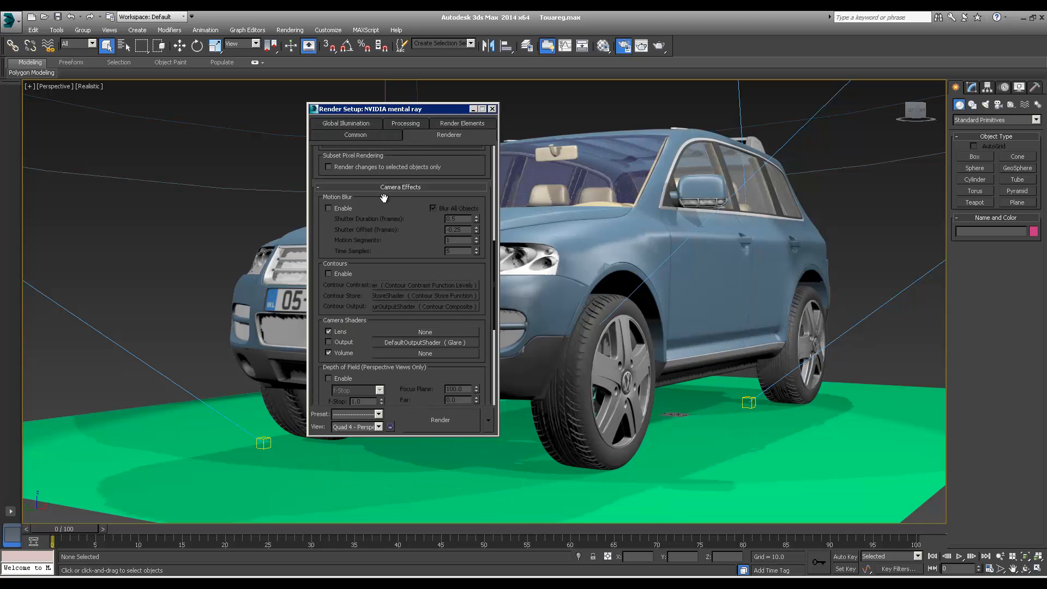
{"action": "scroll", "coordinate": [408, 210], "scroll_direction": "up", "scroll_amount": 10}
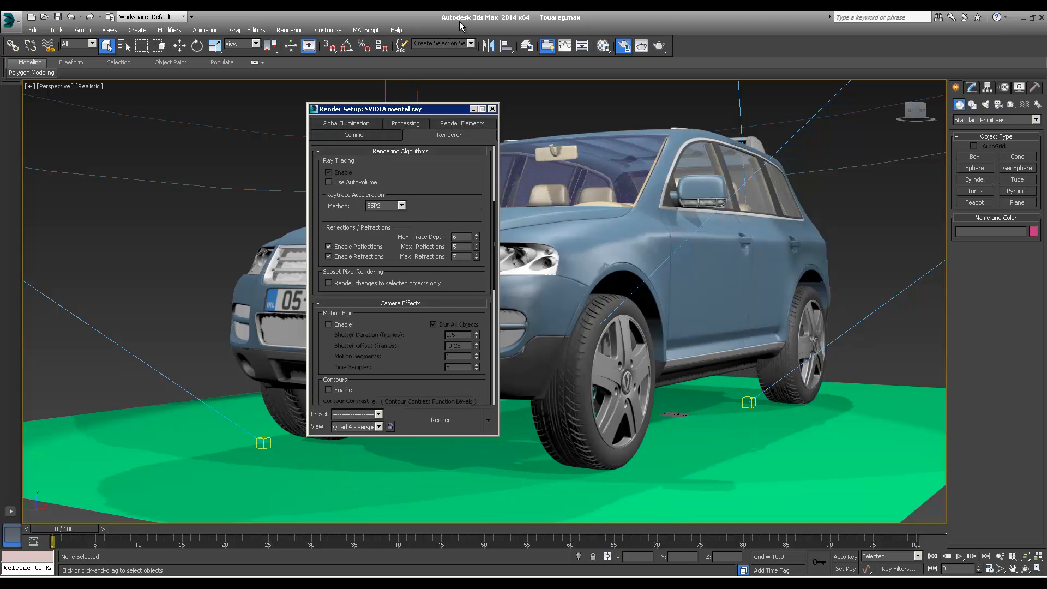
{"action": "left_click", "coordinate": [463, 122]}
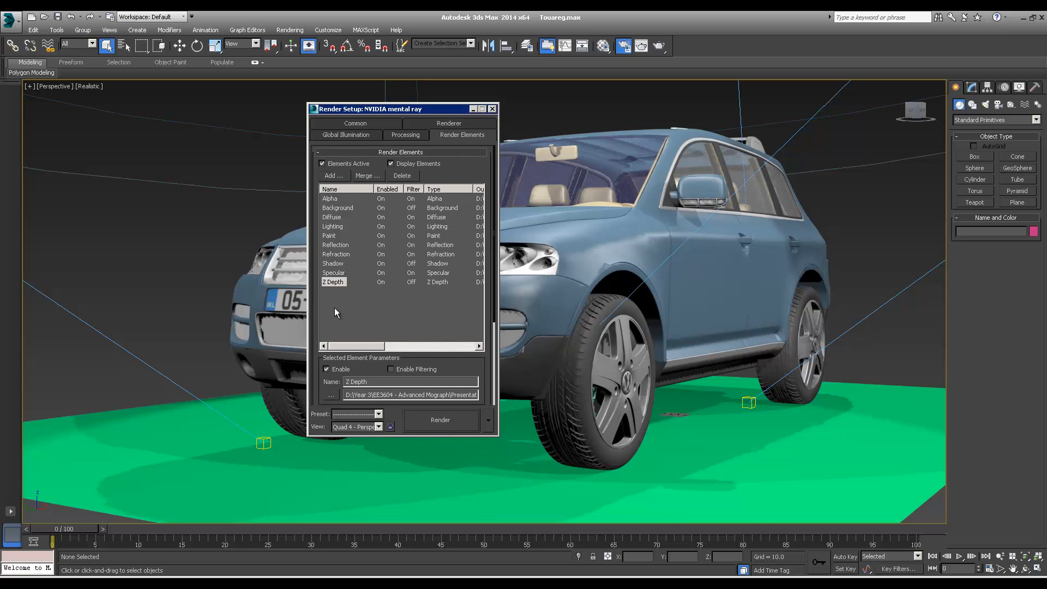
{"action": "left_click_drag", "start_coordinate": [338, 313], "coordinate": [331, 181]}
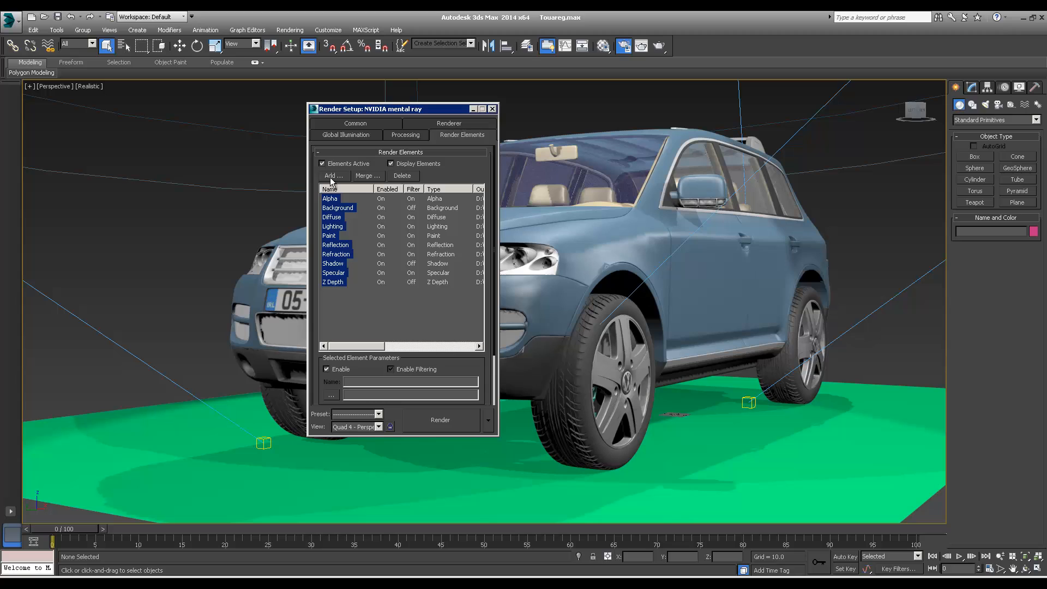
{"action": "left_click", "coordinate": [331, 177]}
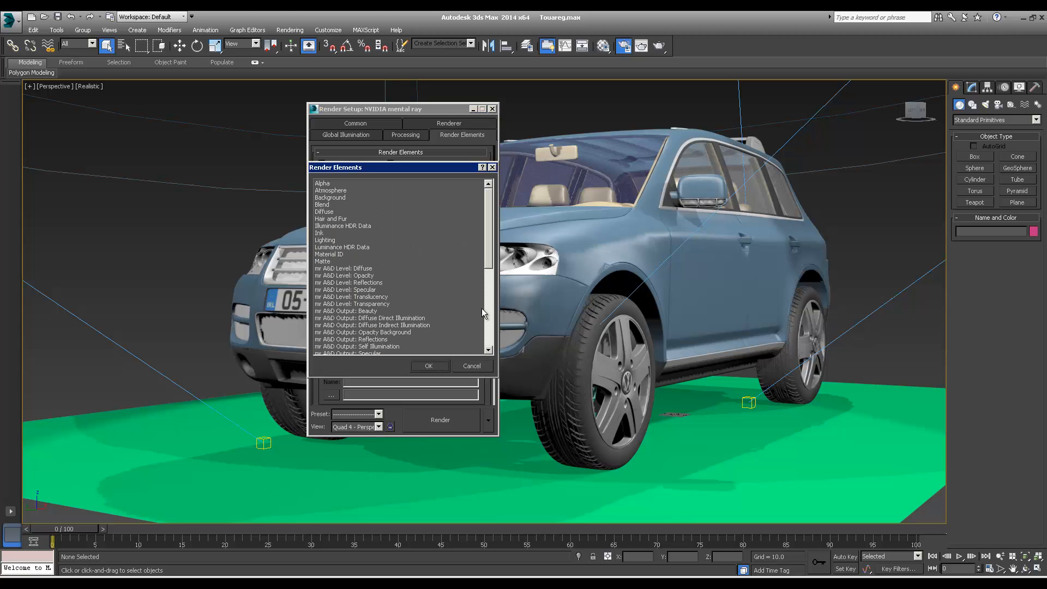
{"action": "left_click_drag", "start_coordinate": [453, 173], "coordinate": [683, 174]}
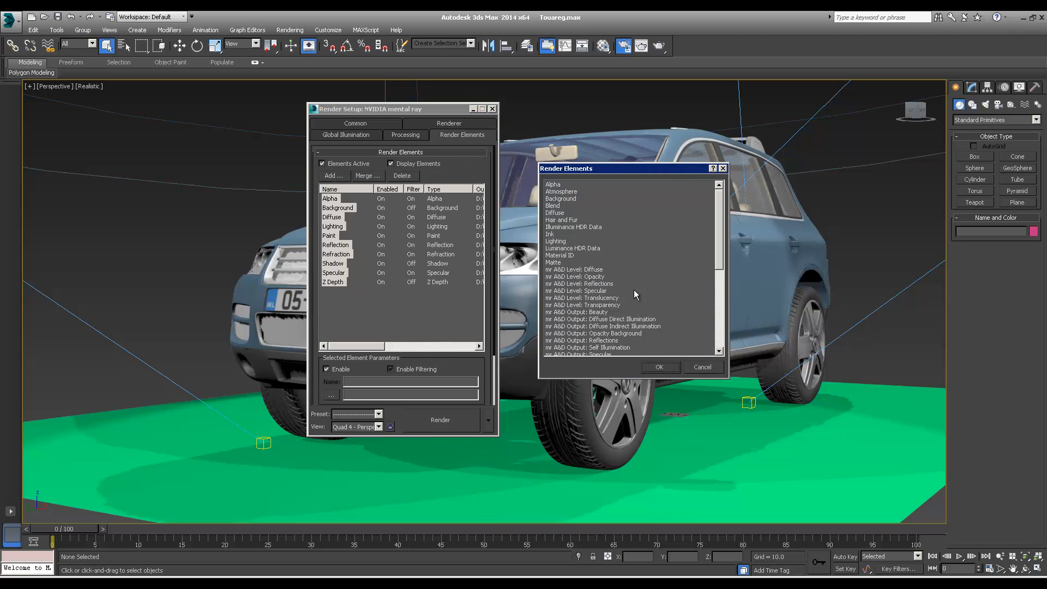
{"action": "left_click", "coordinate": [702, 366]}
{"action": "left_click", "coordinate": [384, 326]}
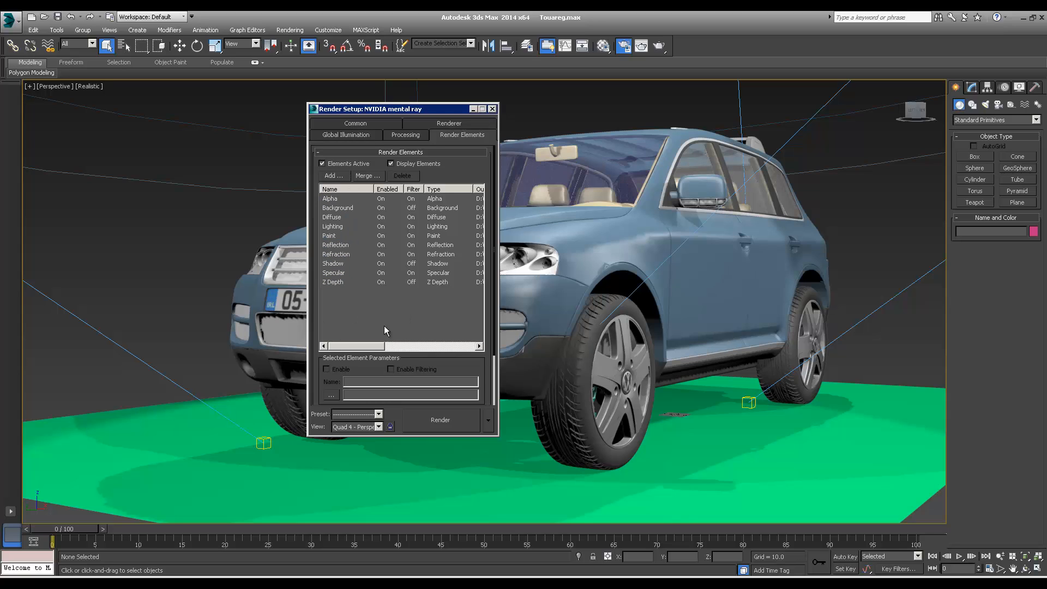
{"action": "left_click_drag", "start_coordinate": [370, 340], "coordinate": [332, 180]}
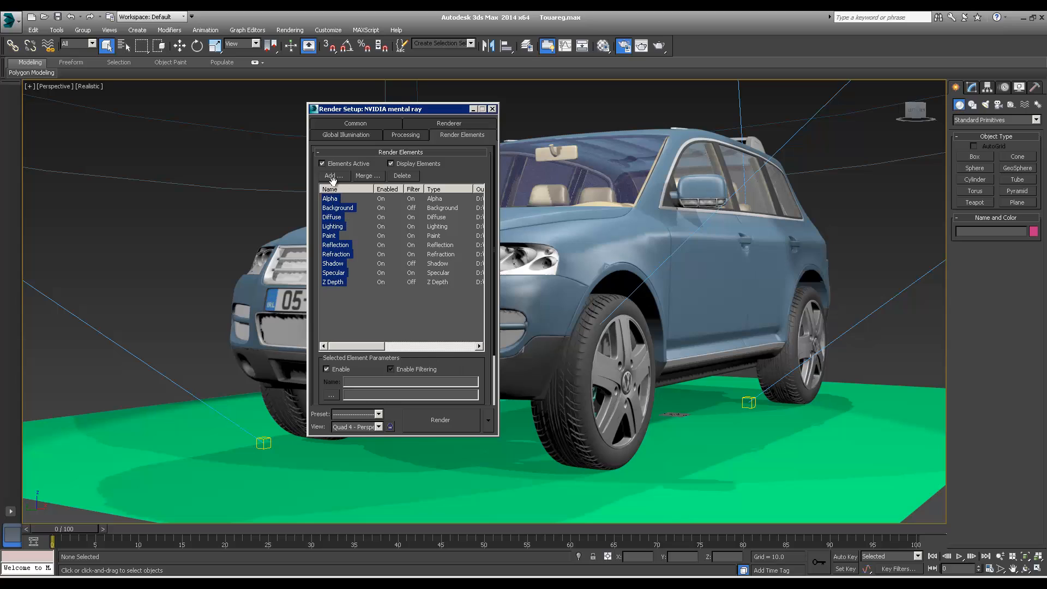
- Set the render output file type to OpenEXR and open its configuration
{"action": "left_click", "coordinate": [378, 121]}
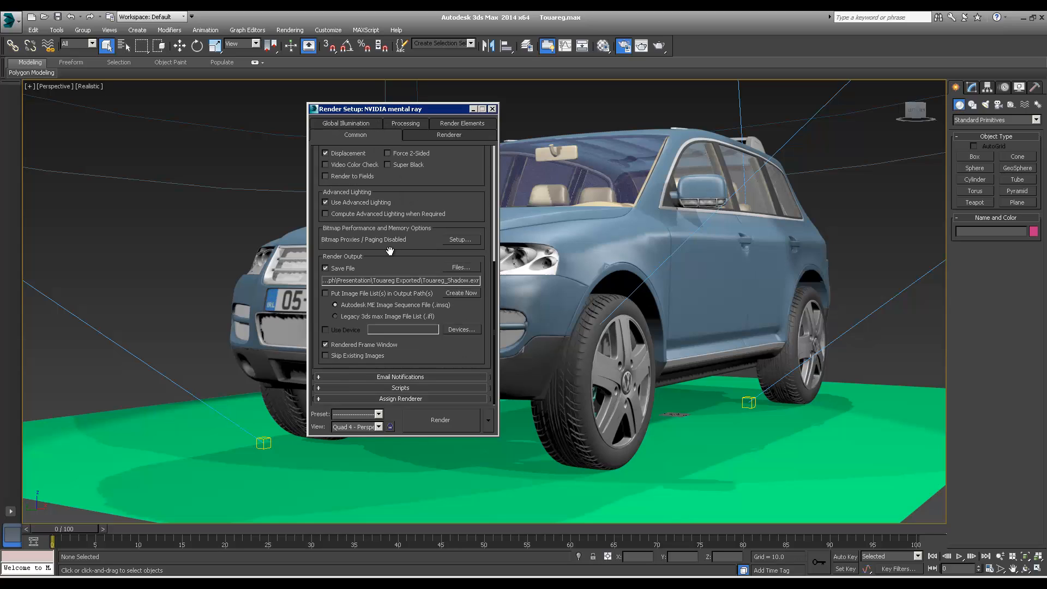
{"action": "left_click", "coordinate": [458, 268]}
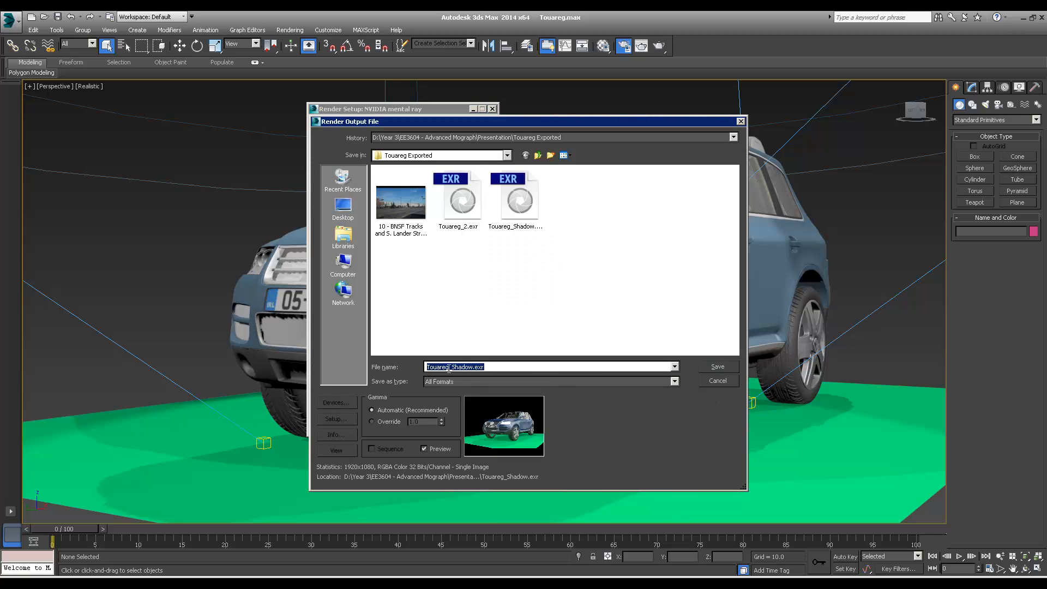
{"action": "left_click", "coordinate": [476, 381]}
{"action": "left_click", "coordinate": [481, 428]}
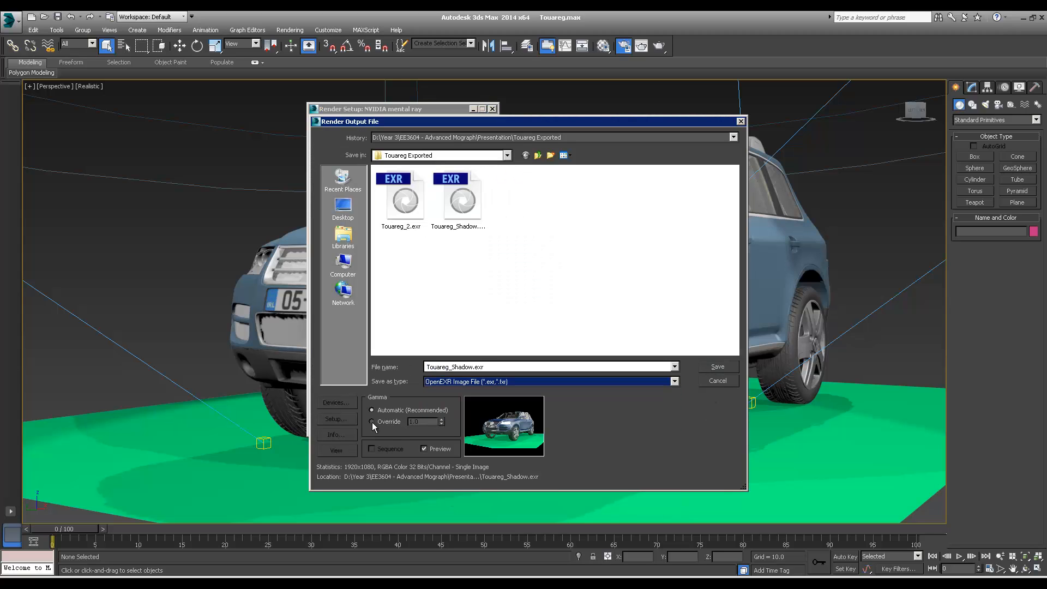
{"action": "left_click", "coordinate": [341, 418]}
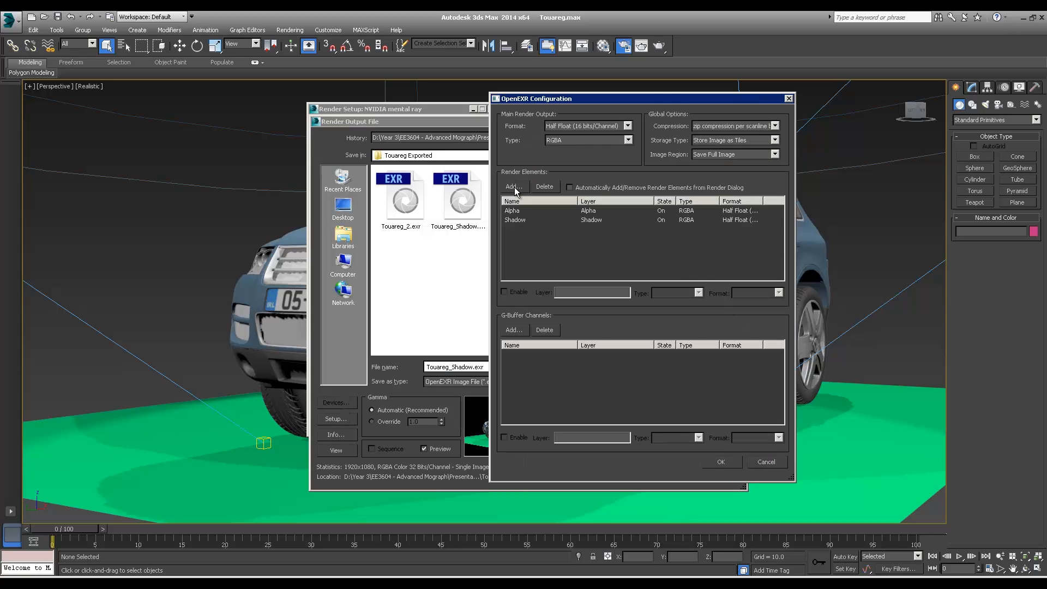
- Add the Background, Diffuse, Lighting, Paint, Reflection, Refraction, Specular and Z Depth elements to the OpenEXR configuration and accept it
{"action": "left_click", "coordinate": [514, 188]}
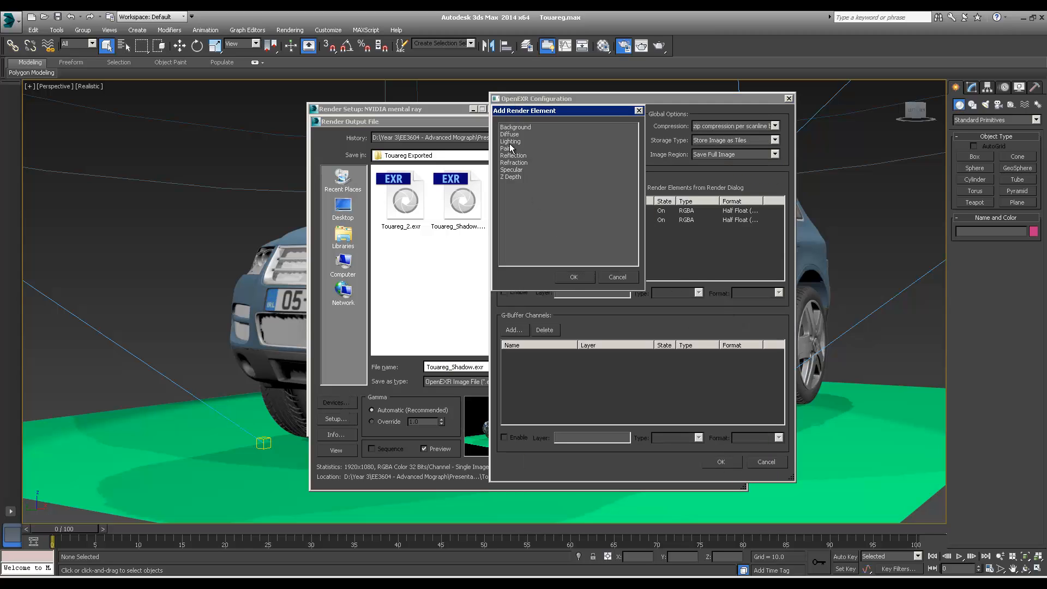
{"action": "left_click", "coordinate": [519, 177]}
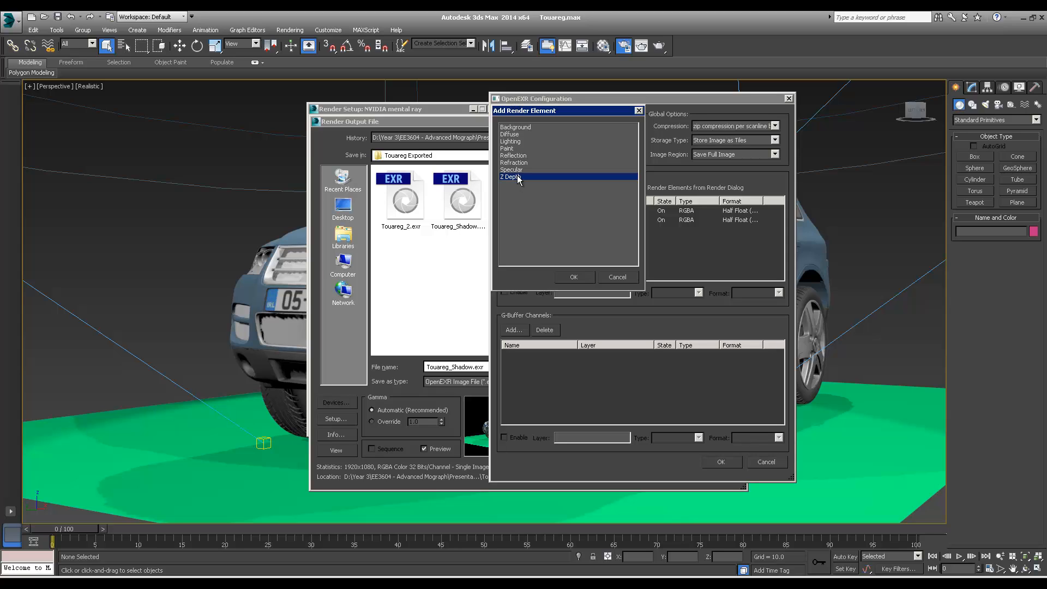
{"action": "left_click", "coordinate": [513, 128], "text": "shift"}
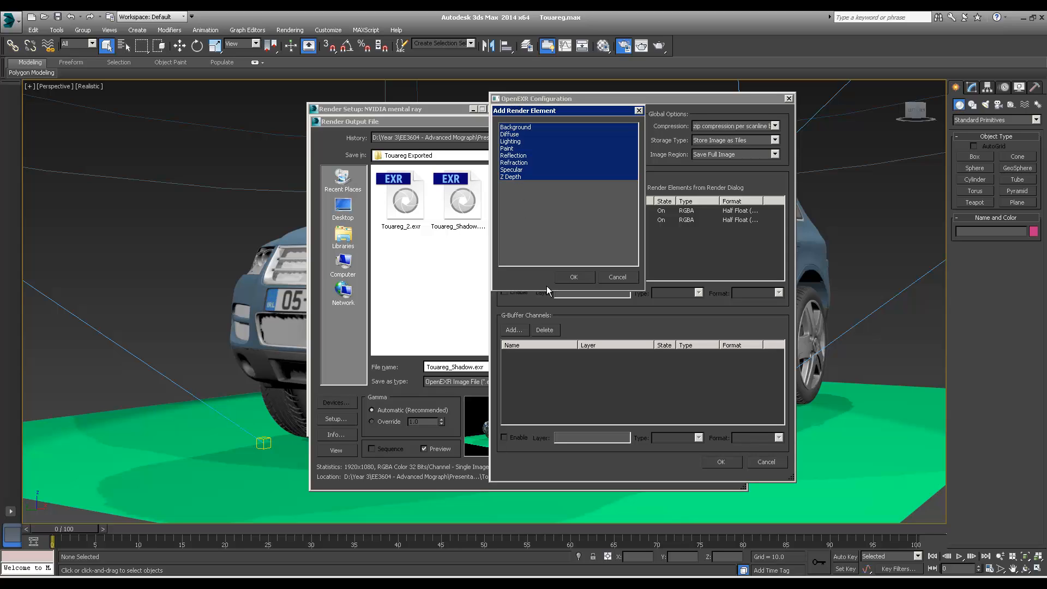
{"action": "left_click", "coordinate": [574, 277]}
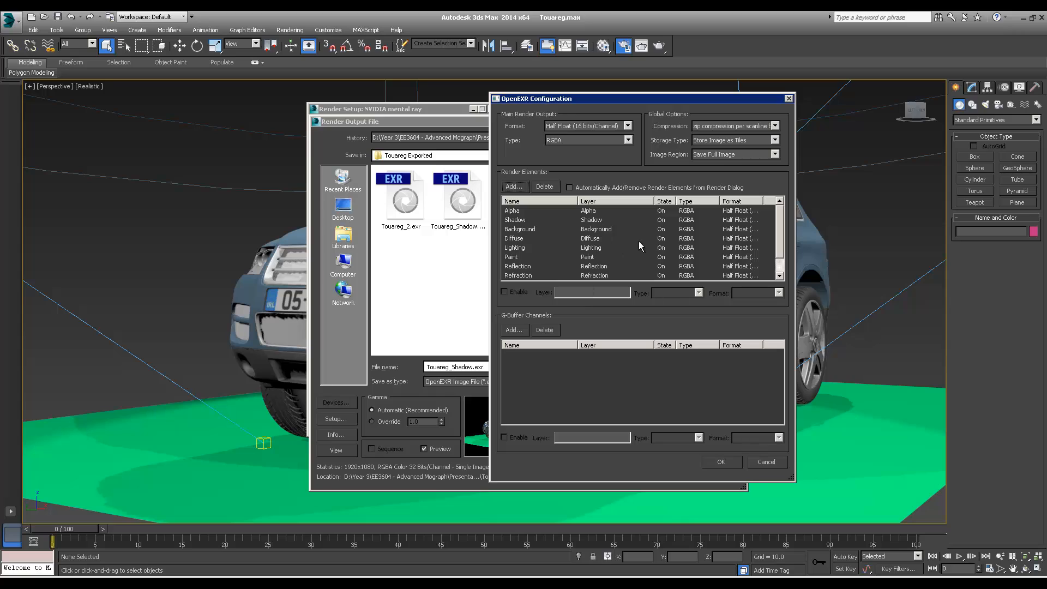
{"action": "scroll", "coordinate": [595, 251], "scroll_direction": "down", "scroll_amount": 1}
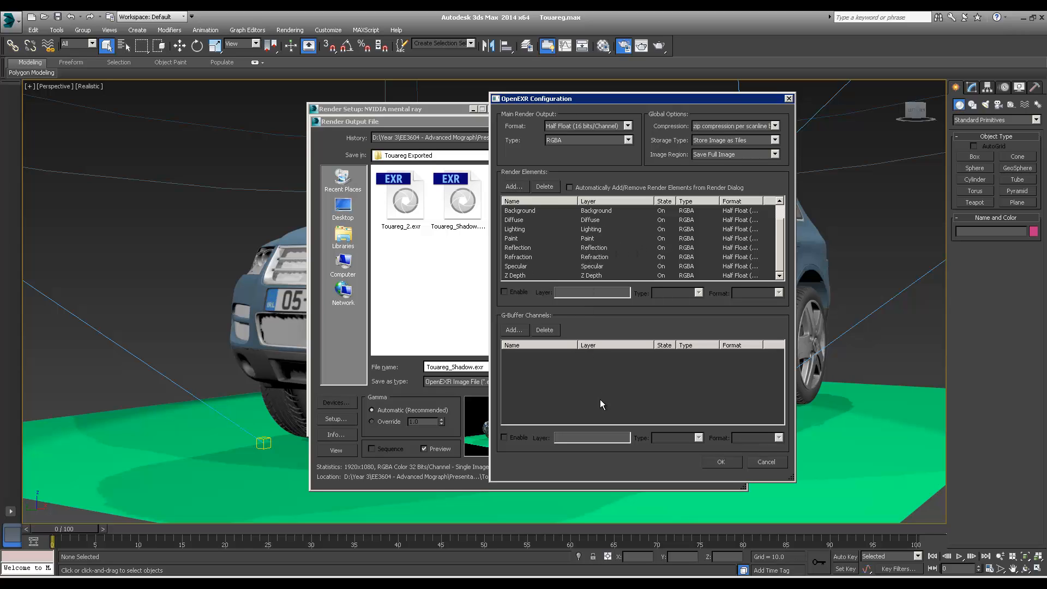
{"action": "left_click", "coordinate": [728, 461]}
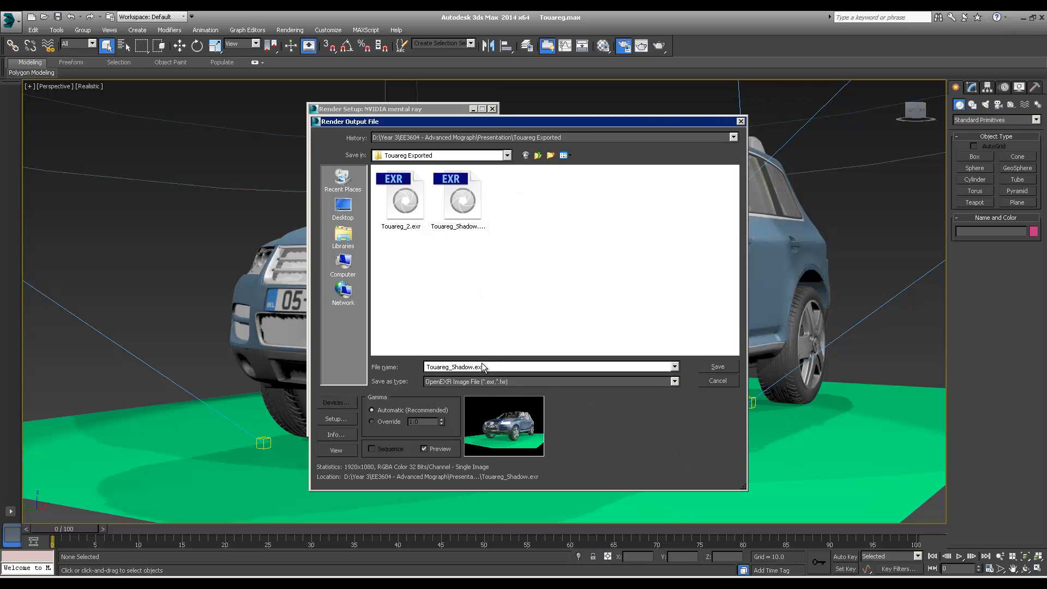
{"action": "double_click", "coordinate": [499, 364]}
{"action": "left_click", "coordinate": [505, 266]}
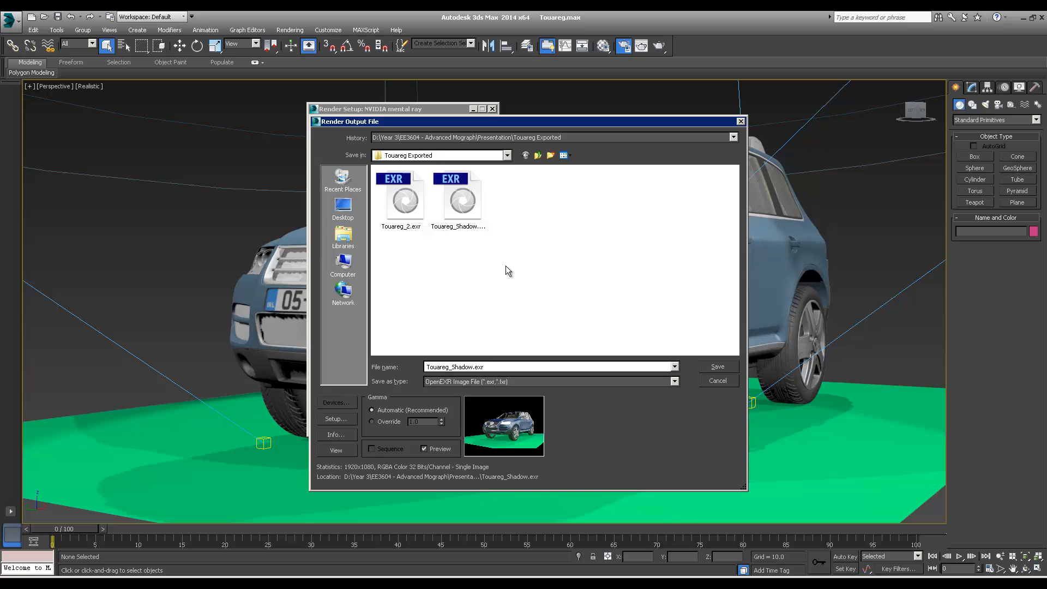
{"action": "left_click", "coordinate": [503, 369]}
{"action": "left_click", "coordinate": [514, 263]}
{"action": "left_click", "coordinate": [595, 383]}
{"action": "left_click", "coordinate": [596, 382]}
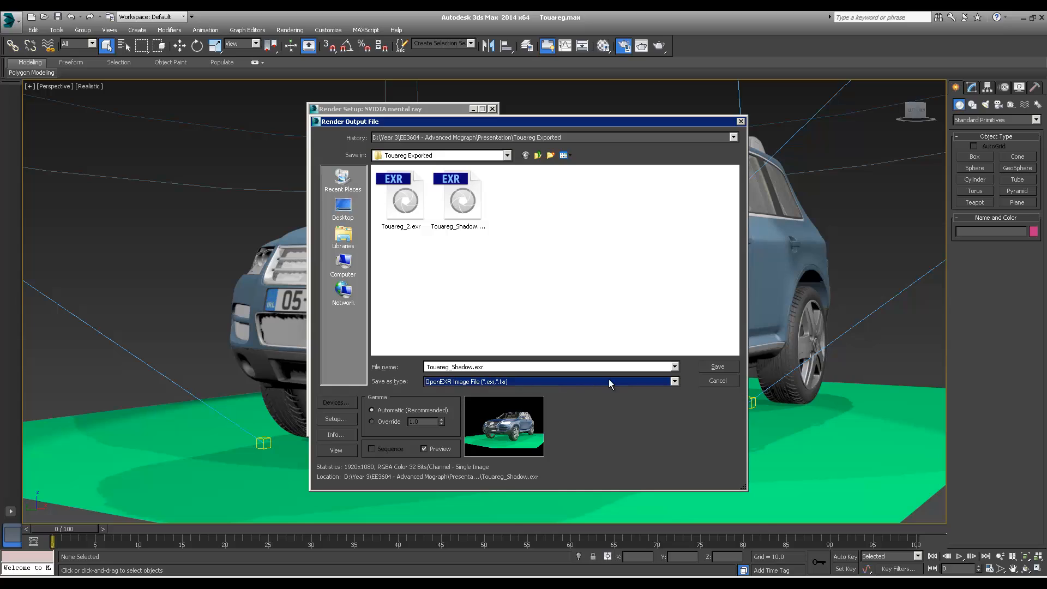
- Cancel the render output file selection and close Render Setup
{"action": "left_click", "coordinate": [712, 382]}
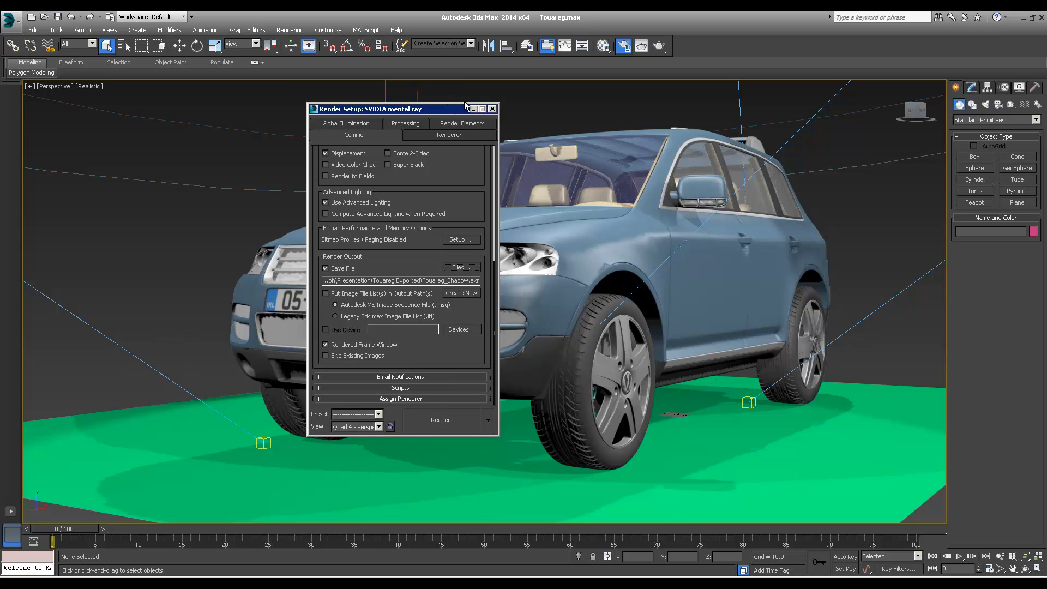
{"action": "left_click_drag", "start_coordinate": [466, 105], "coordinate": [485, 101]}
{"action": "left_click", "coordinate": [511, 103]}
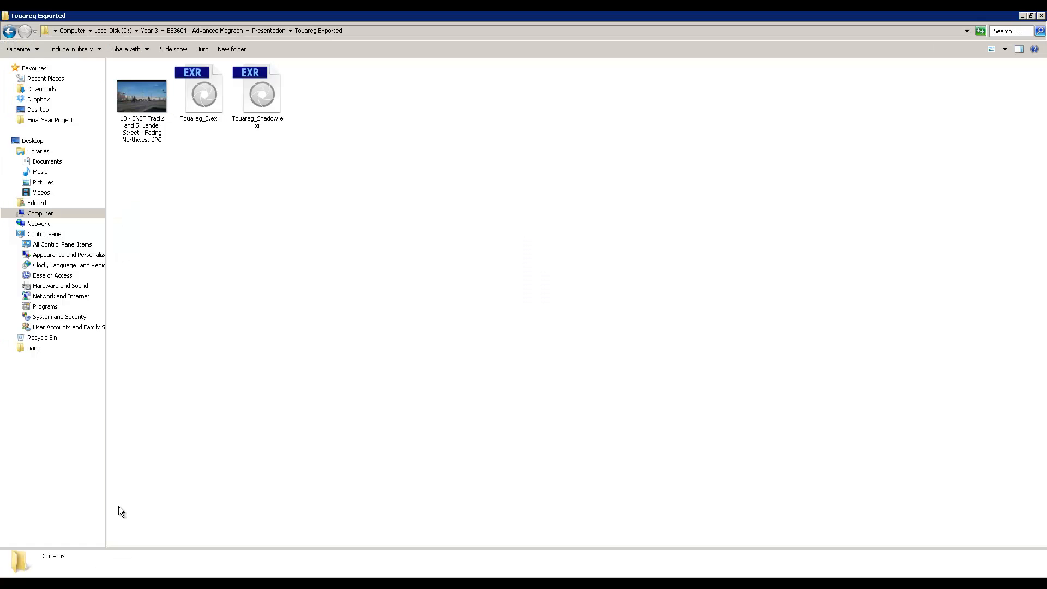
- View the BNSF Tracks background photo and look over both EXR renders in the Touareg Exported folder, returning to the Touareg.max scene
{"action": "left_click_drag", "start_coordinate": [297, 171], "coordinate": [200, 273]}
{"action": "double_click", "coordinate": [133, 84]}
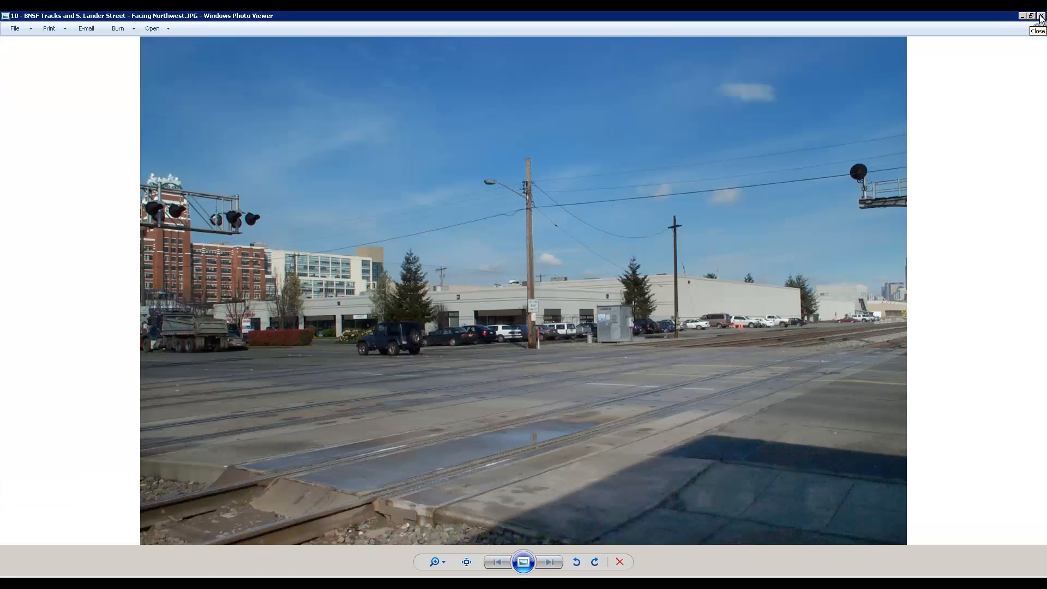
{"action": "left_click", "coordinate": [1041, 17]}
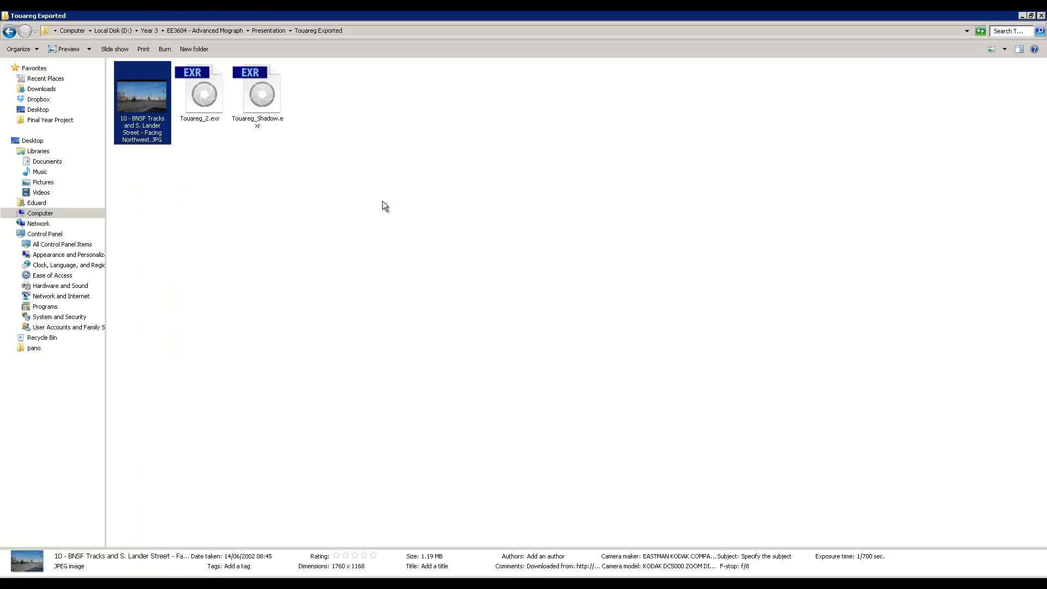
{"action": "left_click", "coordinate": [207, 104]}
{"action": "left_click", "coordinate": [263, 111]}
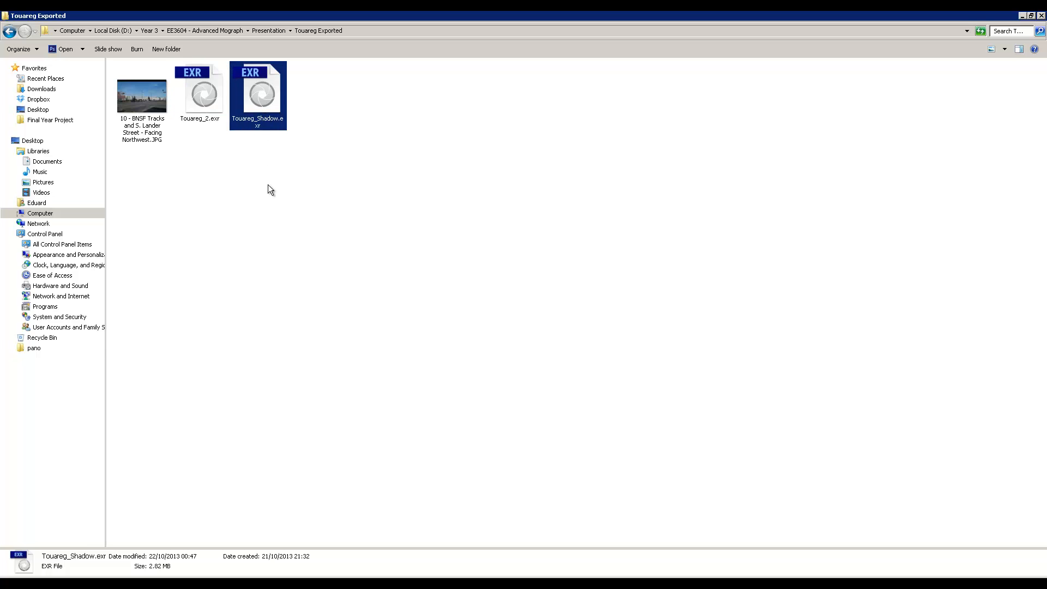
{"action": "left_click", "coordinate": [131, 585]}
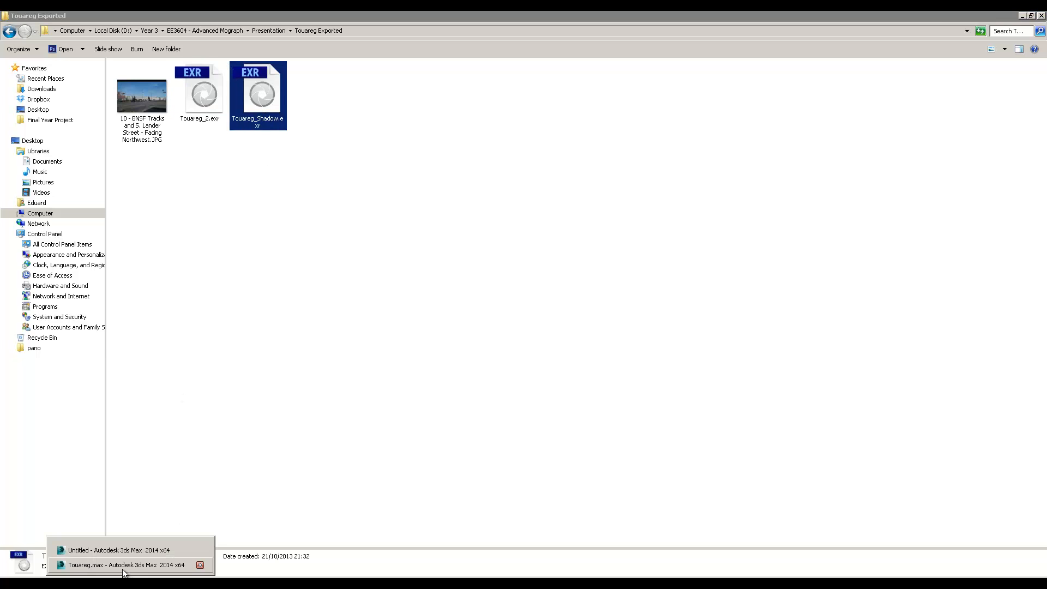
{"action": "left_click", "coordinate": [137, 565]}
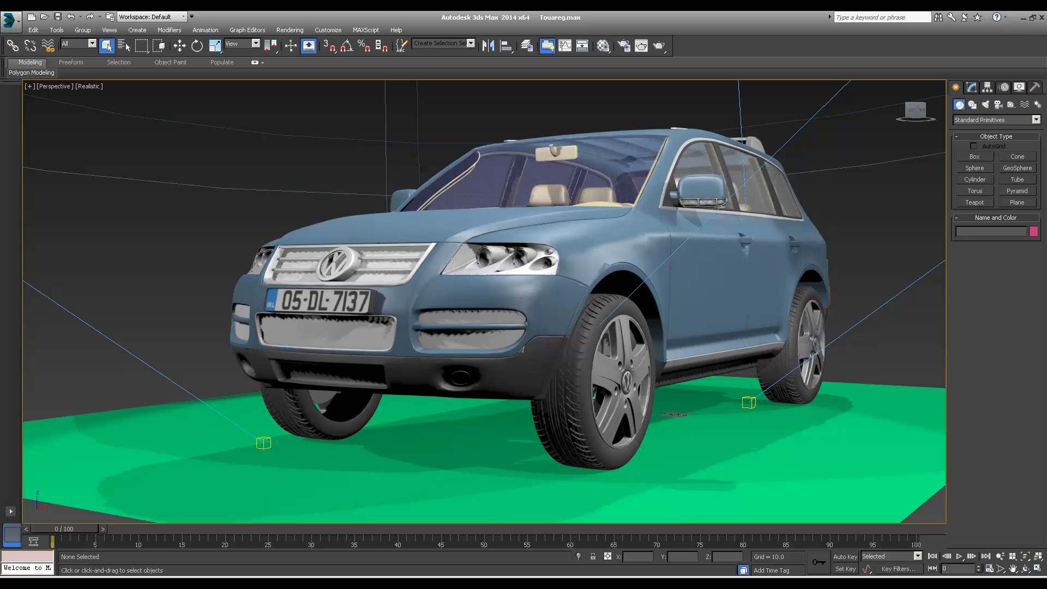
- Import the background photo, Touareg_2.exr and Touareg_Shadow.exr from the Touareg Exported folder into the untitled After Effects project
{"action": "mouse_move", "coordinate": [75, 584]}
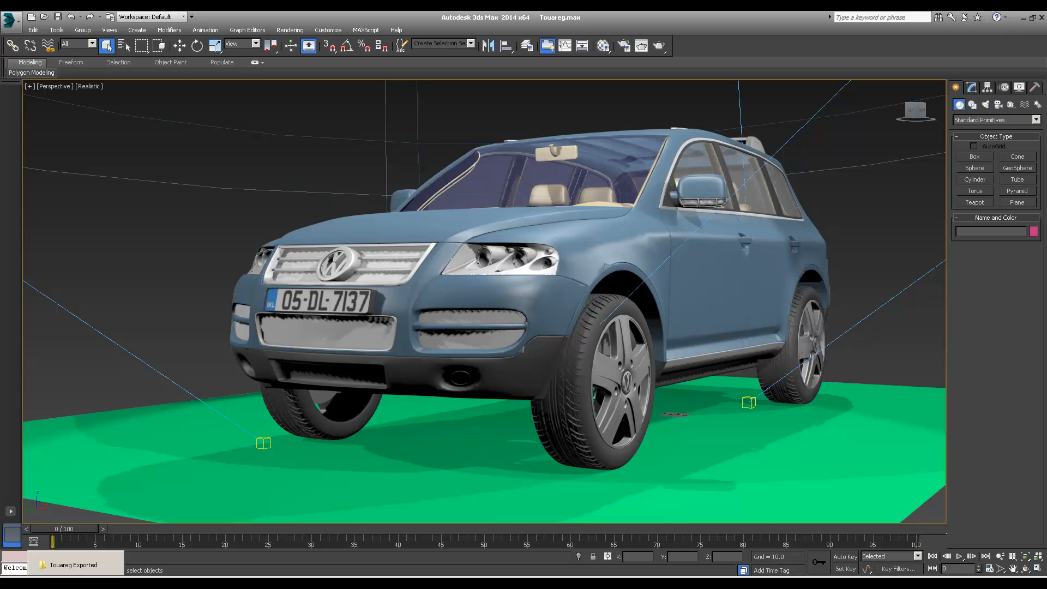
{"action": "left_click", "coordinate": [73, 565]}
{"action": "left_click", "coordinate": [212, 108]}
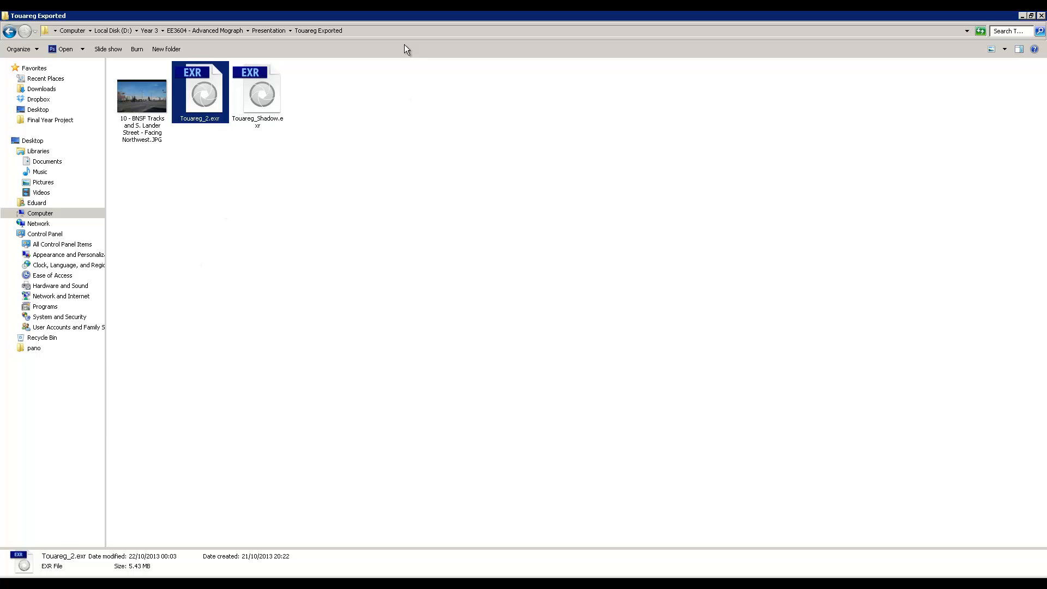
{"action": "left_click_drag", "start_coordinate": [377, 212], "coordinate": [66, 67]}
{"action": "left_click_drag", "start_coordinate": [141, 100], "coordinate": [23, 197]}
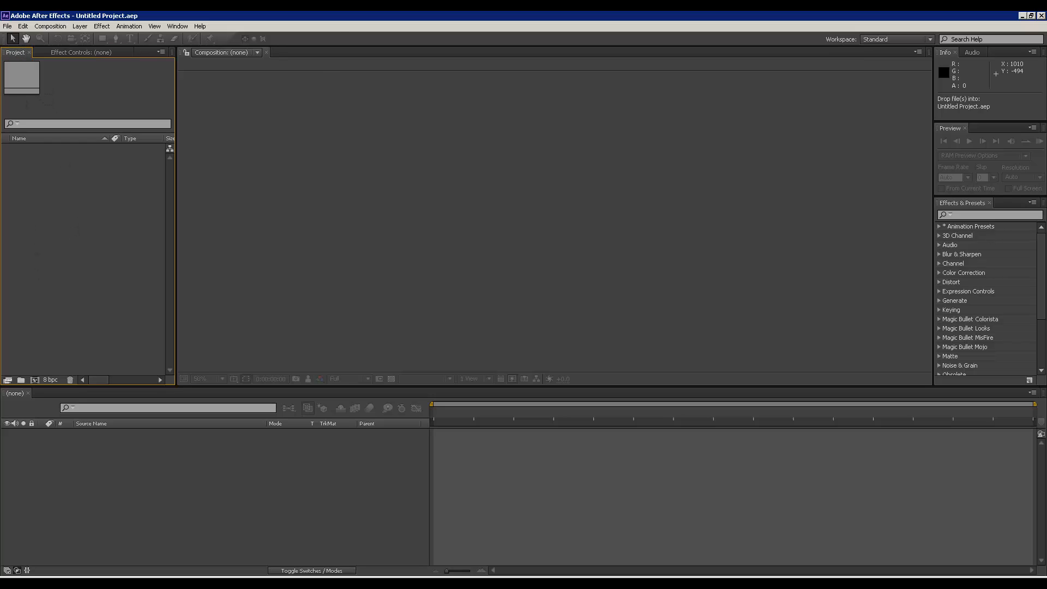
- Add the photo and both EXR files to the project, and create a composition named "Touareg advanced compositing" with the HDTV 1080 25 preset
{"action": "left_click", "coordinate": [89, 582]}
{"action": "left_click_drag", "start_coordinate": [168, 124], "coordinate": [79, 261]}
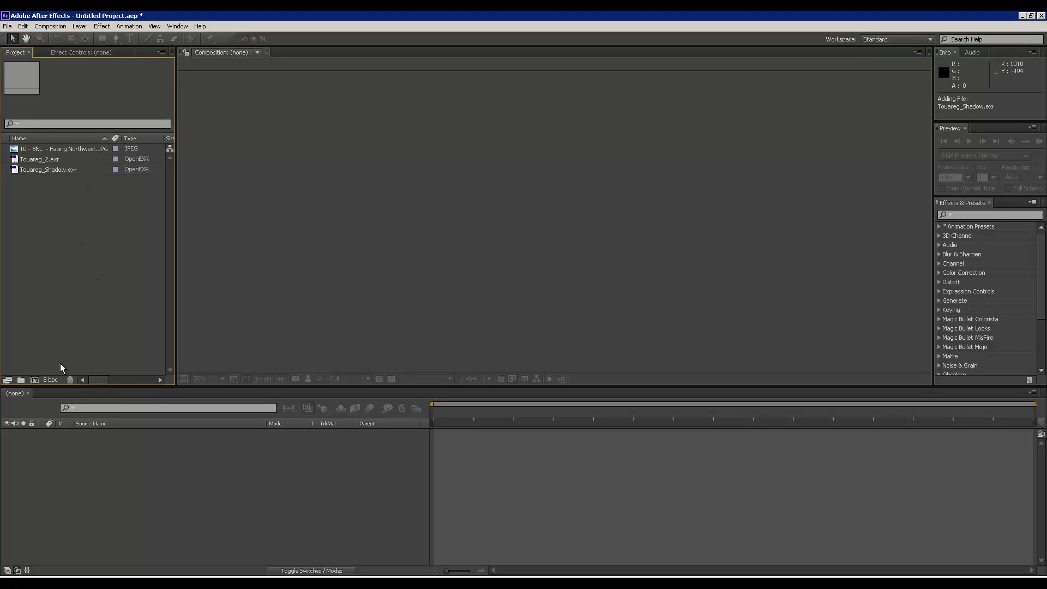
{"action": "left_click", "coordinate": [35, 380]}
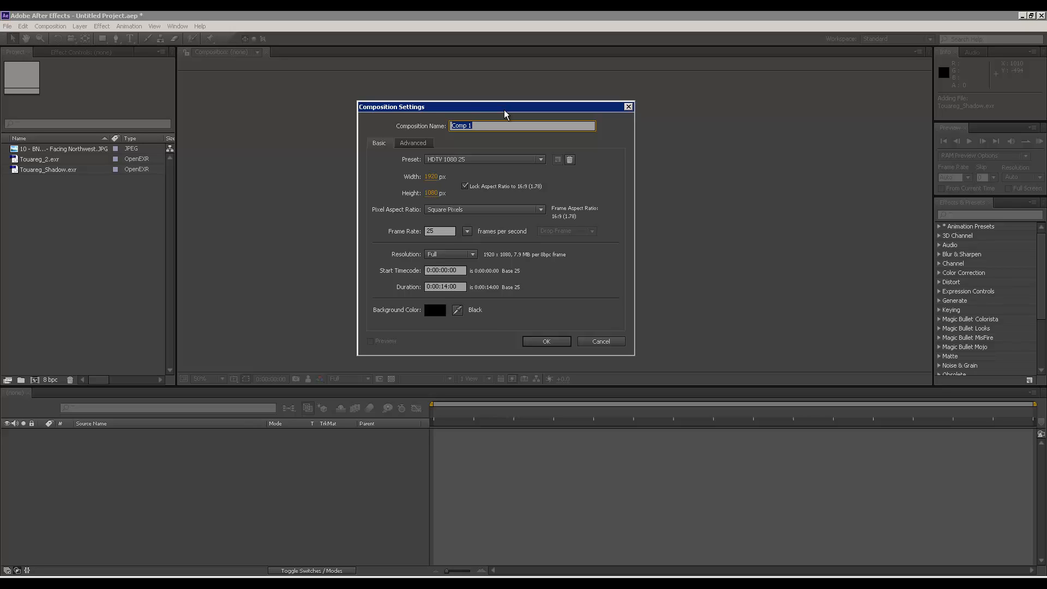
{"action": "type", "text": "Toua"}
{"action": "type", "text": "reg"}
{"action": "type", "text": " compo"}
{"action": "type", "text": "adva"}
{"action": "type", "text": "nced"}
{"action": "left_click", "coordinate": [465, 165]}
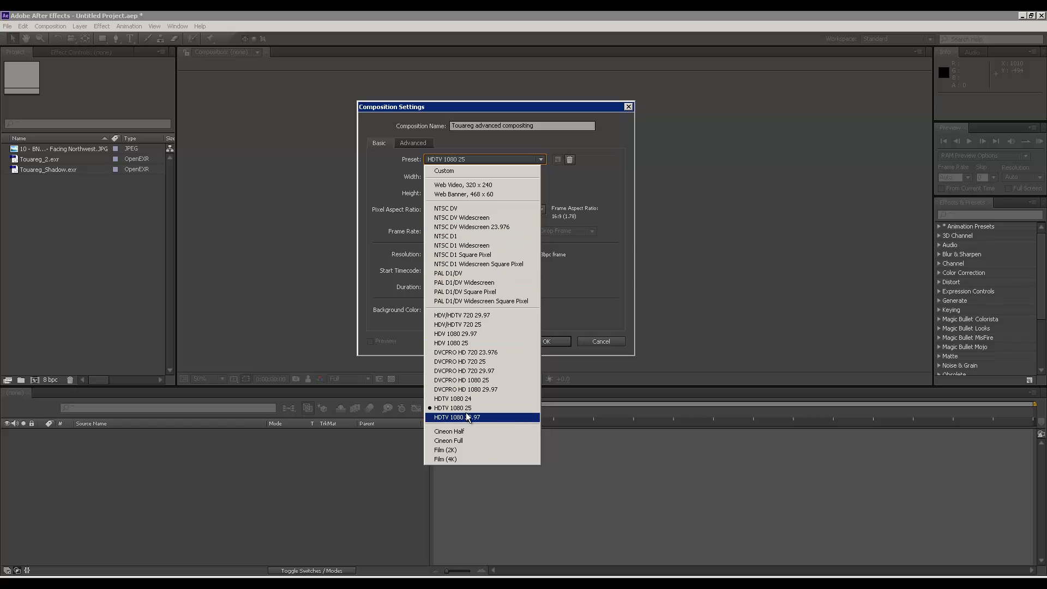
{"action": "left_click", "coordinate": [390, 252]}
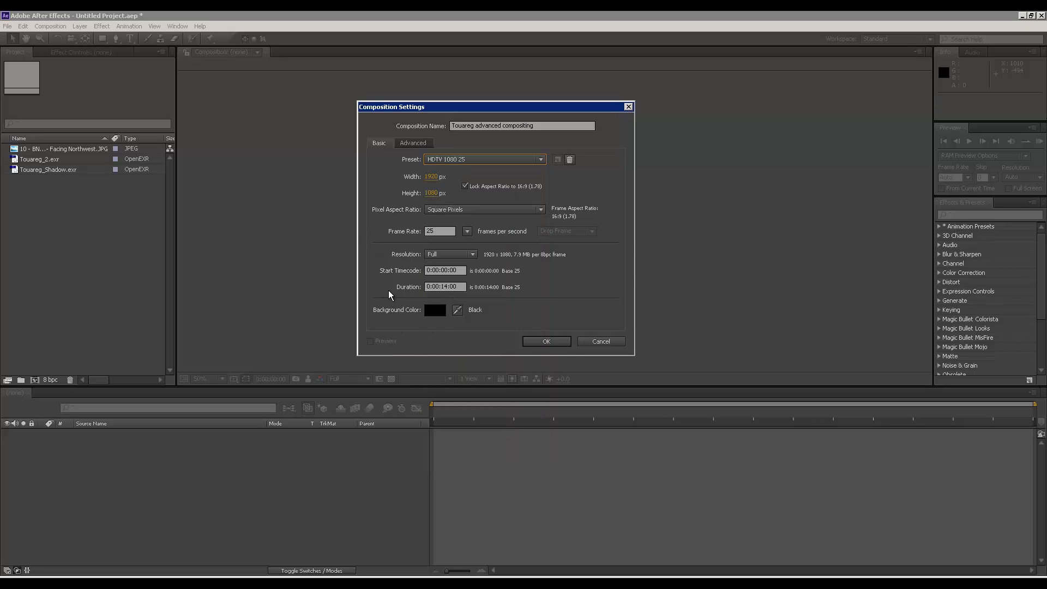
{"action": "left_click", "coordinate": [555, 345]}
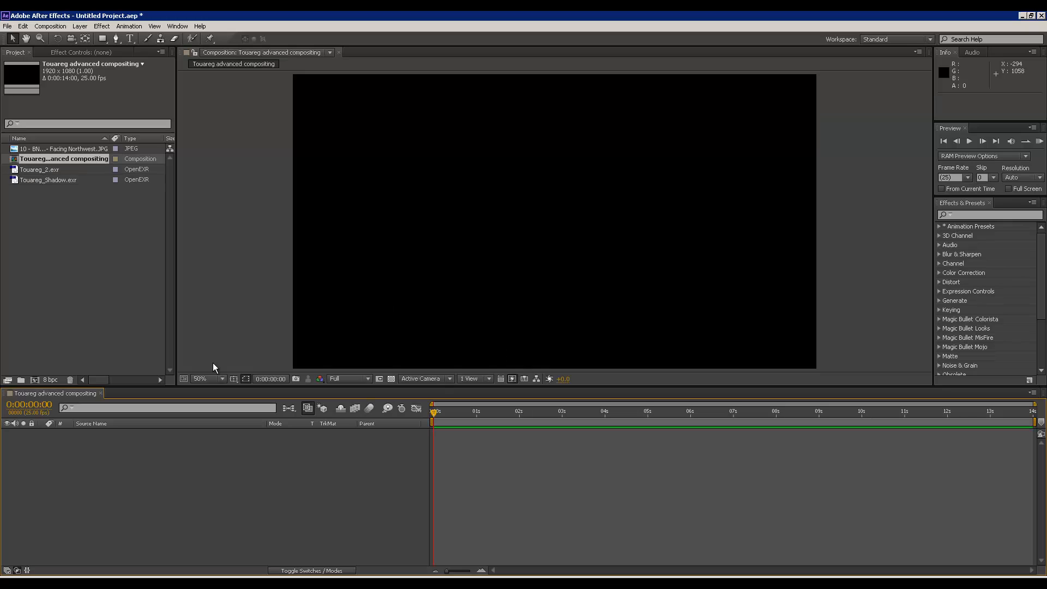
- Place the BNSF Tracks background photo in the composition and set its scale to 110%
{"action": "left_click", "coordinate": [60, 278]}
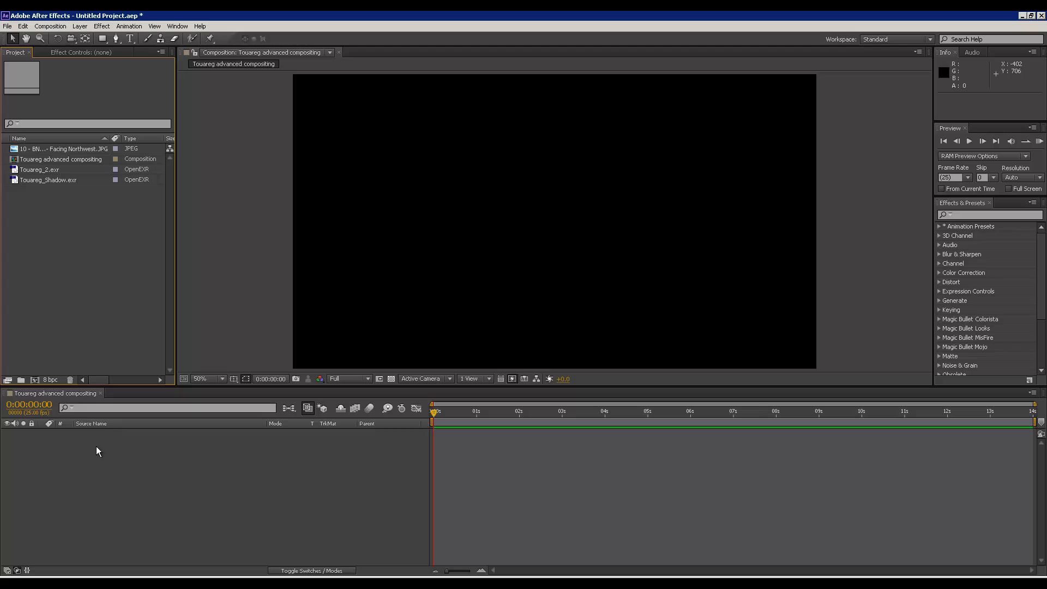
{"action": "left_click_drag", "start_coordinate": [48, 154], "coordinate": [171, 455]}
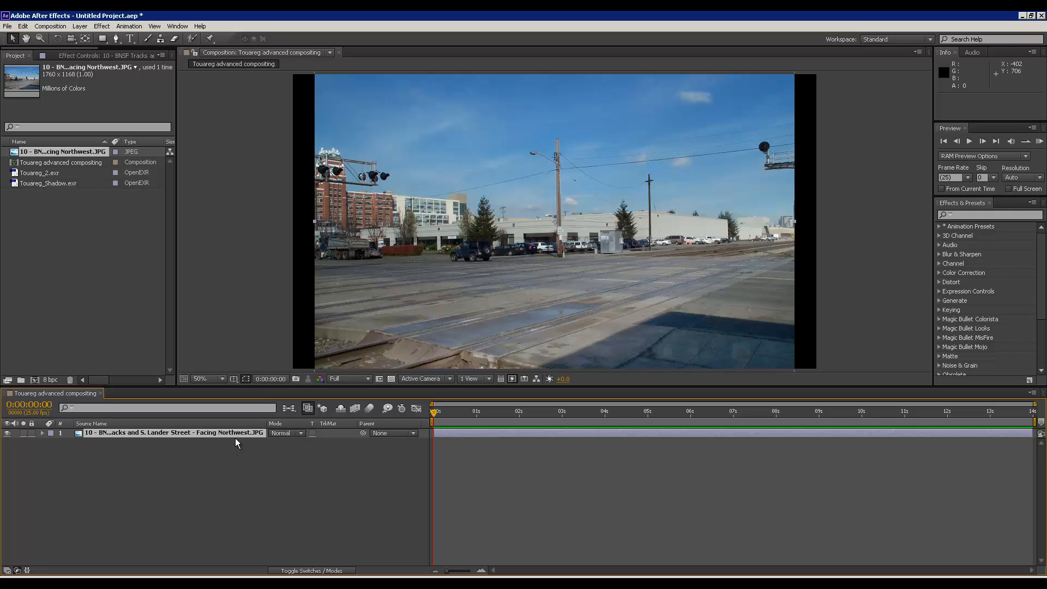
{"action": "key", "text": "s"}
{"action": "left_click", "coordinate": [288, 443]}
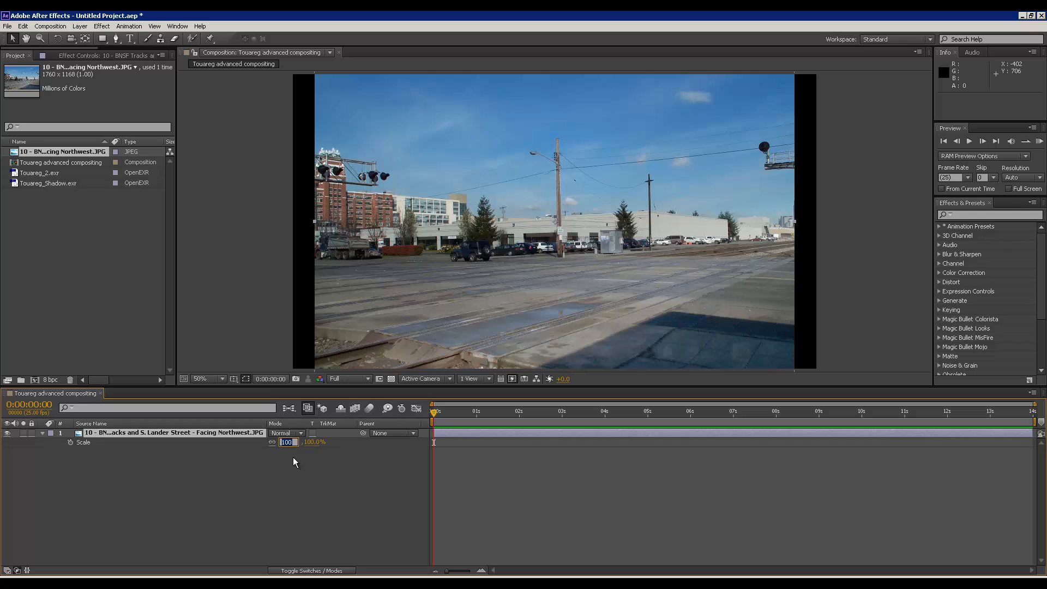
{"action": "type", "text": "1"}
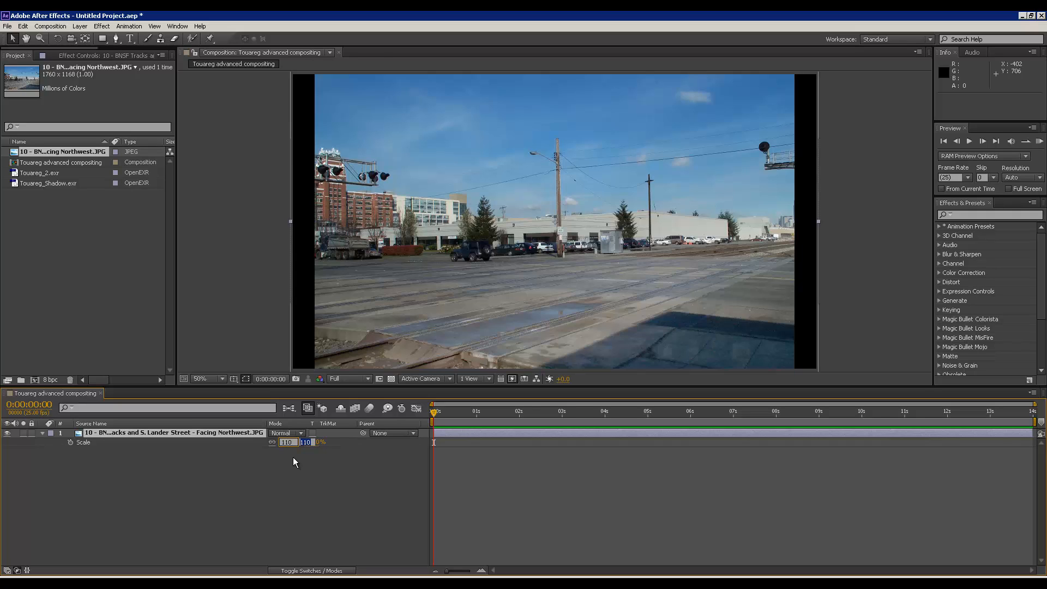
{"action": "key", "text": "Return"}
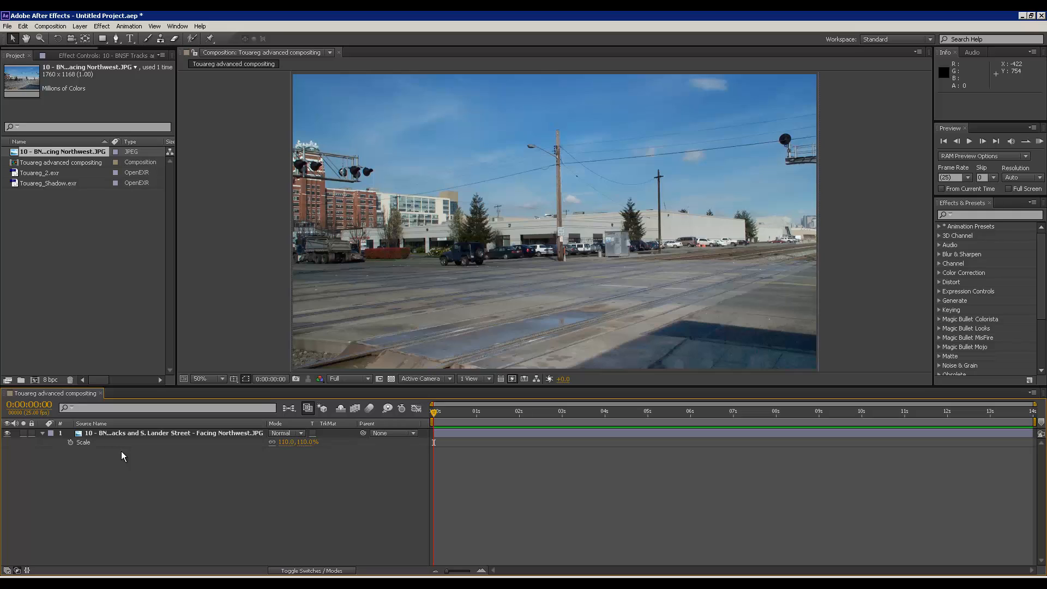
{"action": "left_click", "coordinate": [109, 435]}
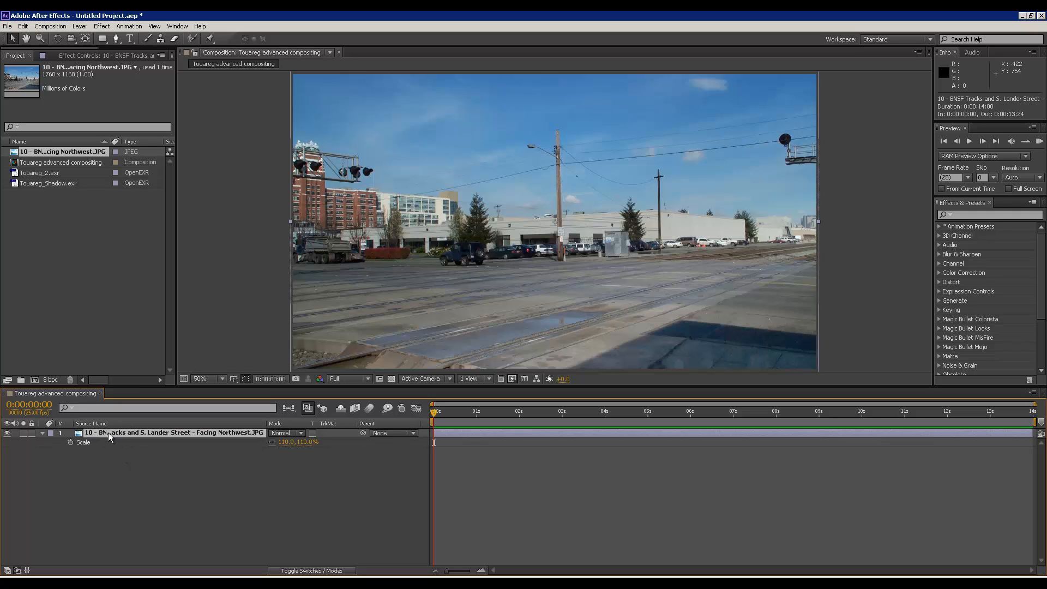
{"action": "key", "text": "p"}
{"action": "left_click", "coordinate": [137, 475]}
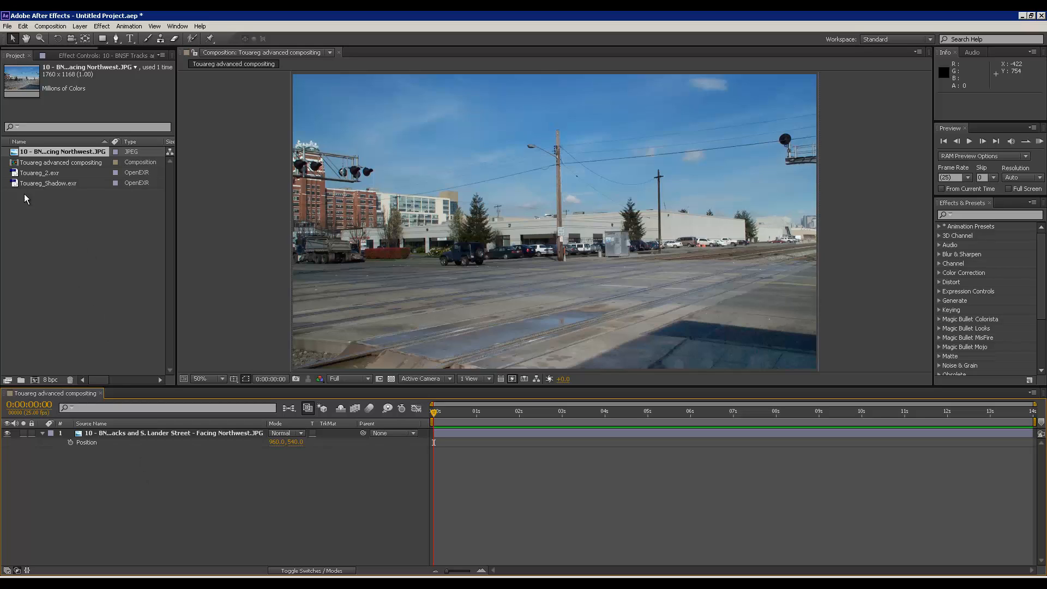
- Add Touareg_Shadow.exr to the composition as a layer above the background photo
{"action": "left_click", "coordinate": [42, 192]}
{"action": "left_click_drag", "start_coordinate": [44, 183], "coordinate": [117, 436]}
{"action": "left_click", "coordinate": [163, 474]}
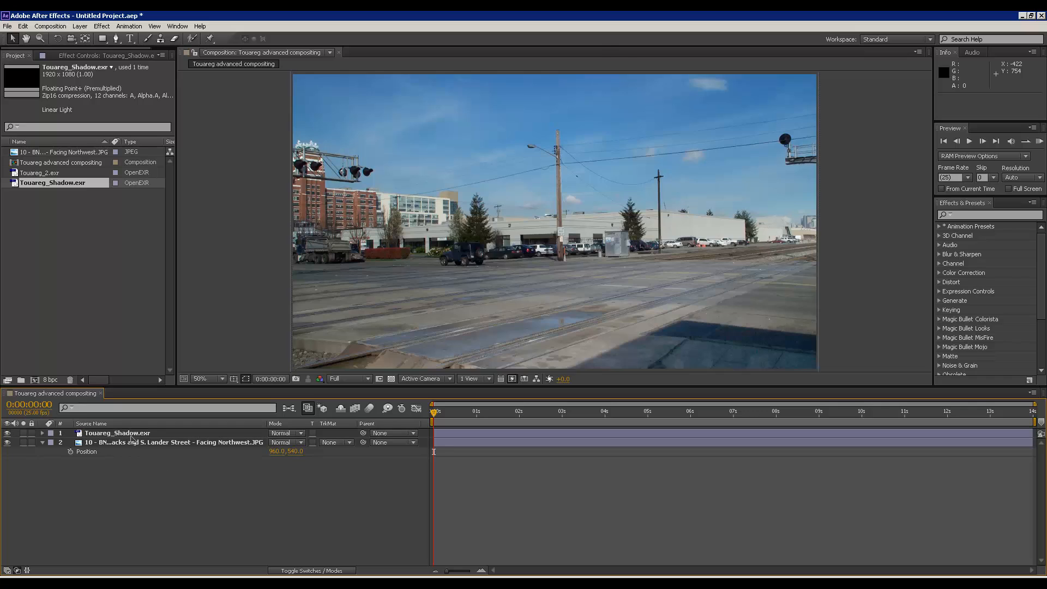
- Set the Touareg_Shadow.exr layer's position to 1172, 700 and its scale to 63%
{"action": "left_click", "coordinate": [130, 434]}
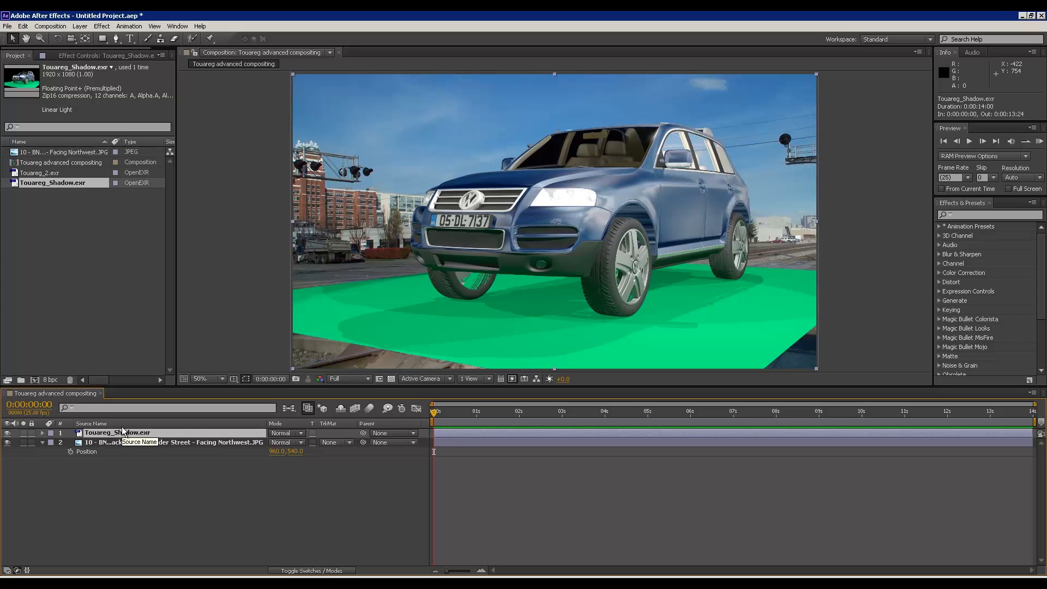
{"action": "key", "text": "p"}
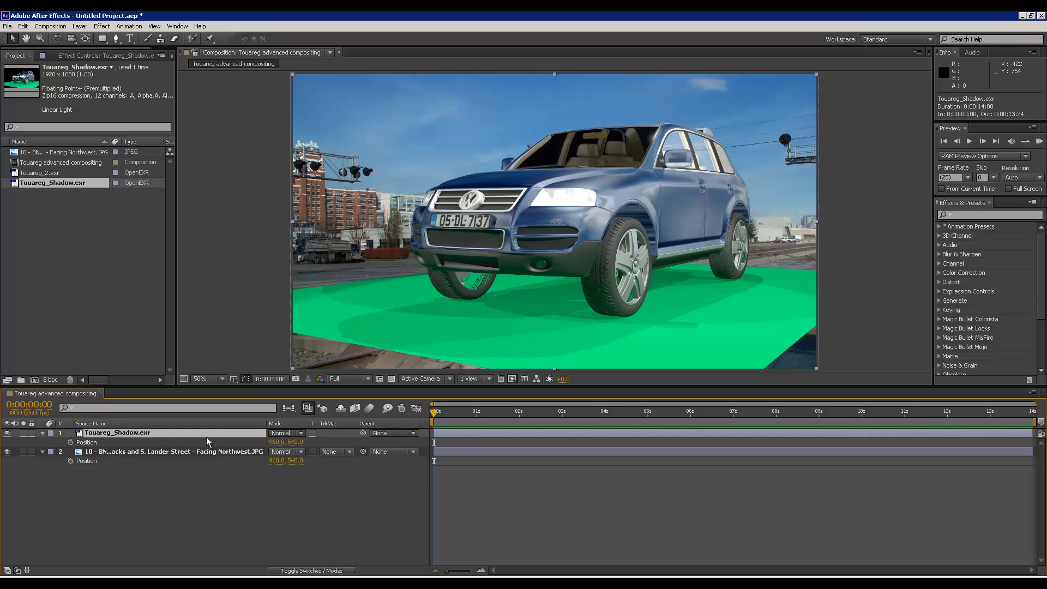
{"action": "key", "text": "shift+s"}
{"action": "left_click", "coordinate": [276, 442]}
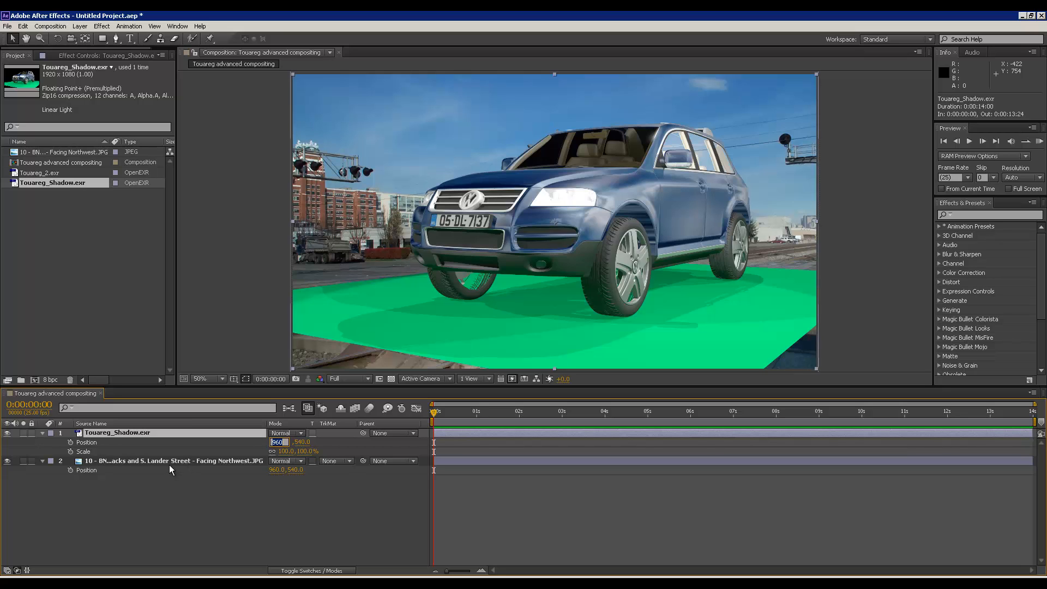
{"action": "type", "text": "1172"}
{"action": "key", "text": "Tab"}
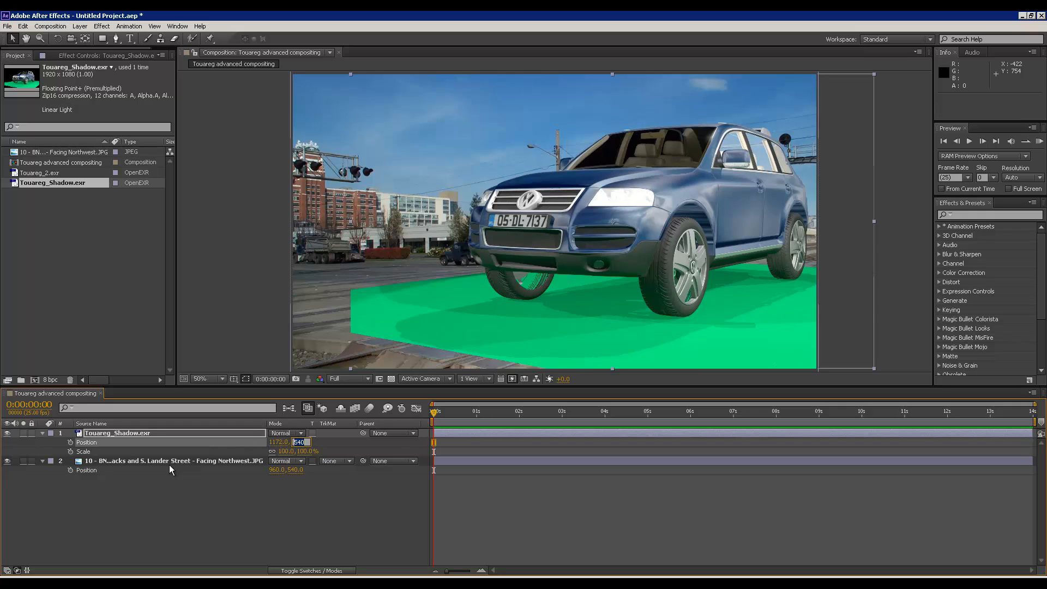
{"action": "type", "text": "700"}
{"action": "key", "text": "Tab"}
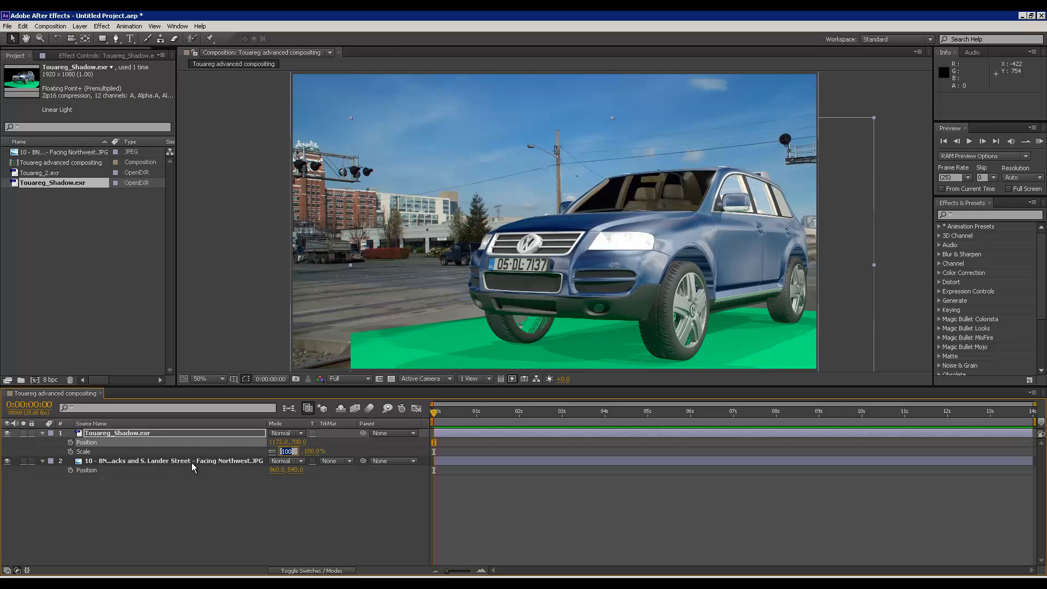
{"action": "type", "text": "63"}
{"action": "key", "text": "Return"}
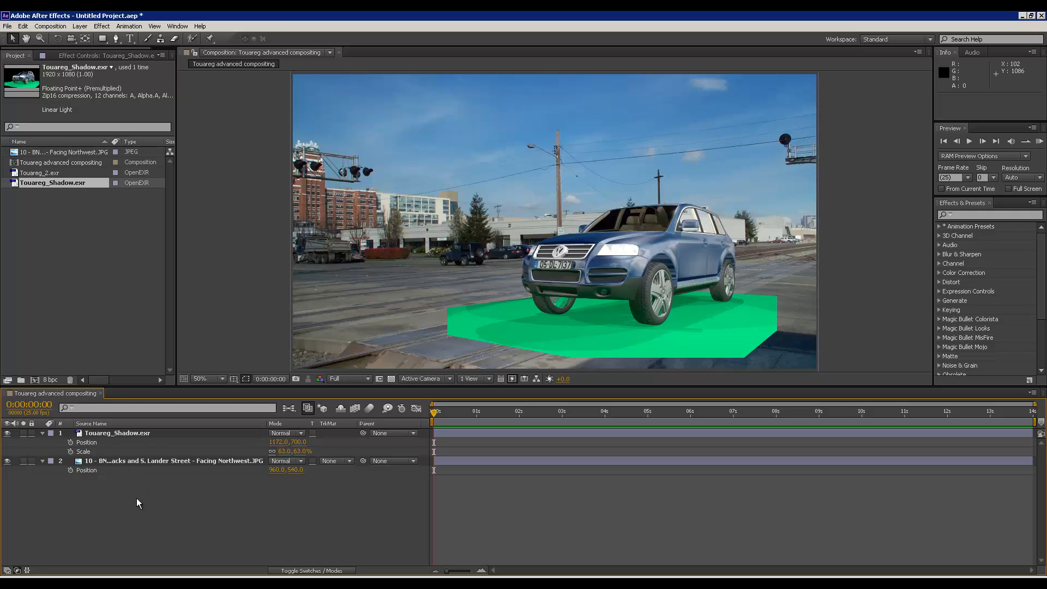
{"action": "left_click", "coordinate": [128, 434]}
{"action": "left_click", "coordinate": [133, 478]}
{"action": "left_click", "coordinate": [67, 248]}
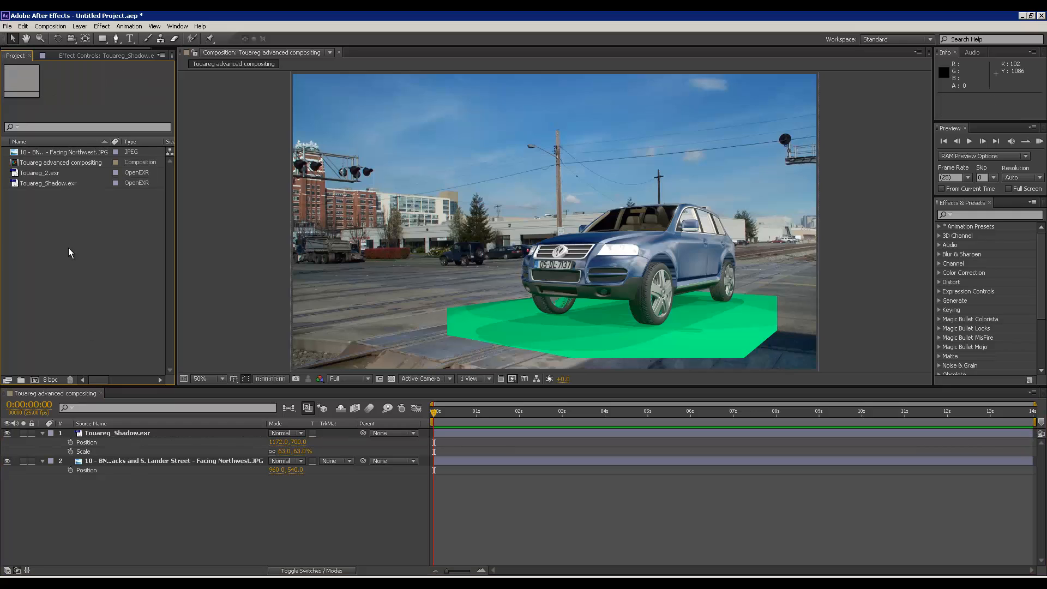
{"action": "left_click", "coordinate": [131, 435]}
{"action": "left_click", "coordinate": [144, 492]}
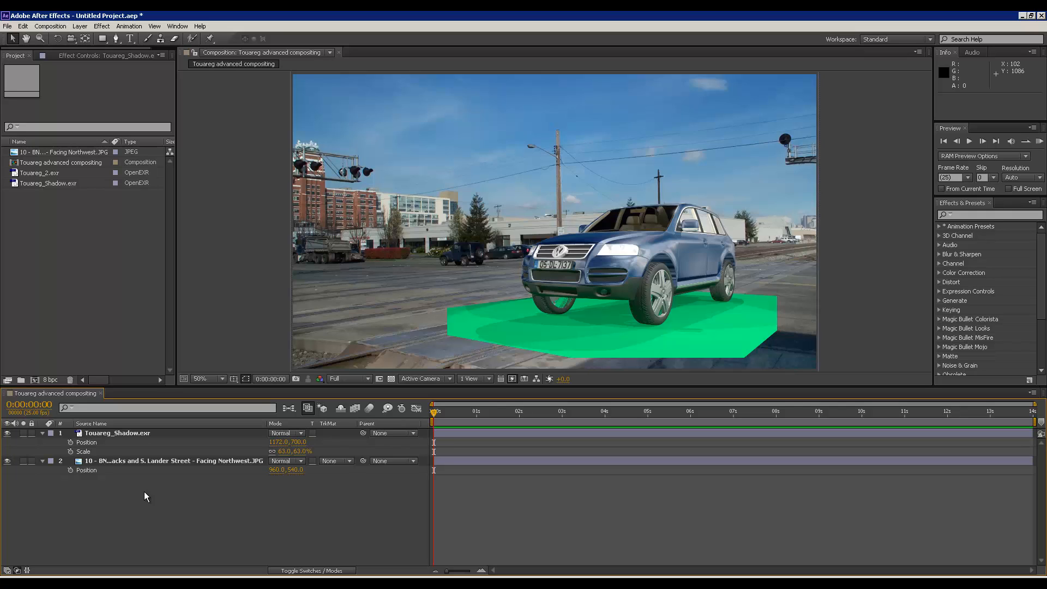
- Apply Keylight (1.2) to the Touareg_Shadow.exr layer and sample the green ground plane as the screen colour
{"action": "left_click", "coordinate": [113, 433]}
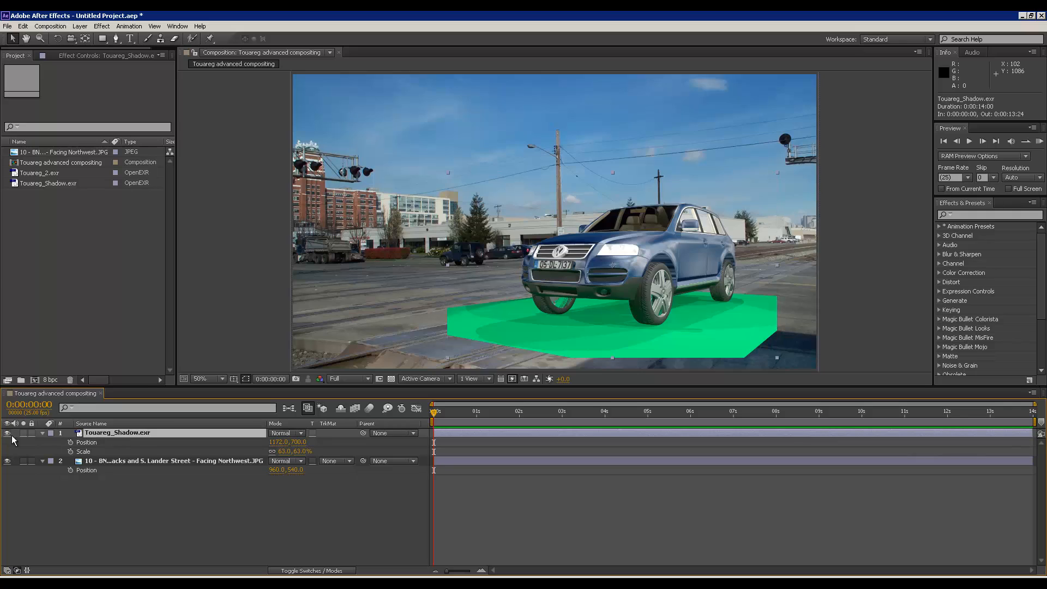
{"action": "left_click", "coordinate": [42, 433]}
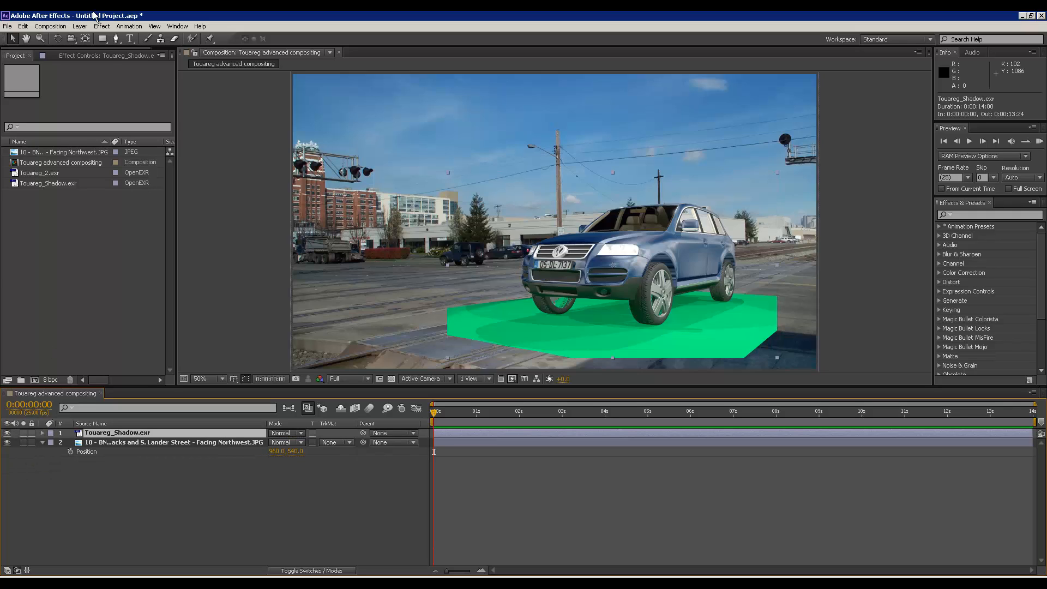
{"action": "left_click", "coordinate": [95, 55]}
{"action": "left_click", "coordinate": [969, 215]}
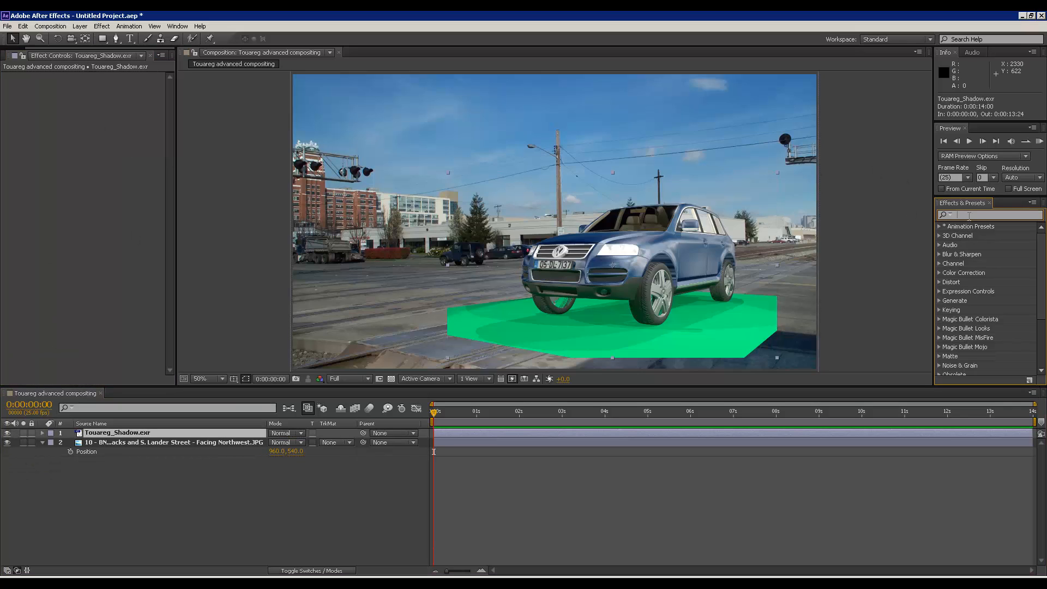
{"action": "type", "text": "key"}
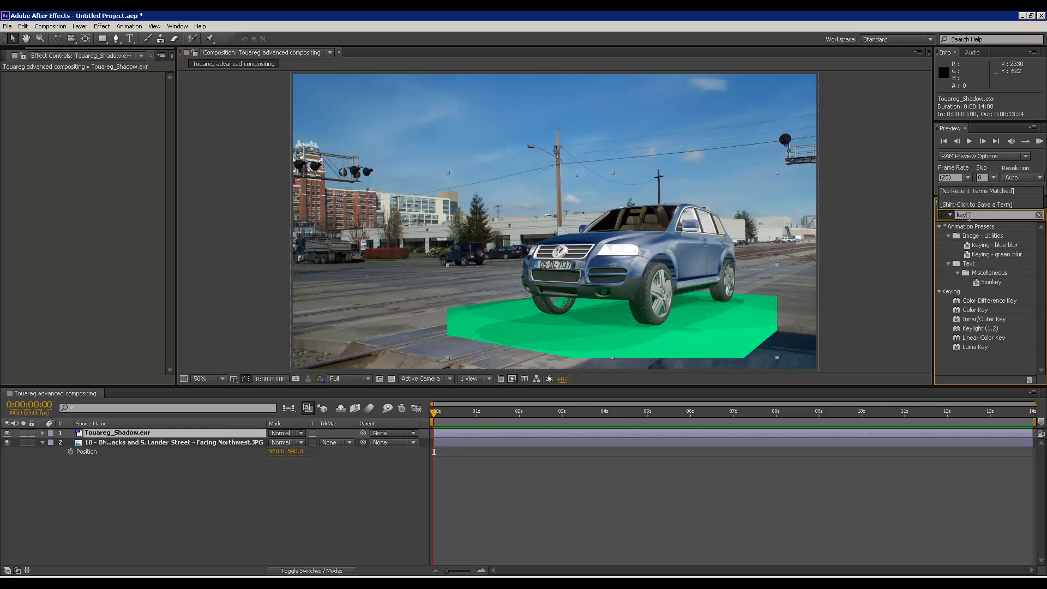
{"action": "left_click_drag", "start_coordinate": [986, 328], "coordinate": [133, 159]}
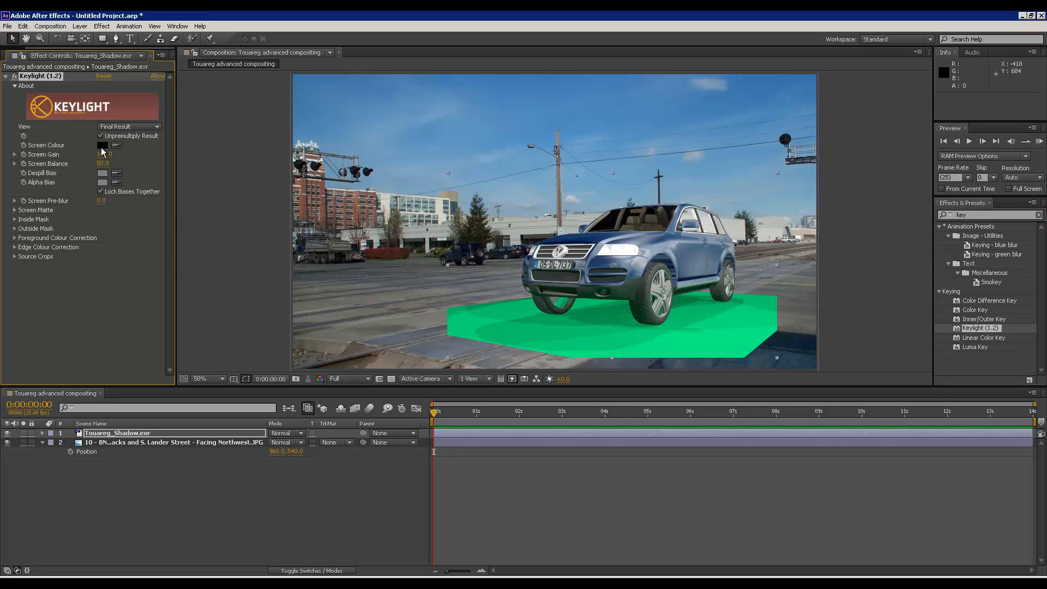
{"action": "left_click", "coordinate": [116, 146]}
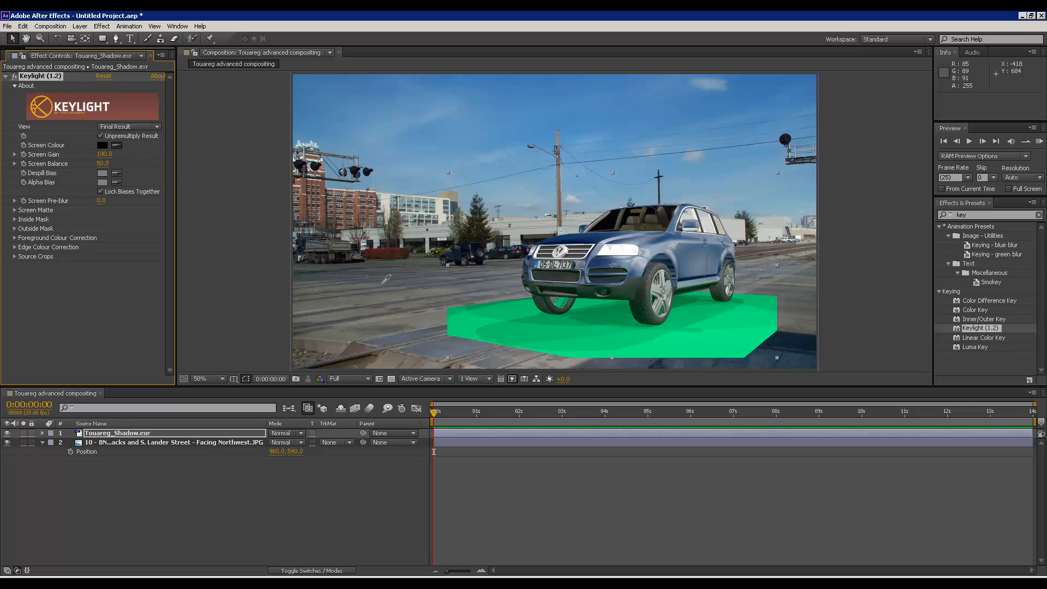
{"action": "left_click", "coordinate": [461, 325]}
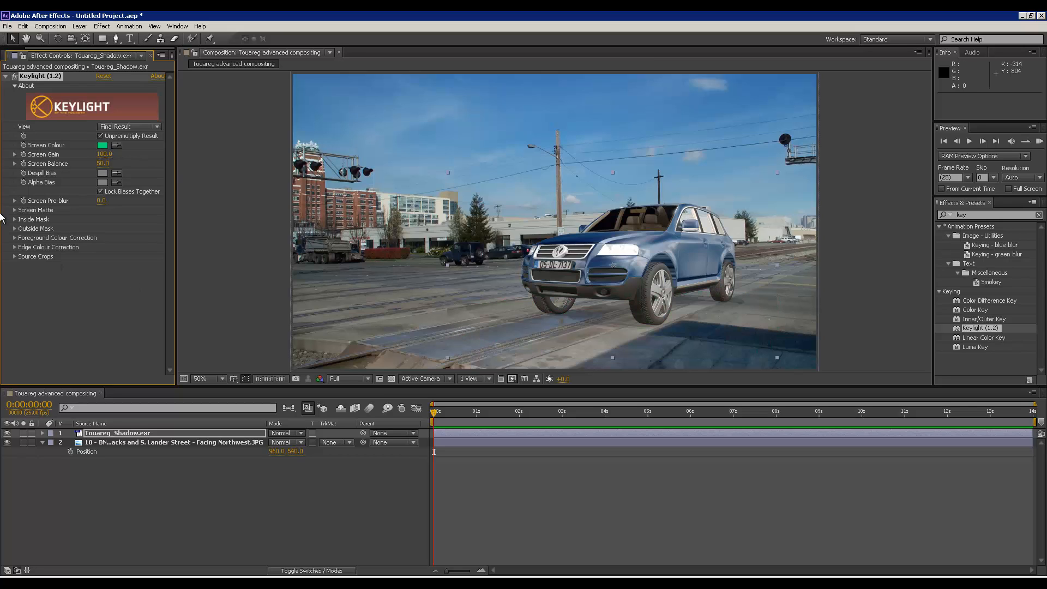
- Set Keylight's Screen Gain to 109 and Screen Balance to 100, and collapse the effect's settings
{"action": "left_click", "coordinate": [104, 155]}
{"action": "type", "text": "109"}
{"action": "left_click", "coordinate": [103, 163]}
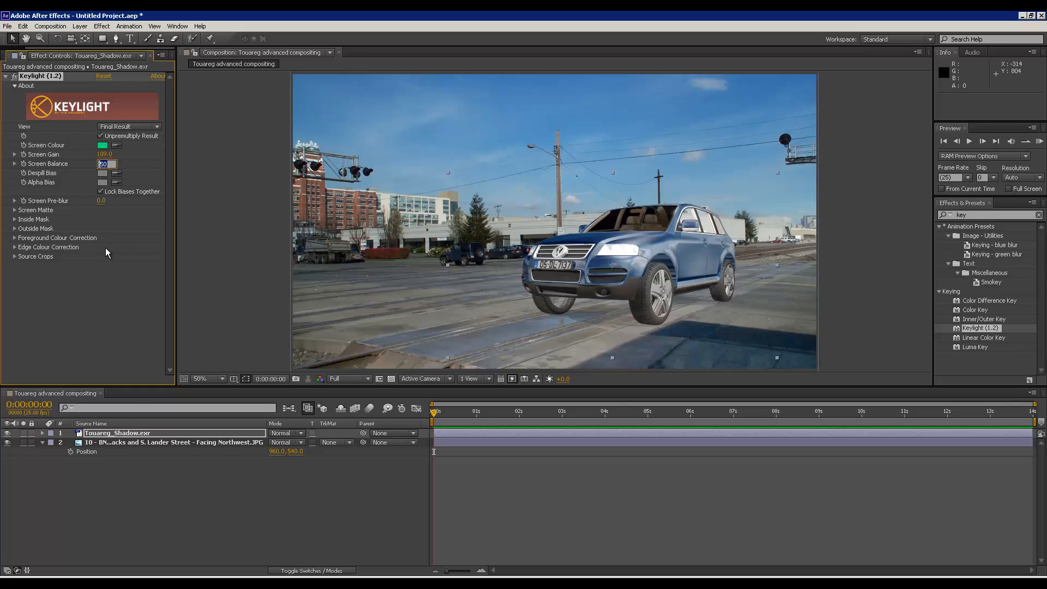
{"action": "type", "text": "100"}
{"action": "key", "text": "Return"}
{"action": "left_click", "coordinate": [76, 294]}
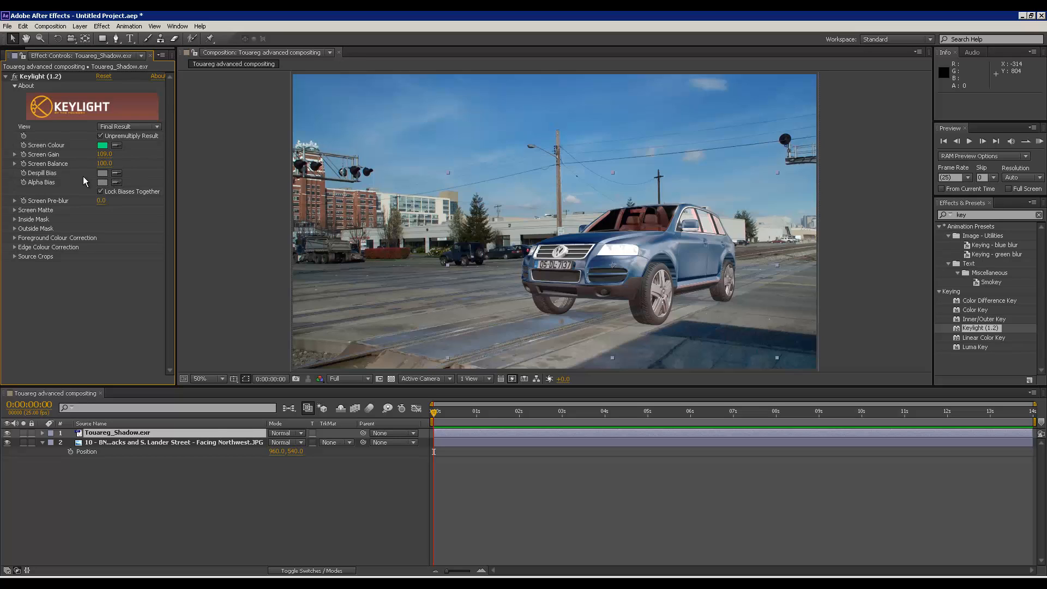
{"action": "left_click", "coordinate": [6, 76]}
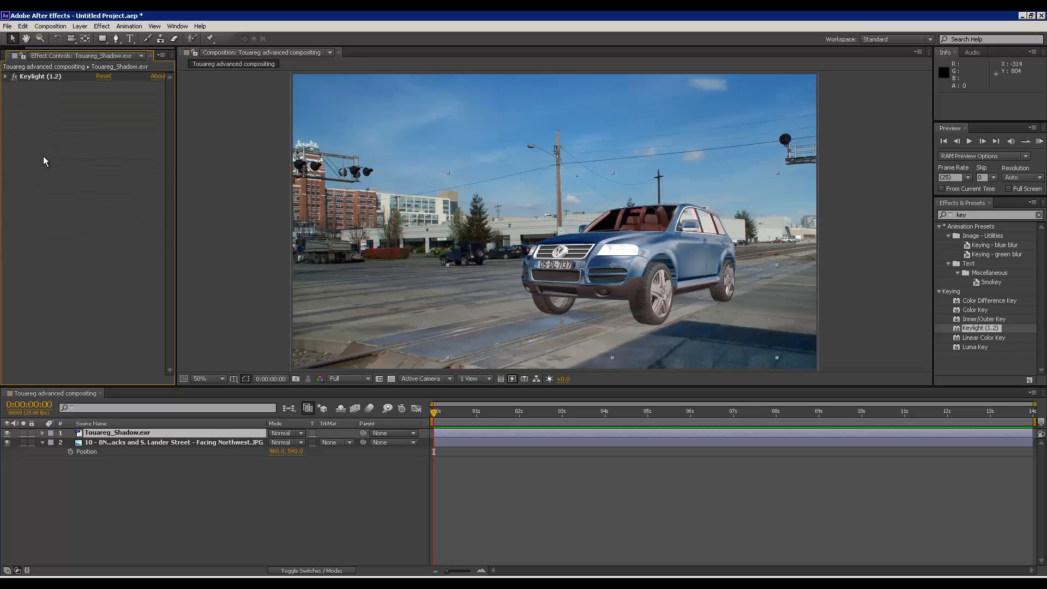
- Apply the Brightness & Contrast effect to the keyed Touareg_Shadow.exr layer
{"action": "left_click", "coordinate": [1038, 215]}
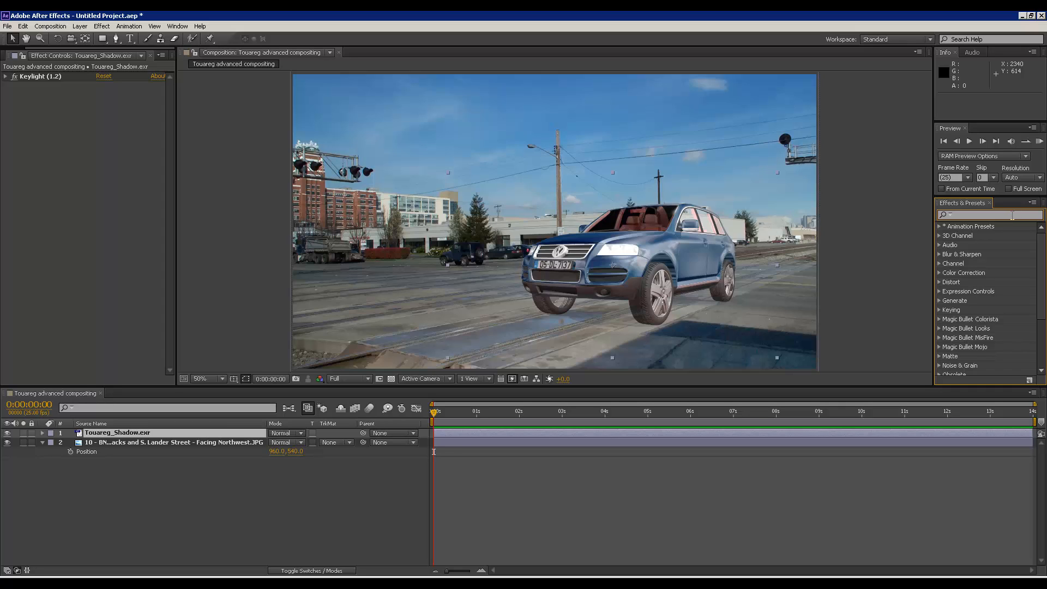
{"action": "type", "text": "bri"}
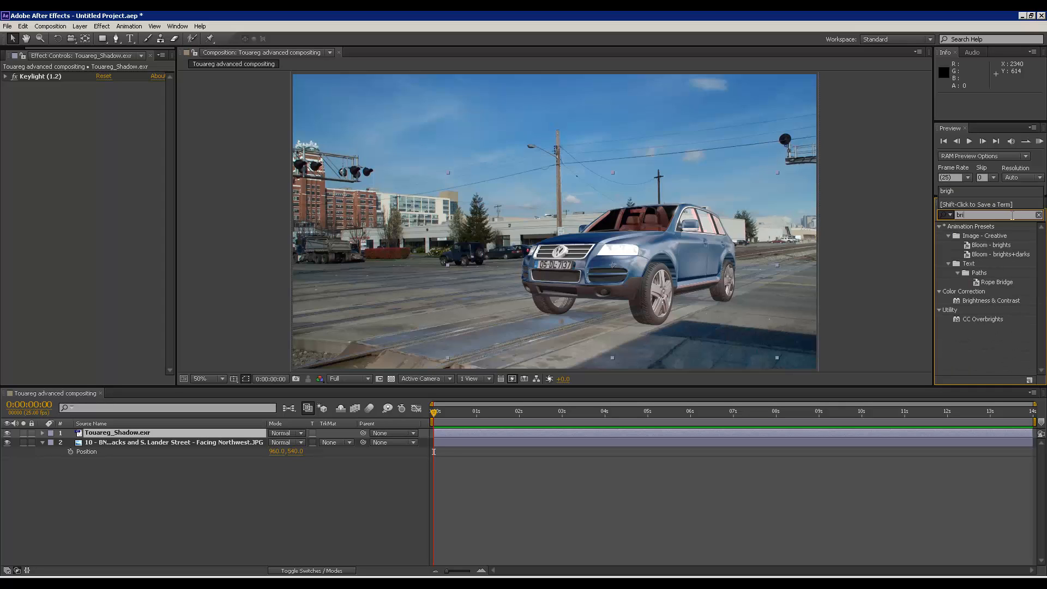
{"action": "double_click", "coordinate": [996, 300]}
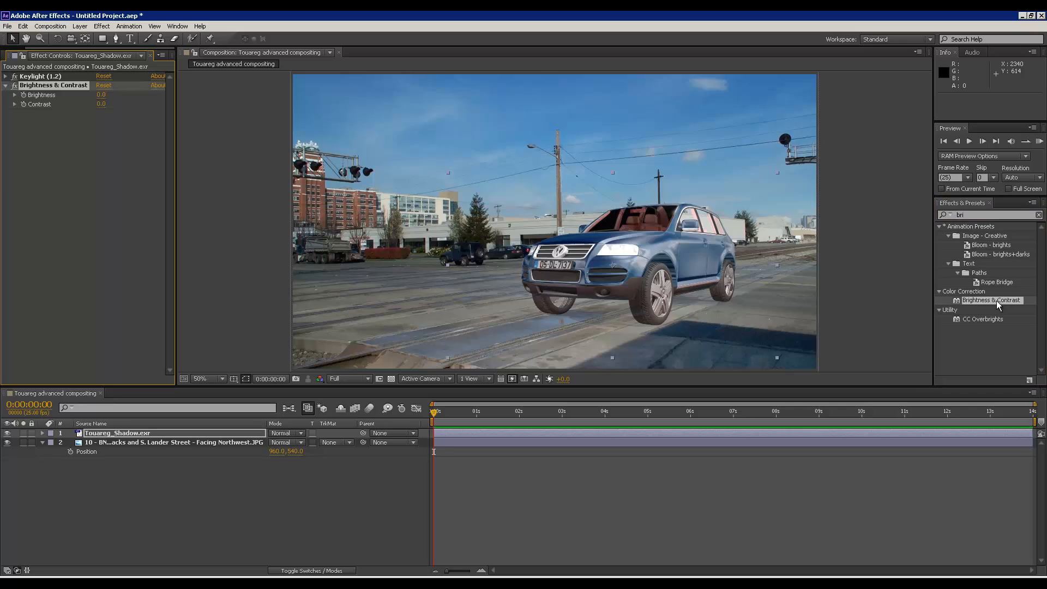
- Set both Brightness and Contrast to -24 on the shadow layer and toggle the effect off and on to compare
{"action": "left_click", "coordinate": [101, 95]}
{"action": "type", "text": "-"}
{"action": "key", "text": "Tab"}
{"action": "type", "text": "24"}
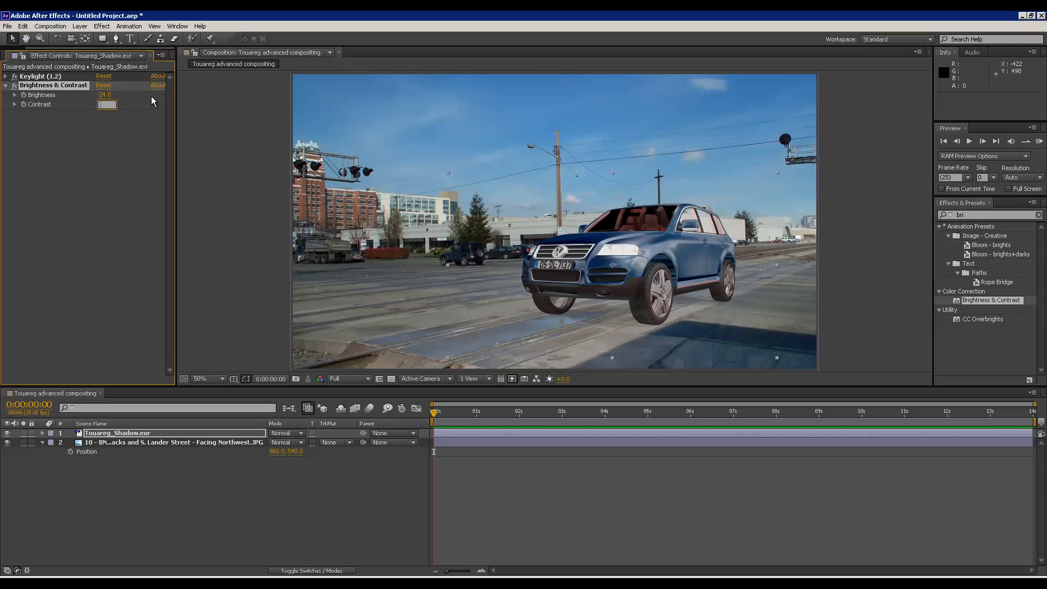
{"action": "key", "text": "Return"}
{"action": "left_click", "coordinate": [112, 198]}
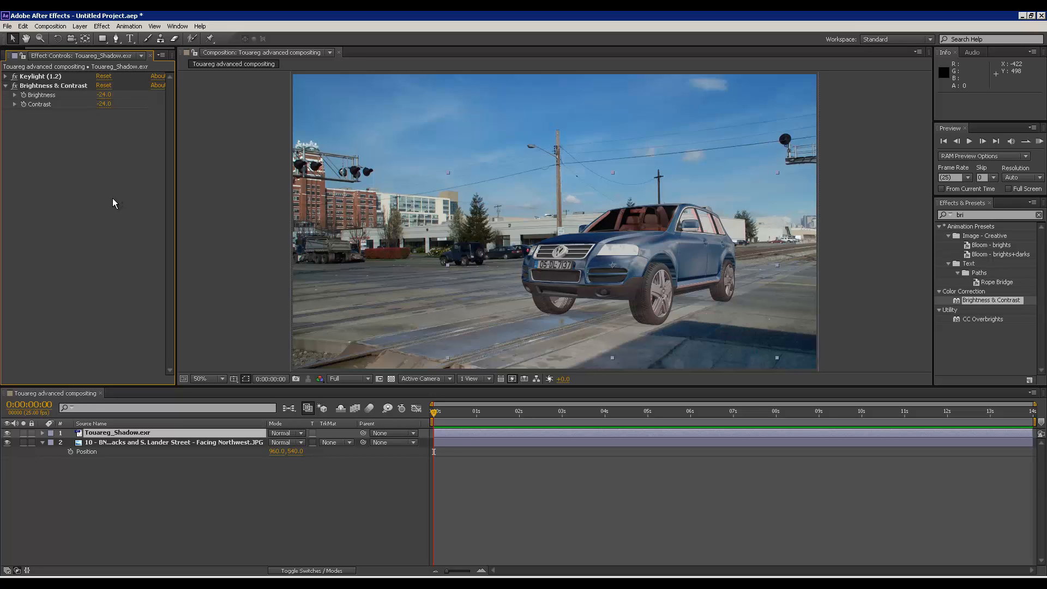
{"action": "left_click", "coordinate": [16, 88]}
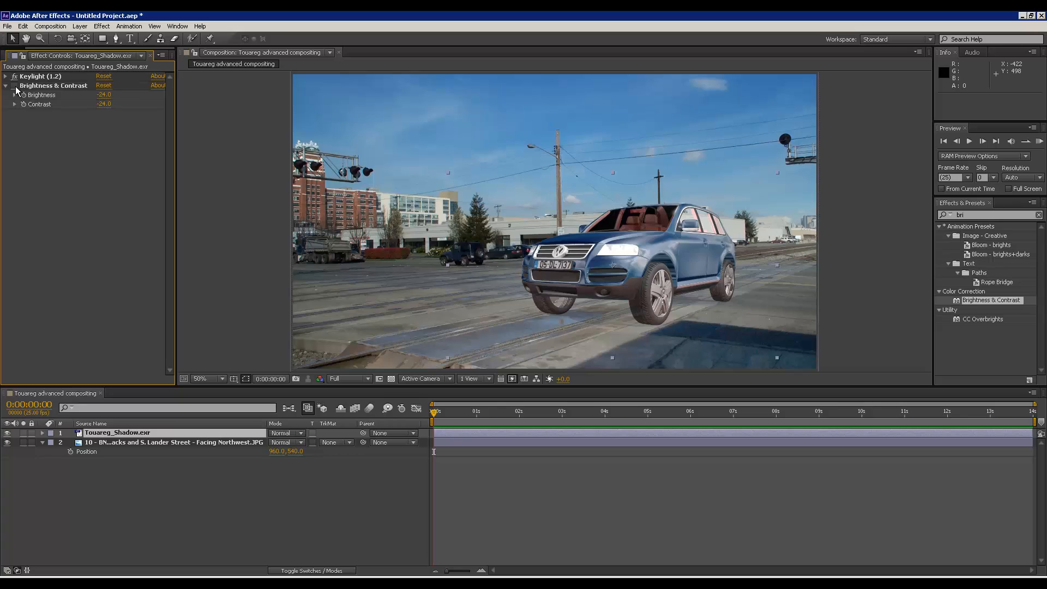
{"action": "left_click", "coordinate": [15, 86]}
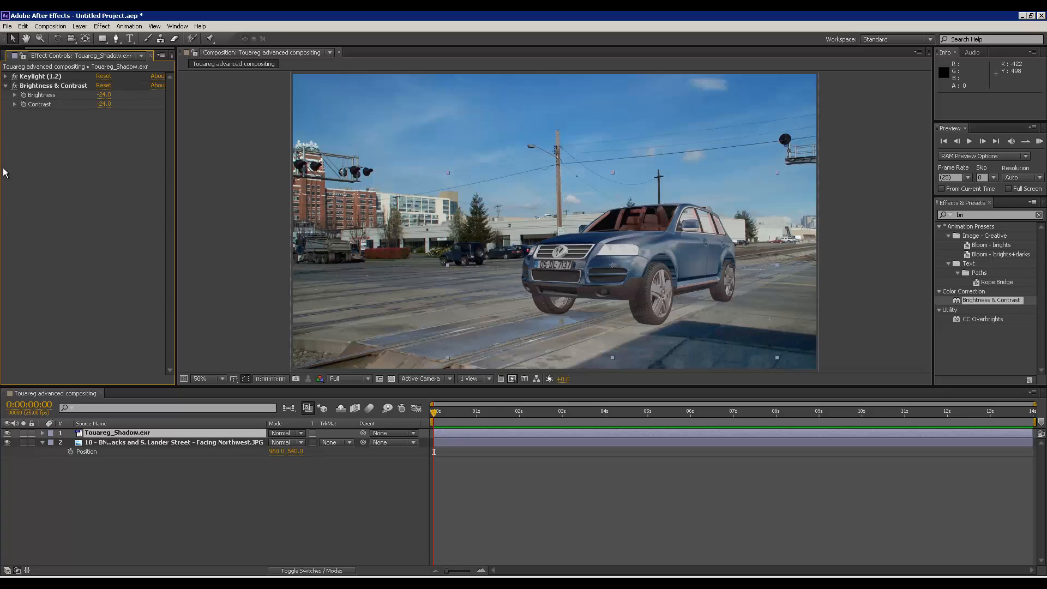
- Duplicate the Touareg_Shadow.exr layer and remove Keylight and Brightness & Contrast from the upper copy
{"action": "left_click", "coordinate": [139, 434]}
{"action": "key", "text": "ctrl+d"}
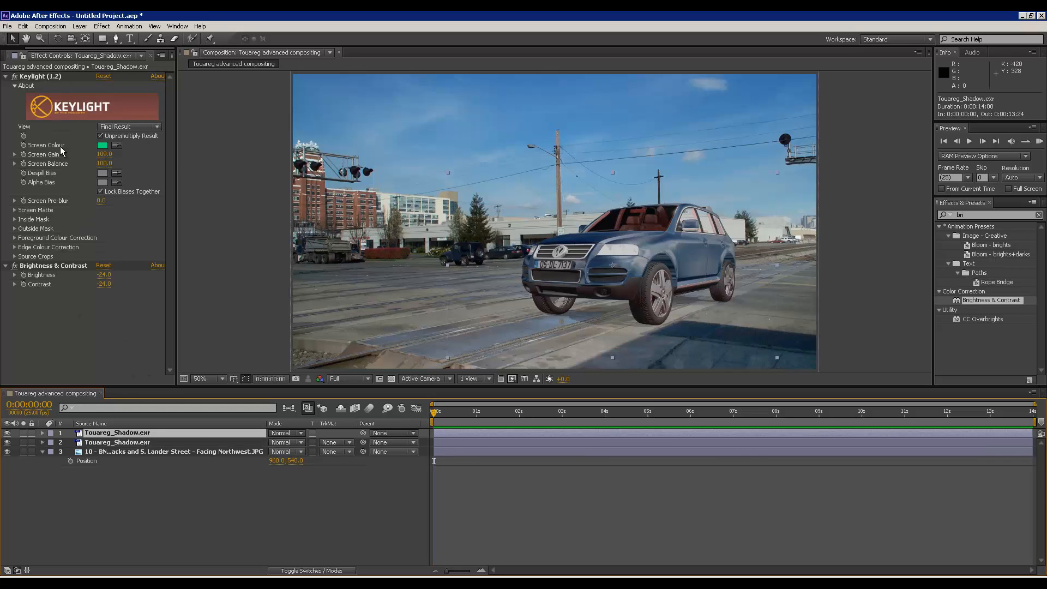
{"action": "left_click", "coordinate": [50, 78]}
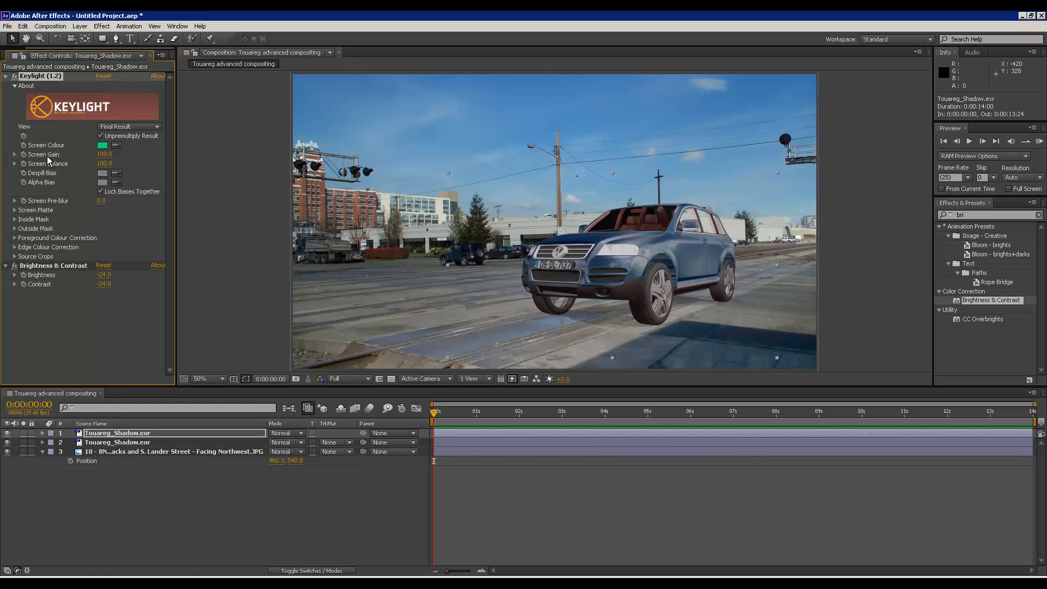
{"action": "left_click", "coordinate": [48, 265], "text": "ctrl"}
{"action": "key", "text": "Delete"}
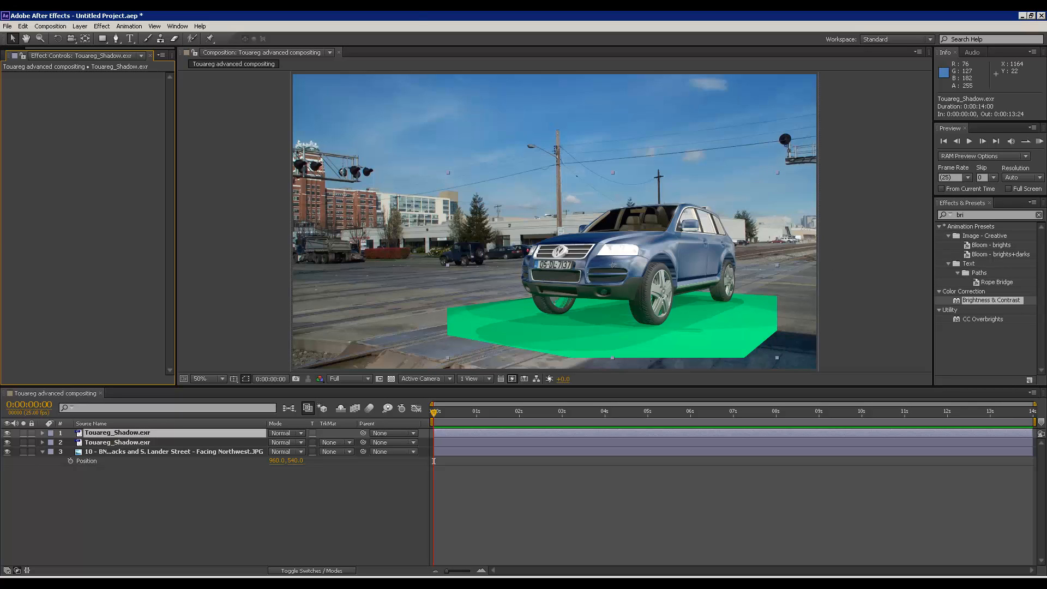
- Apply the EXtractoR 3D channel effect to the upper Touareg_Shadow.exr layer
{"action": "left_click", "coordinate": [107, 29]}
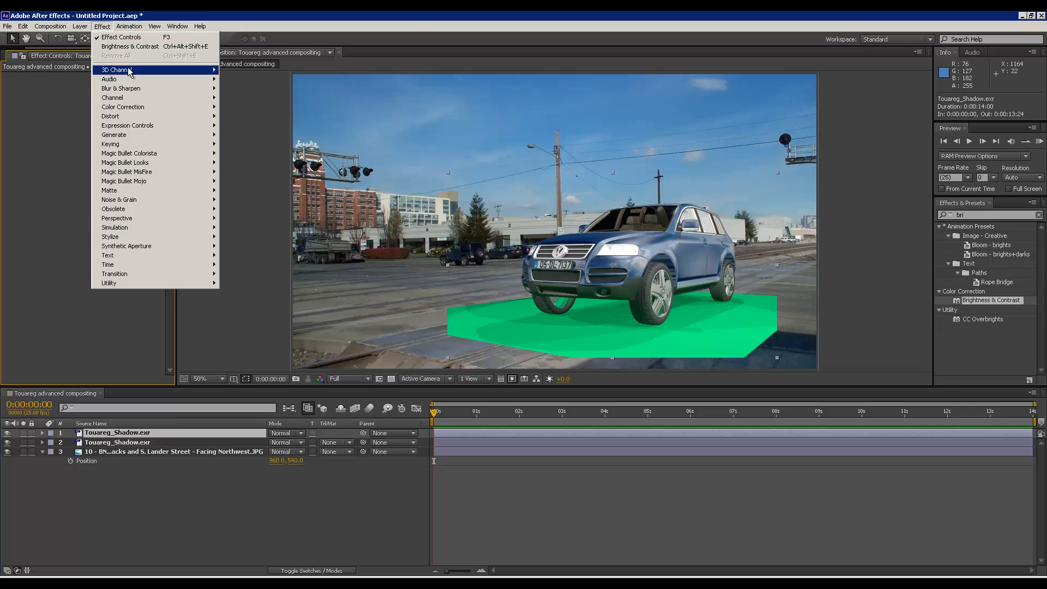
{"action": "mouse_move", "coordinate": [131, 70]}
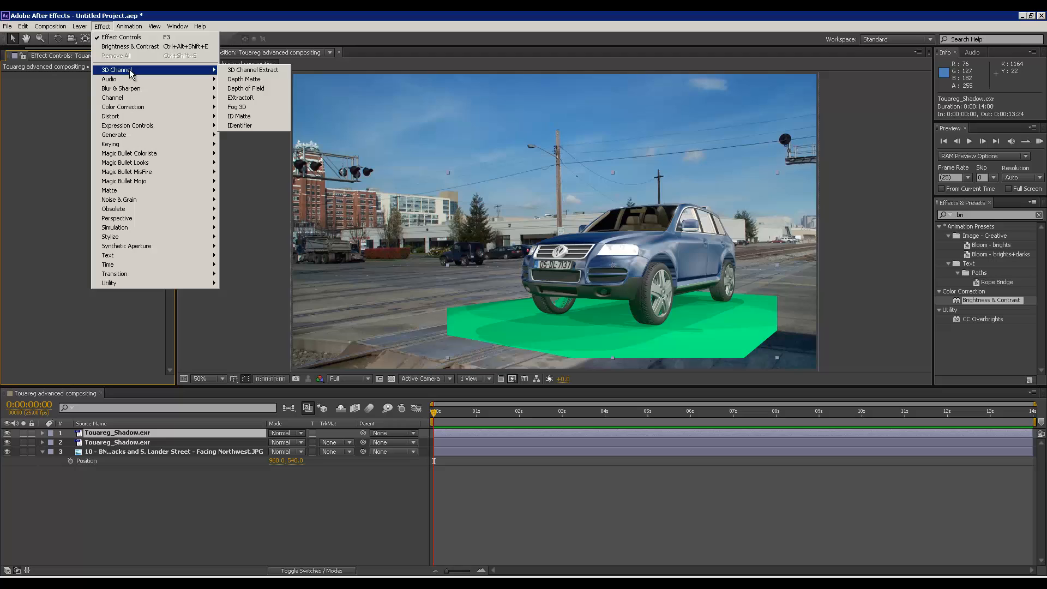
{"action": "left_click", "coordinate": [269, 98]}
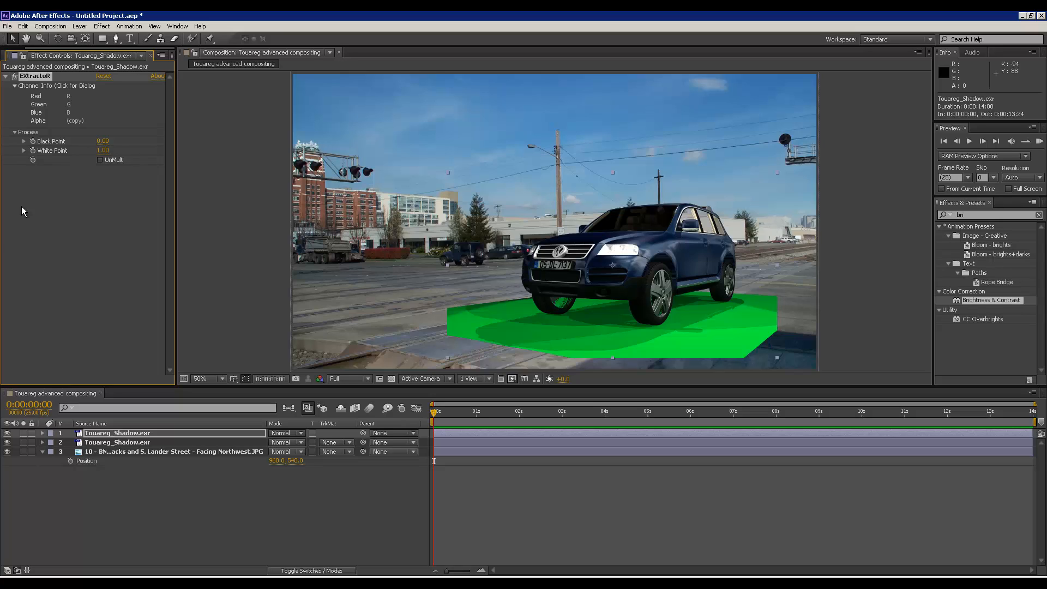
- Map EXtractoR's red, green, blue and alpha channels to Shadow.R, Shadow.G, Shadow.B and Shadow.A, and collapse the effect's settings
{"action": "left_click", "coordinate": [69, 98]}
{"action": "left_click", "coordinate": [545, 277]}
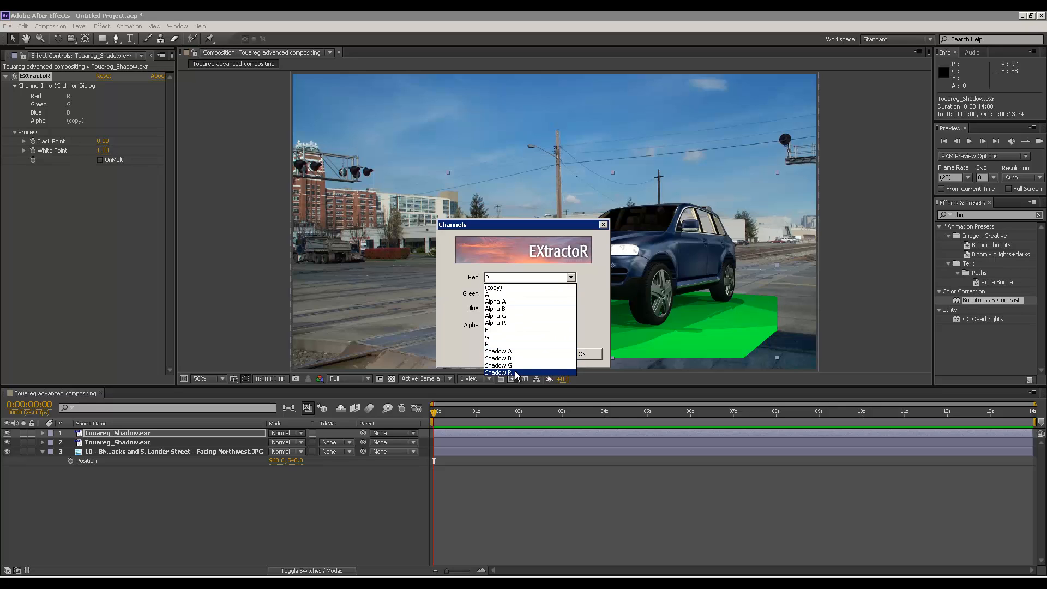
{"action": "left_click", "coordinate": [499, 373]}
{"action": "left_click", "coordinate": [506, 298]}
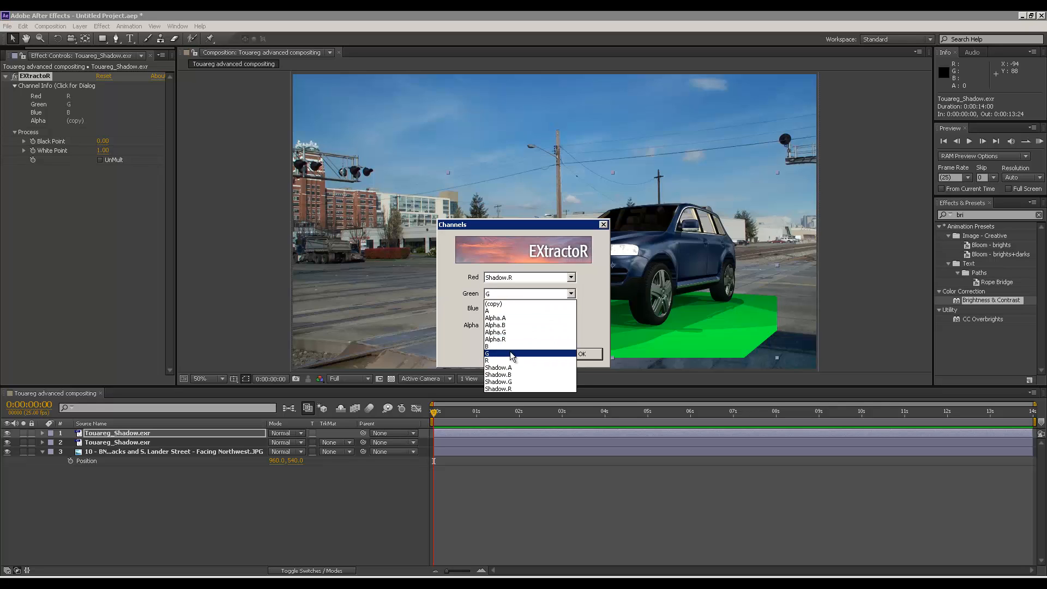
{"action": "left_click", "coordinate": [522, 383]}
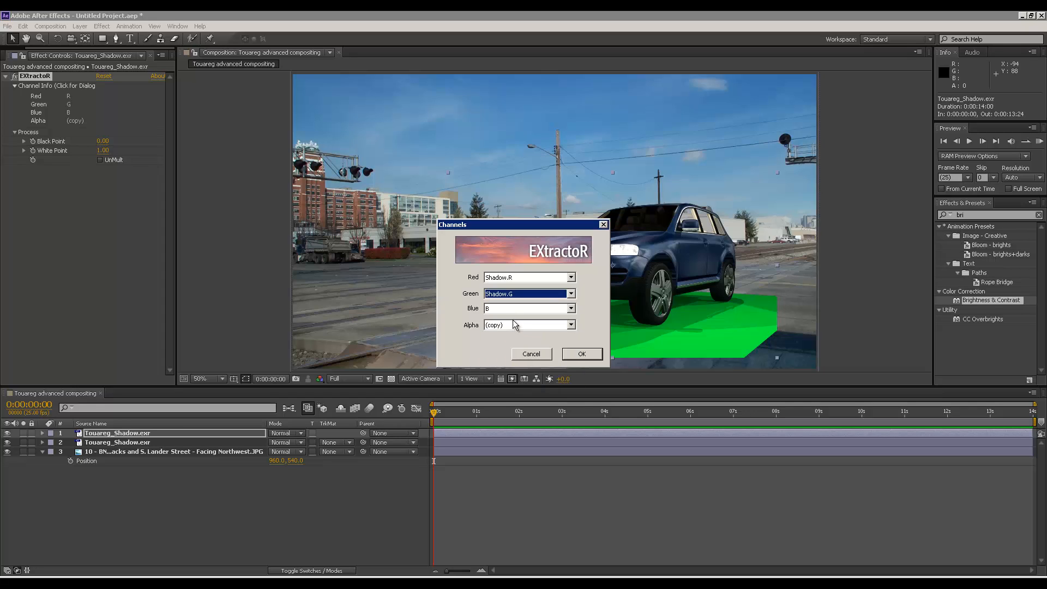
{"action": "left_click", "coordinate": [512, 307]}
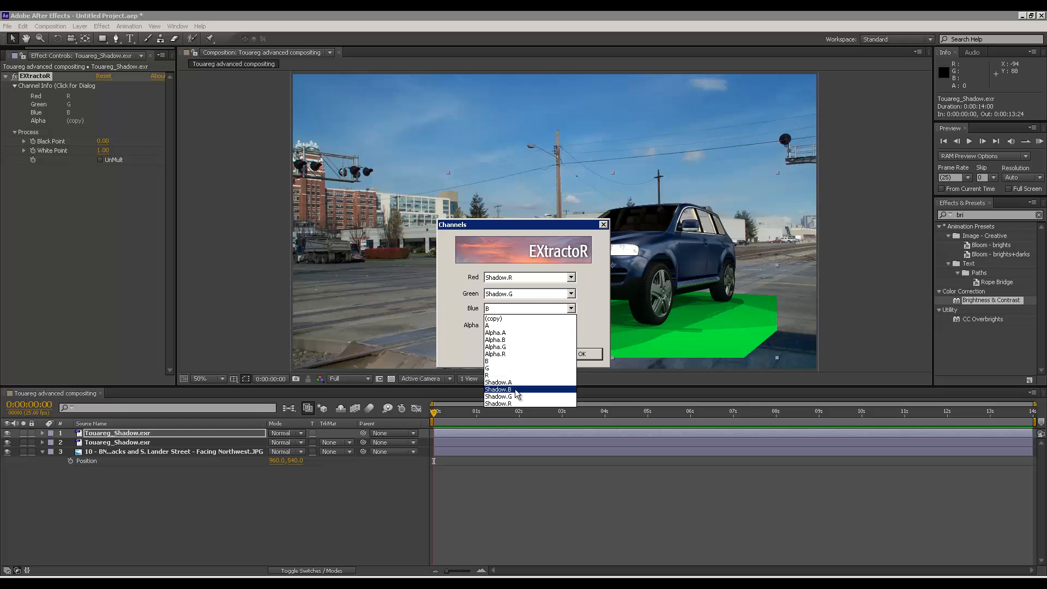
{"action": "left_click", "coordinate": [510, 389]}
{"action": "left_click", "coordinate": [508, 325]}
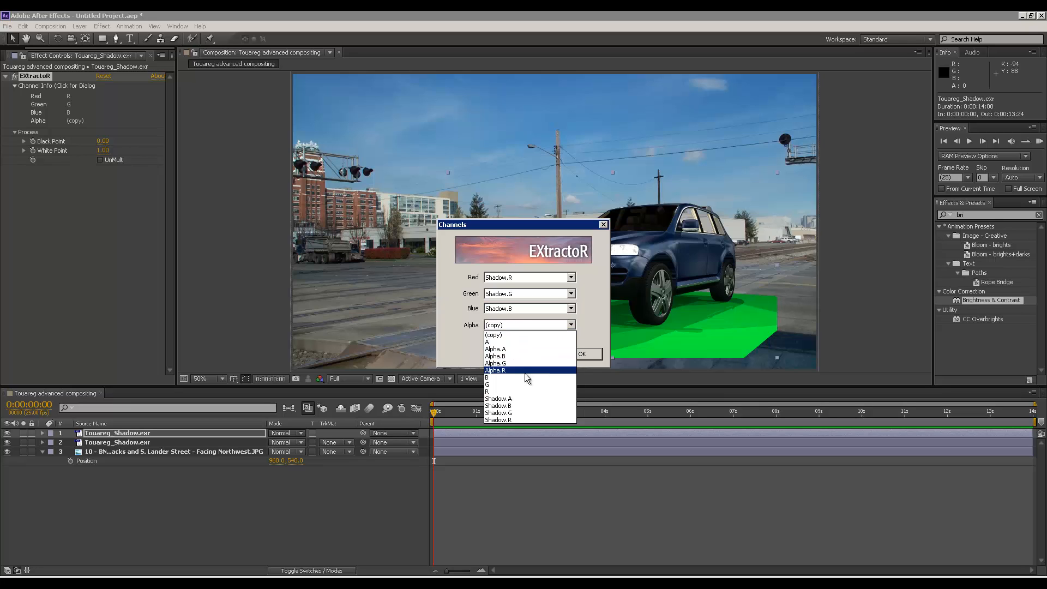
{"action": "left_click", "coordinate": [548, 398]}
{"action": "left_click", "coordinate": [593, 357]}
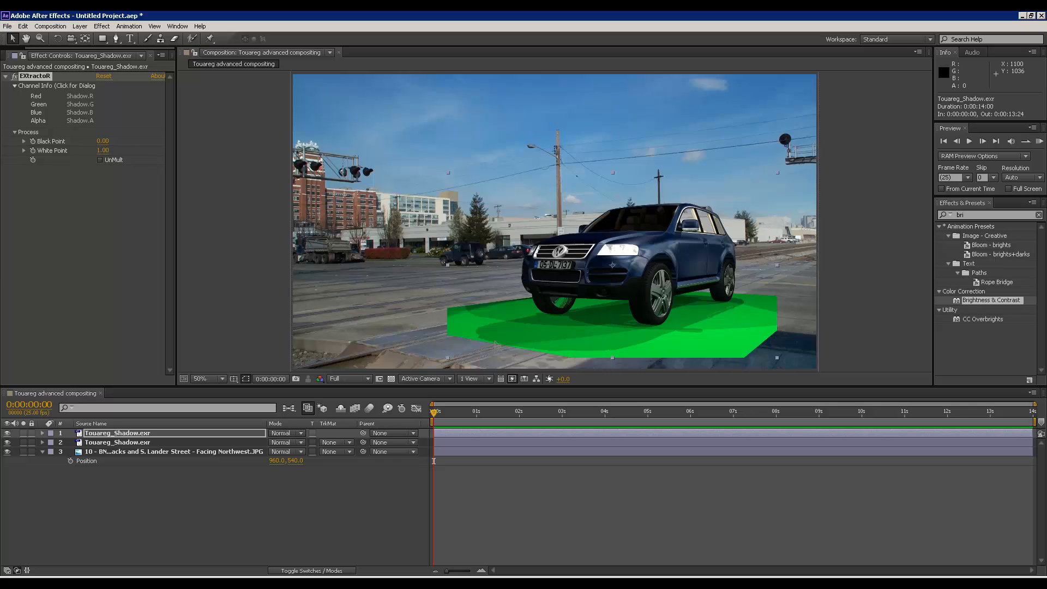
{"action": "left_click", "coordinate": [48, 219]}
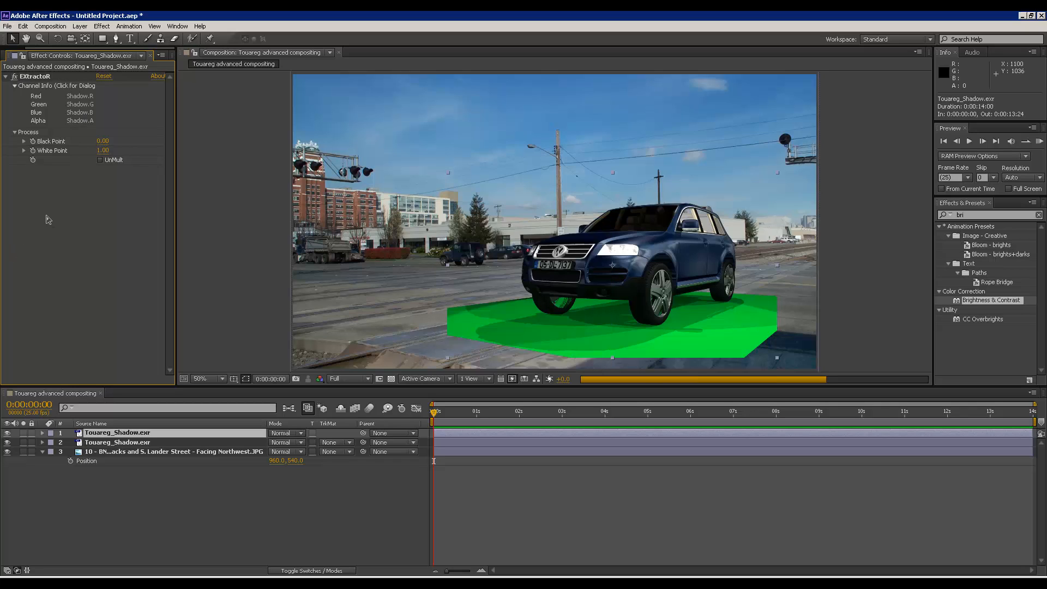
{"action": "left_click", "coordinate": [5, 76]}
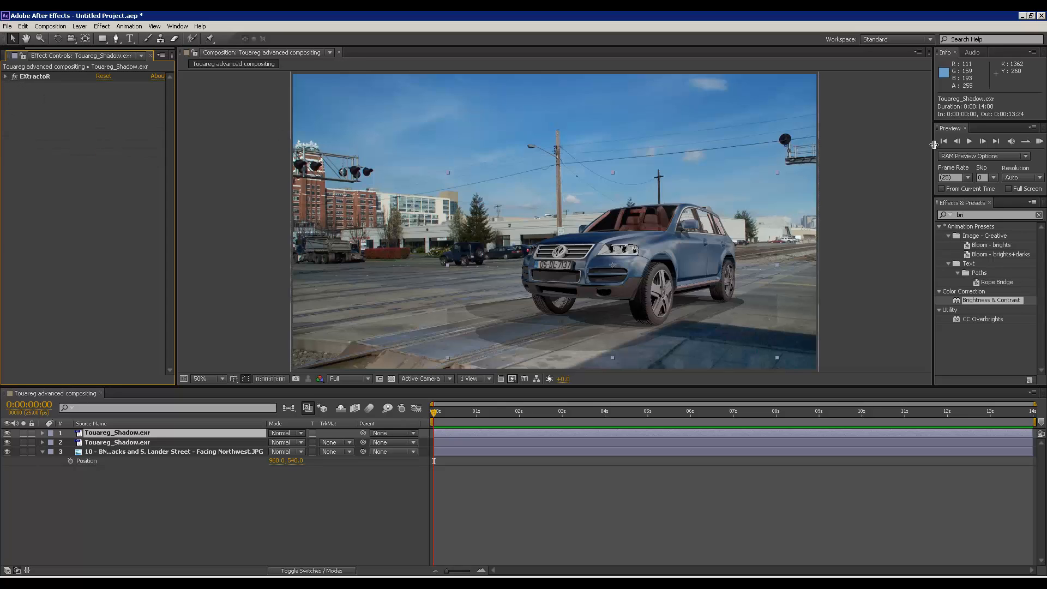
- Find the Simple Choker matte effect and apply it to the upper Touareg_Shadow.exr layer
{"action": "left_click", "coordinate": [1039, 215]}
{"action": "left_click", "coordinate": [965, 214]}
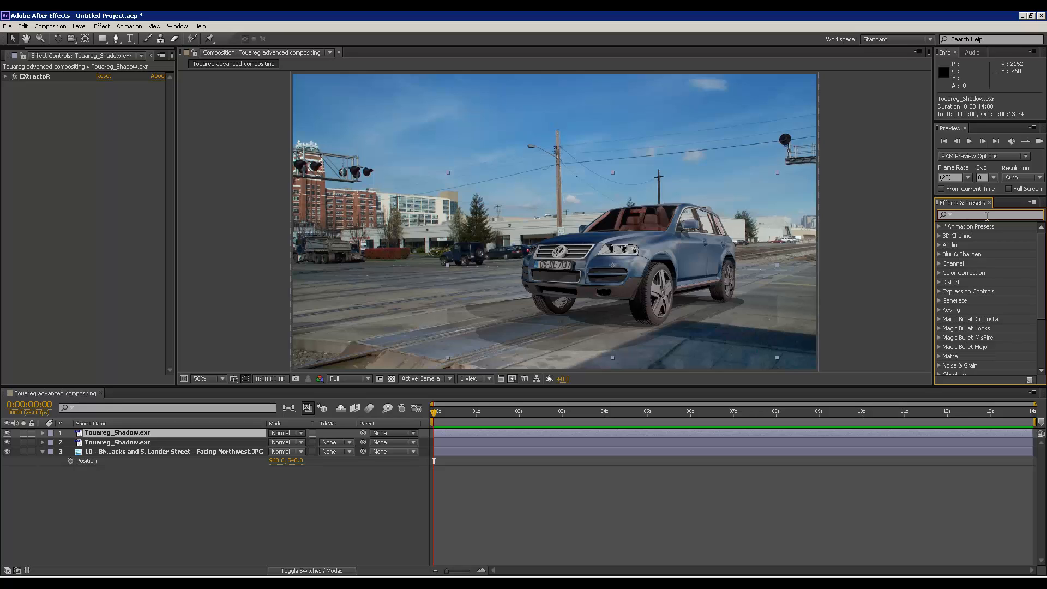
{"action": "left_click", "coordinate": [977, 216]}
{"action": "type", "text": "simple"}
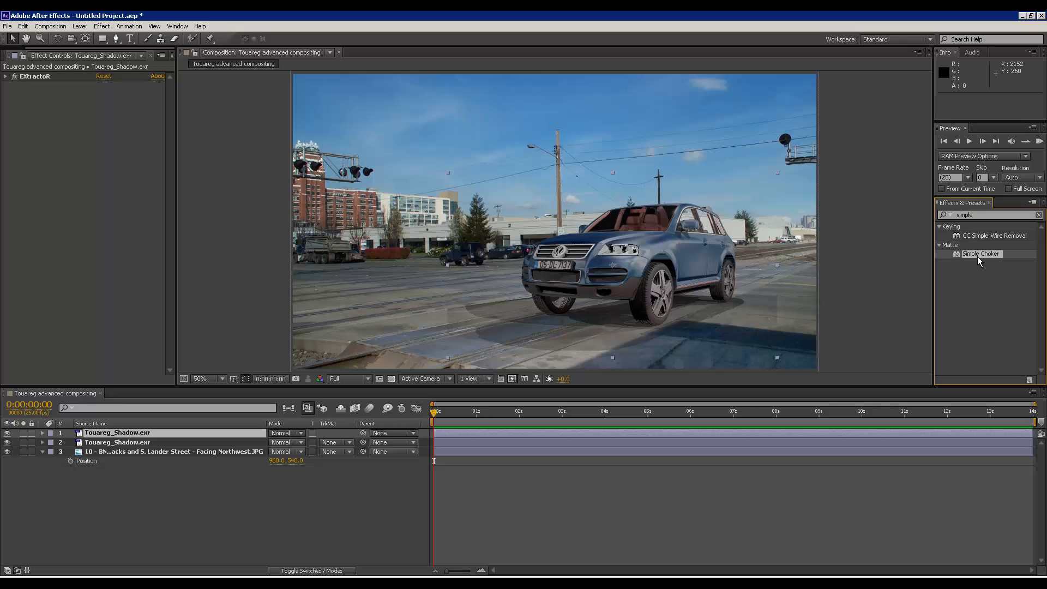
{"action": "double_click", "coordinate": [978, 254]}
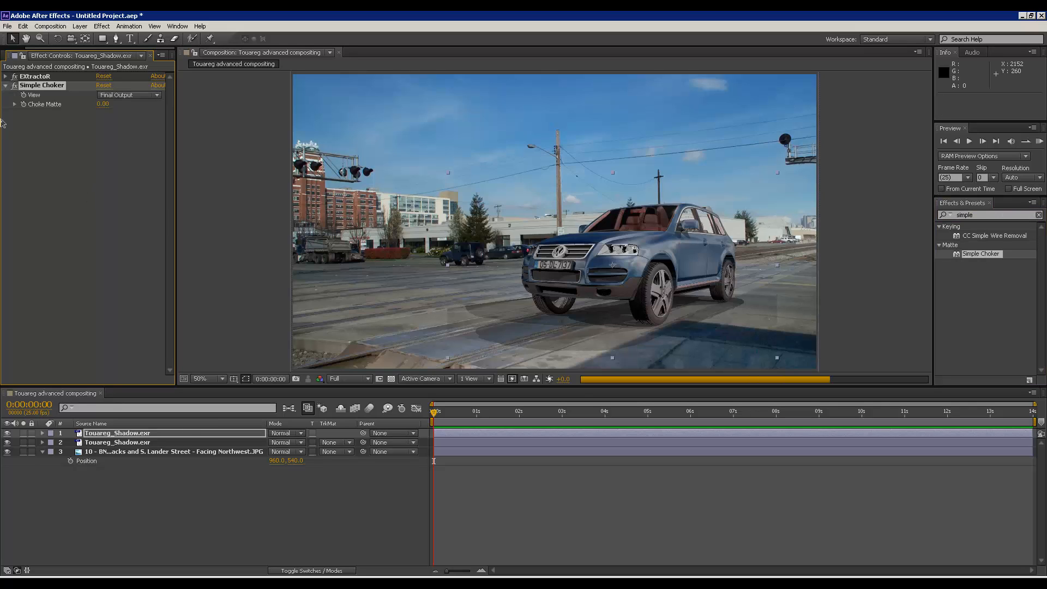
- Set Simple Choker's Choke Matte to -0.71 and collapse the effect's settings
{"action": "left_click", "coordinate": [102, 107]}
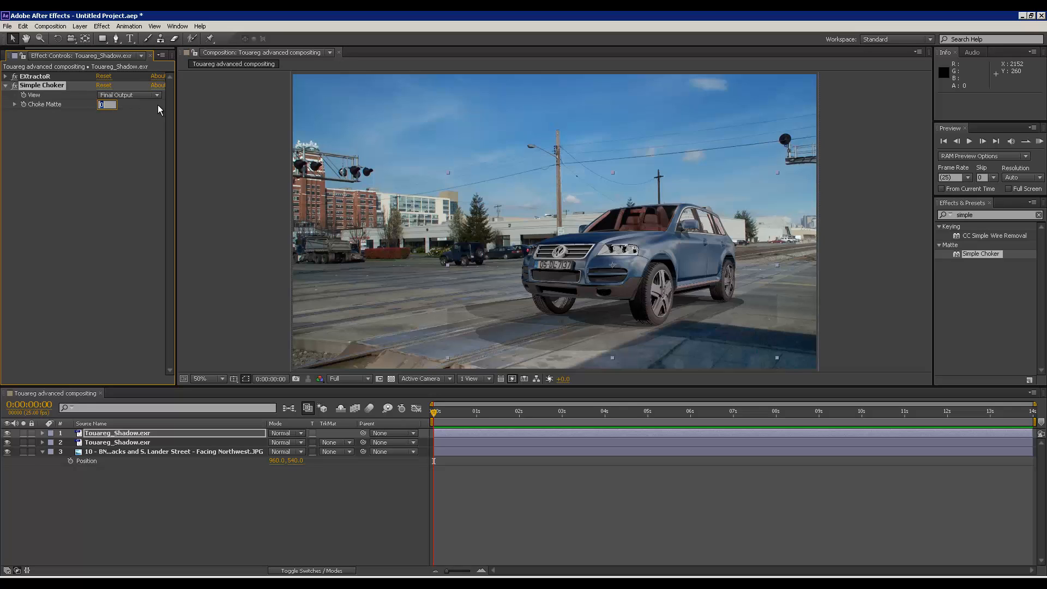
{"action": "type", "text": "-.71"}
{"action": "key", "text": "Return"}
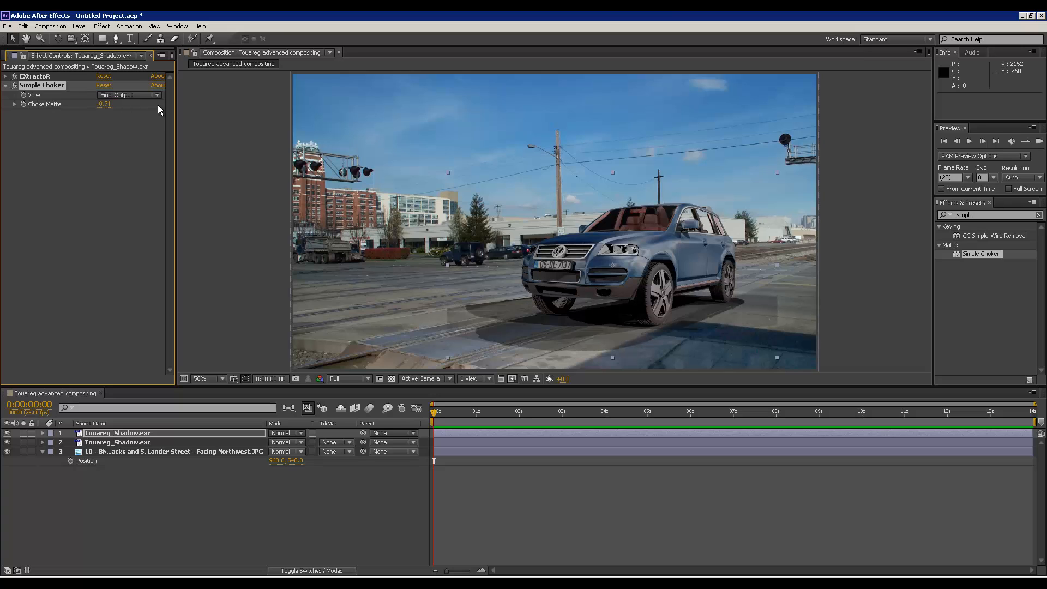
{"action": "left_click", "coordinate": [105, 122]}
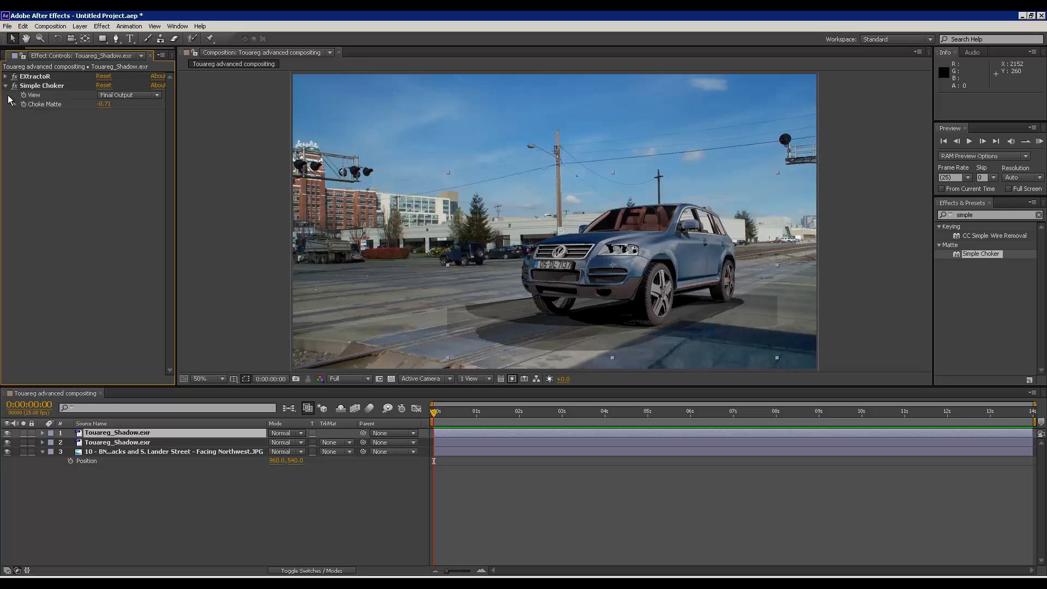
{"action": "left_click", "coordinate": [5, 86]}
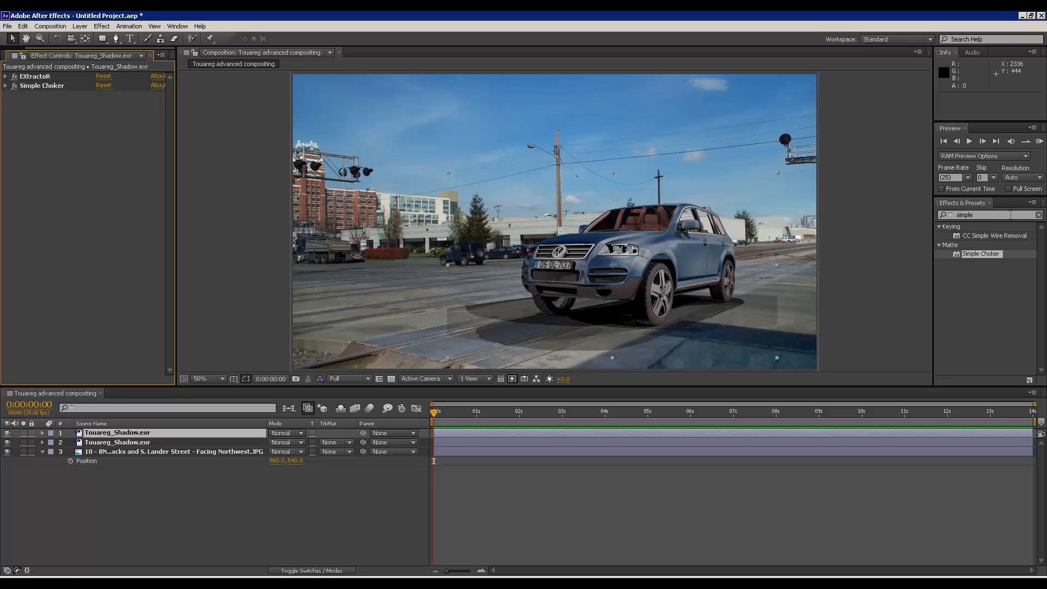
- Find the Matte Choker effect and apply it to the upper Touareg_Shadow.exr layer
{"action": "left_click", "coordinate": [1038, 215]}
{"action": "left_click", "coordinate": [1010, 216]}
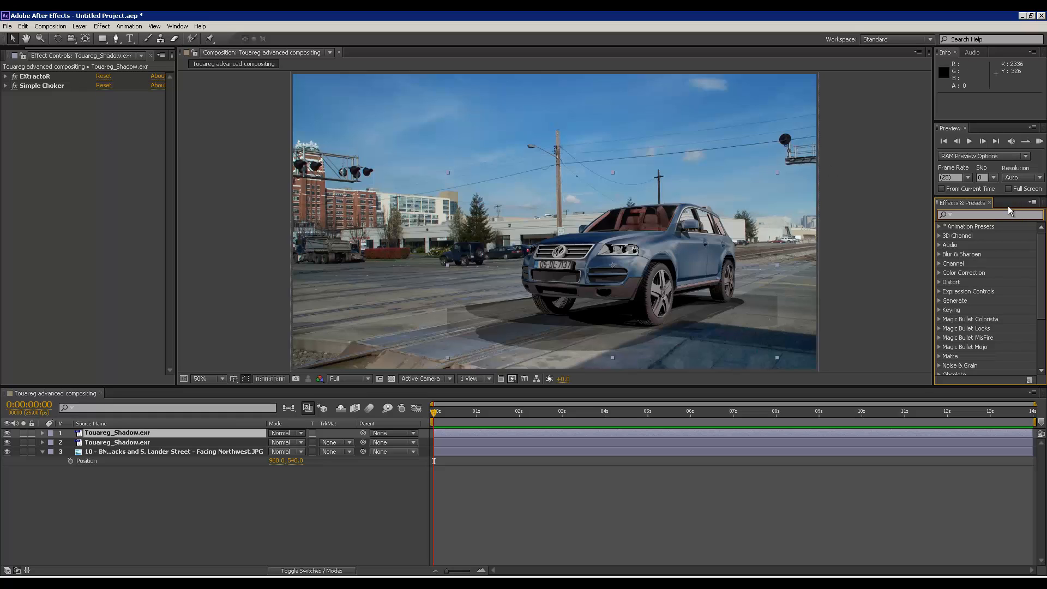
{"action": "type", "text": "matte"}
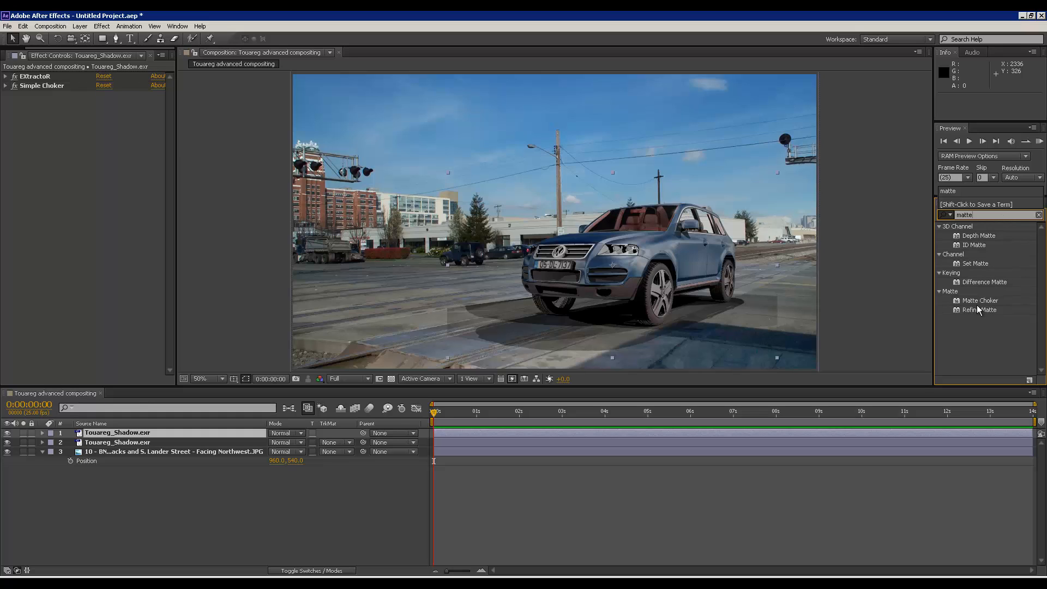
{"action": "double_click", "coordinate": [974, 301]}
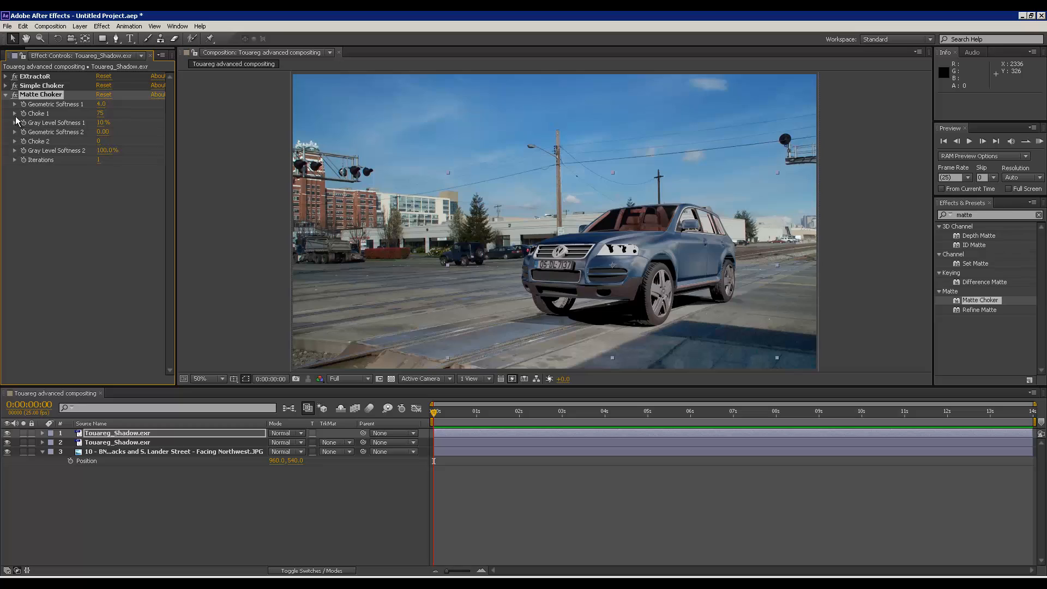
- Set Matte Choker's Geometric Softness 1 to 0, Choke 1 to 64, Gray Level Softness 1 to 22% and Choke 2 to 40
{"action": "left_click", "coordinate": [100, 105]}
{"action": "type", "text": "0"}
{"action": "key", "text": "Return"}
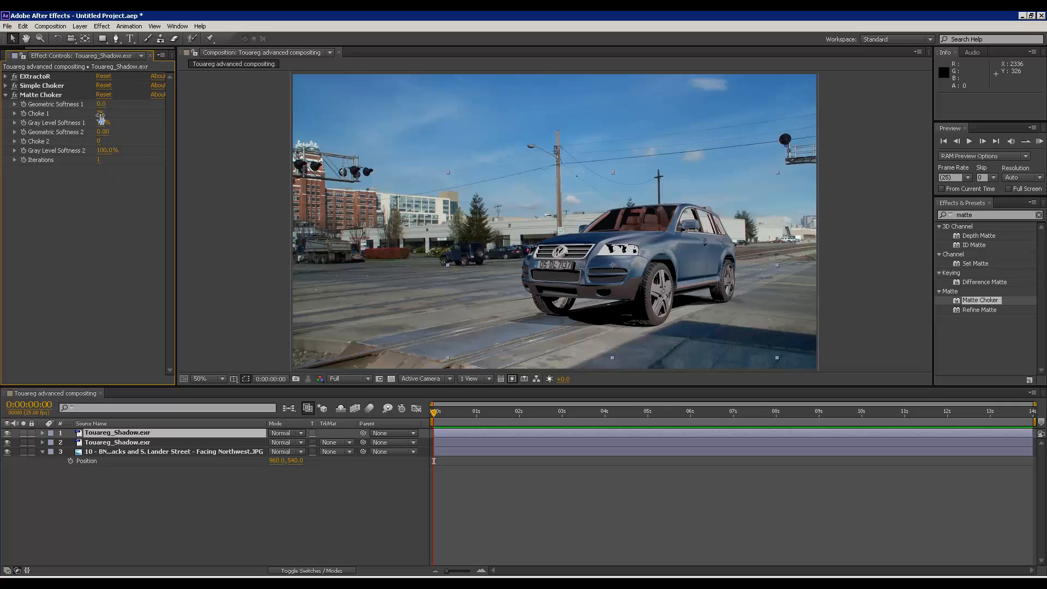
{"action": "left_click", "coordinate": [101, 114]}
{"action": "type", "text": "64"}
{"action": "key", "text": "Tab"}
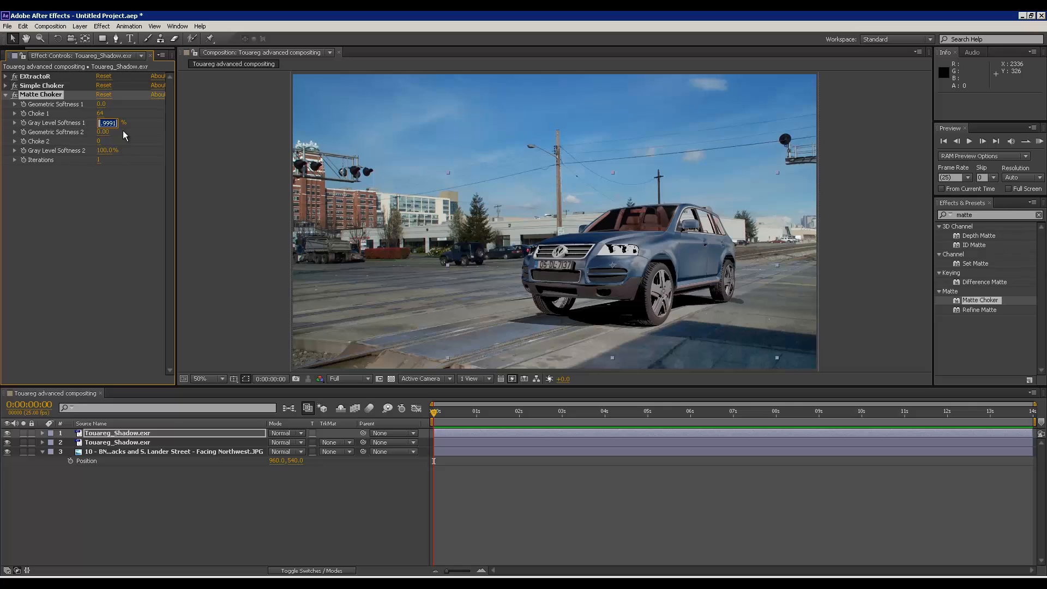
{"action": "key", "text": "Tab"}
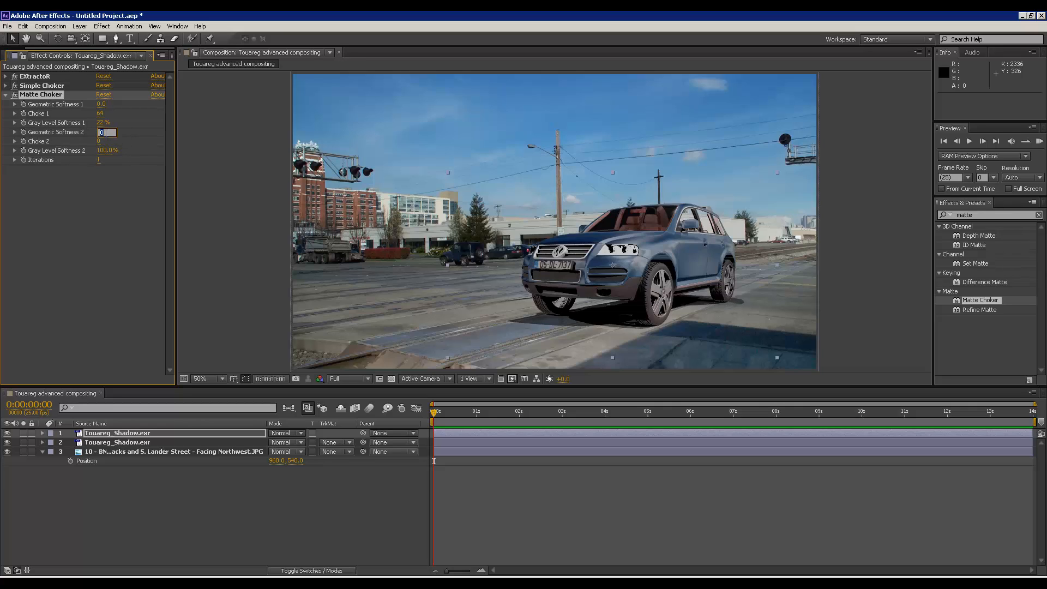
{"action": "key", "text": "Tab"}
{"action": "type", "text": "40"}
{"action": "key", "text": "Return"}
{"action": "left_click", "coordinate": [106, 207]}
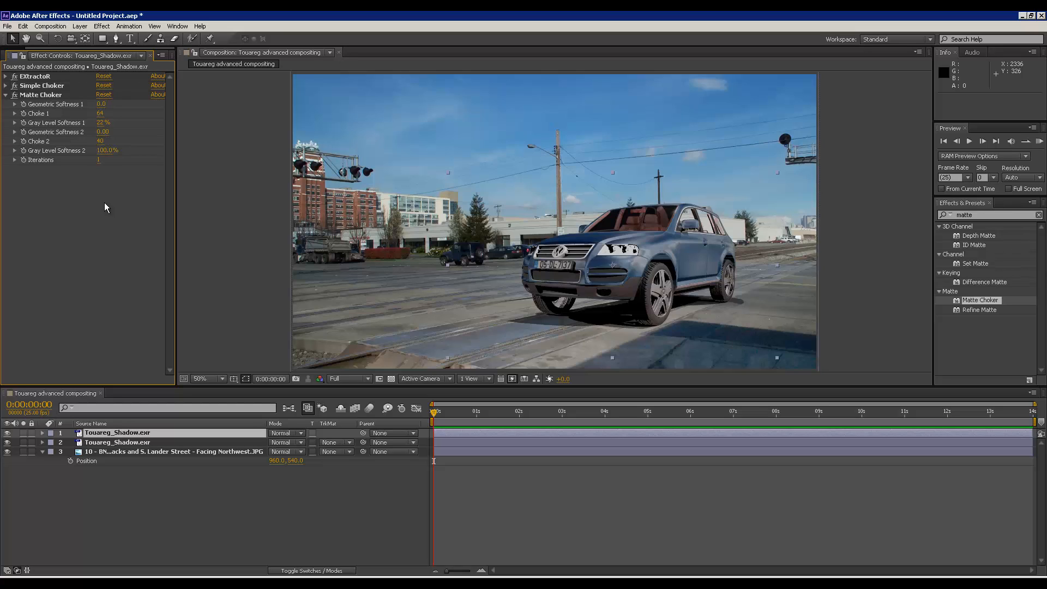
- Set Matte Choker's Gray Level Softness 2 to 6% and inspect the shadow beneath the car
{"action": "left_click", "coordinate": [105, 152]}
{"action": "type", "text": "6"}
{"action": "key", "text": "Return"}
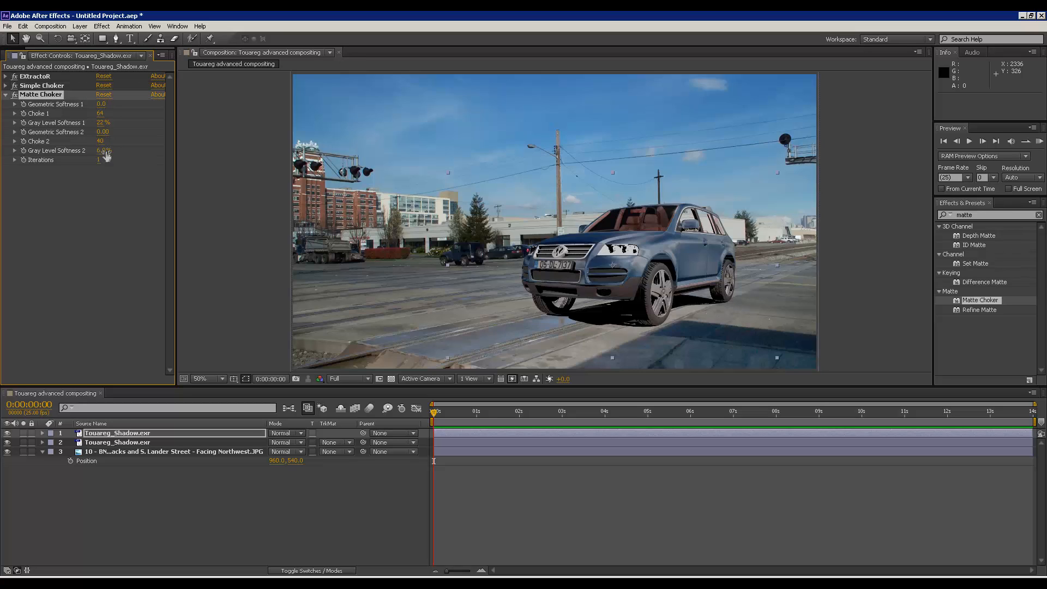
{"action": "left_click", "coordinate": [92, 194]}
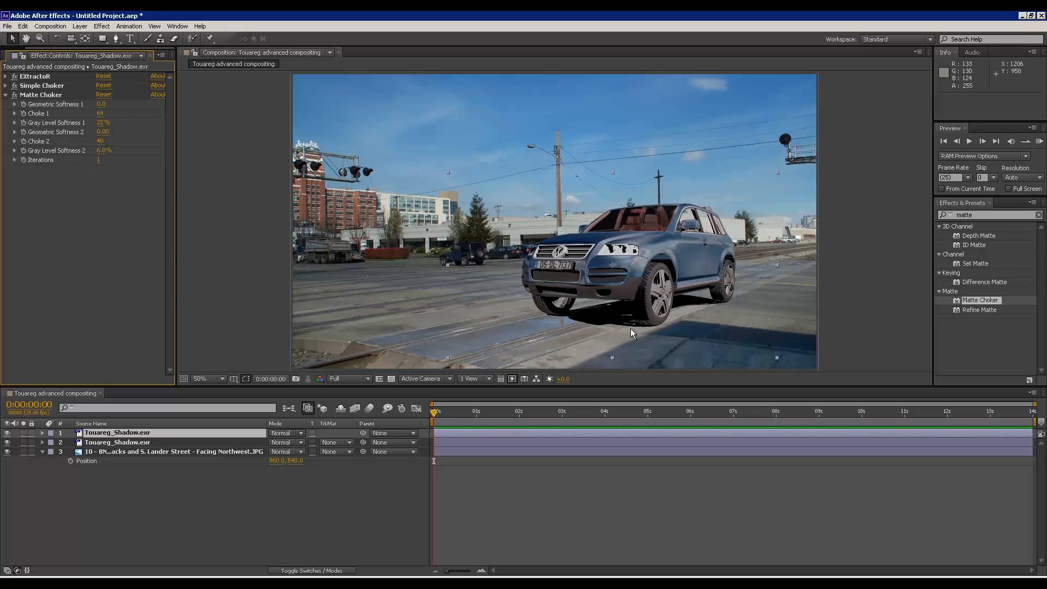
{"action": "key", "text": "period"}
{"action": "key", "text": "h"}
{"action": "left_click_drag", "start_coordinate": [729, 320], "coordinate": [576, 241]}
{"action": "key", "text": "comma"}
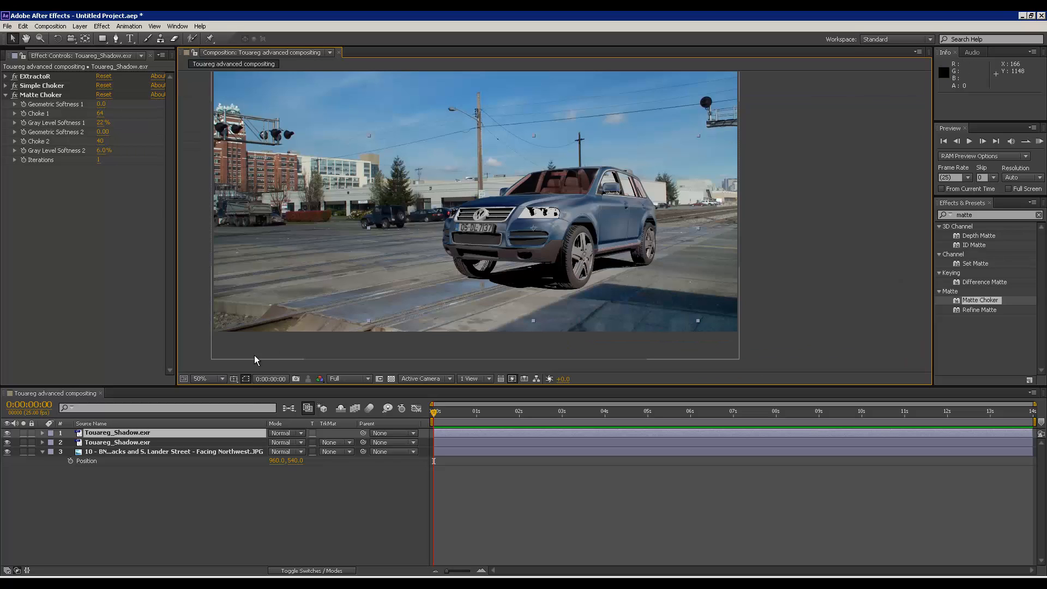
{"action": "left_click", "coordinate": [220, 383]}
{"action": "left_click", "coordinate": [212, 389]}
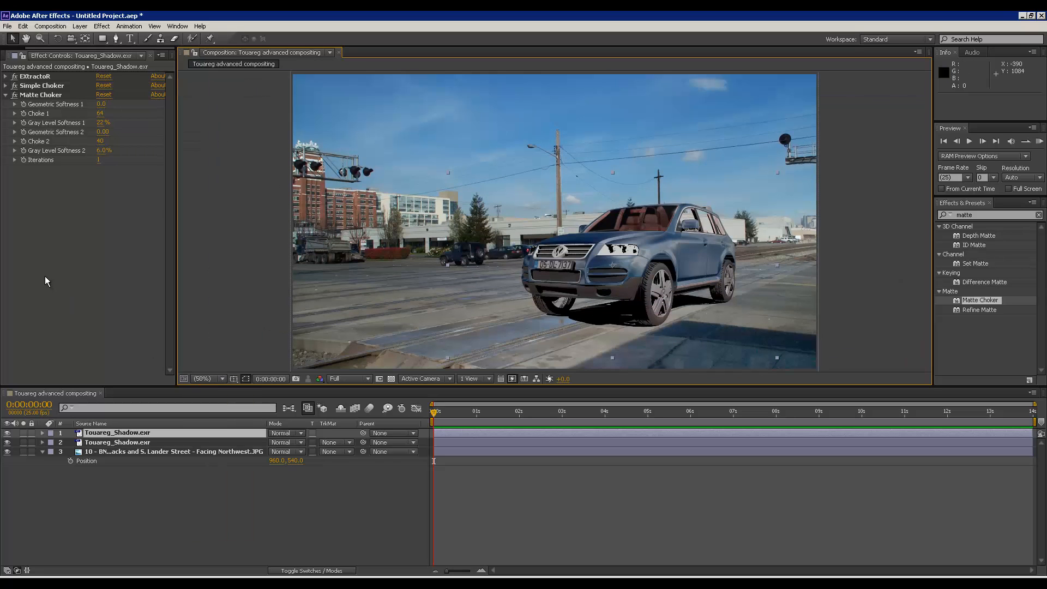
- Find the Gaussian Blur effect and apply it to the upper Touareg_Shadow.exr layer
{"action": "left_click", "coordinate": [1038, 215]}
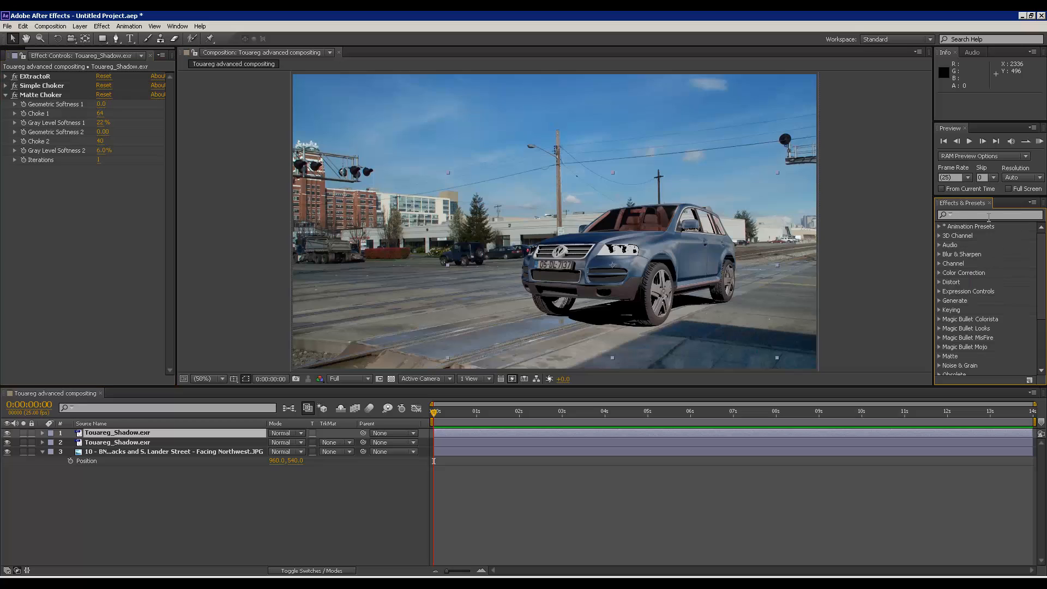
{"action": "left_click", "coordinate": [984, 215]}
{"action": "type", "text": "gaus"}
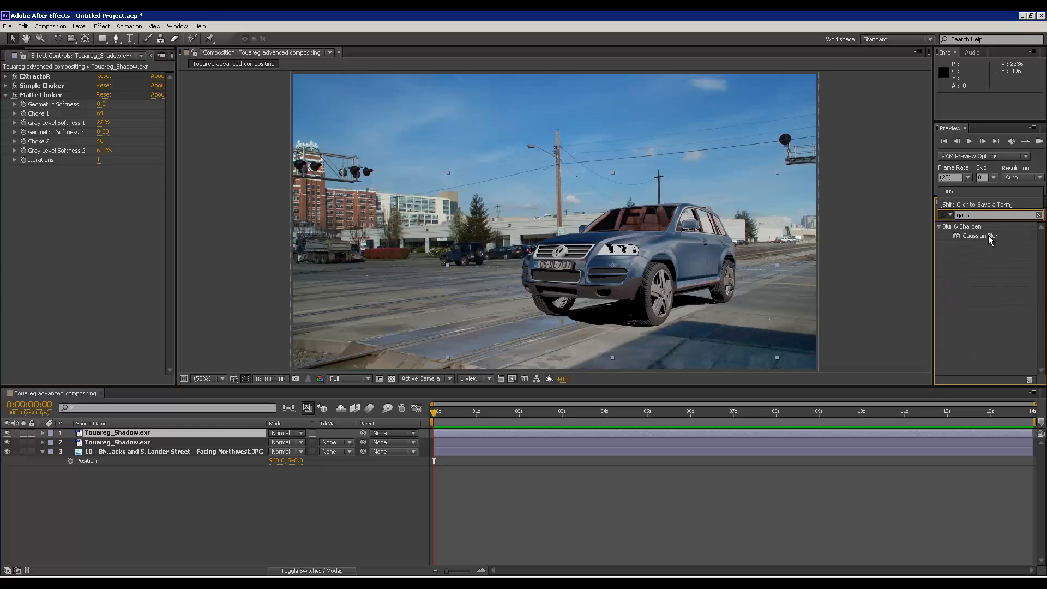
{"action": "left_click_drag", "start_coordinate": [990, 239], "coordinate": [175, 191]}
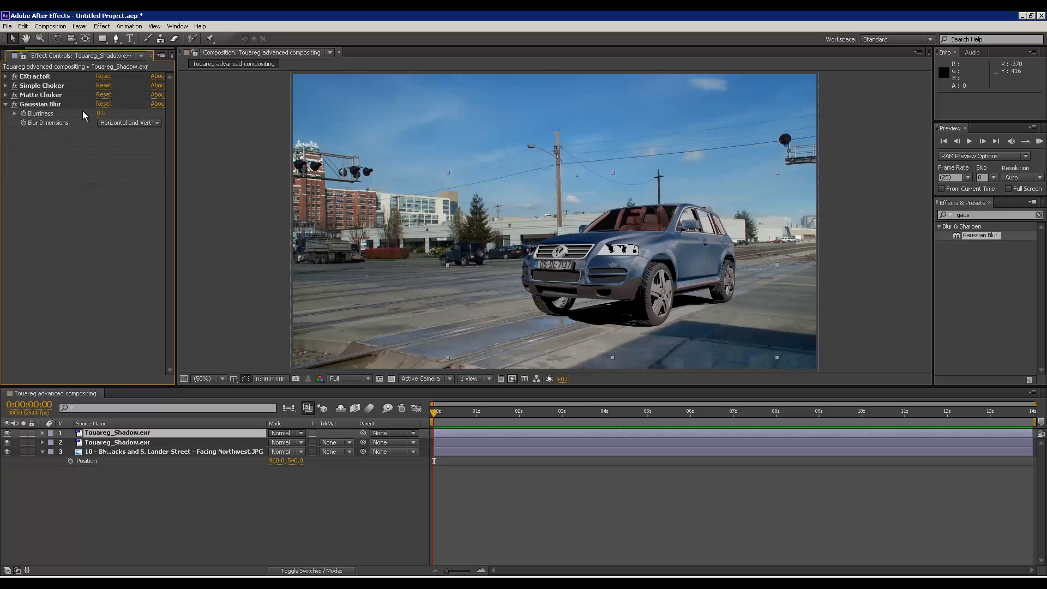
- Set Gaussian Blur's Blurriness to 3.8 and collapse the effect's settings
{"action": "left_click", "coordinate": [101, 113]}
{"action": "type", "text": "3.8"}
{"action": "key", "text": "Return"}
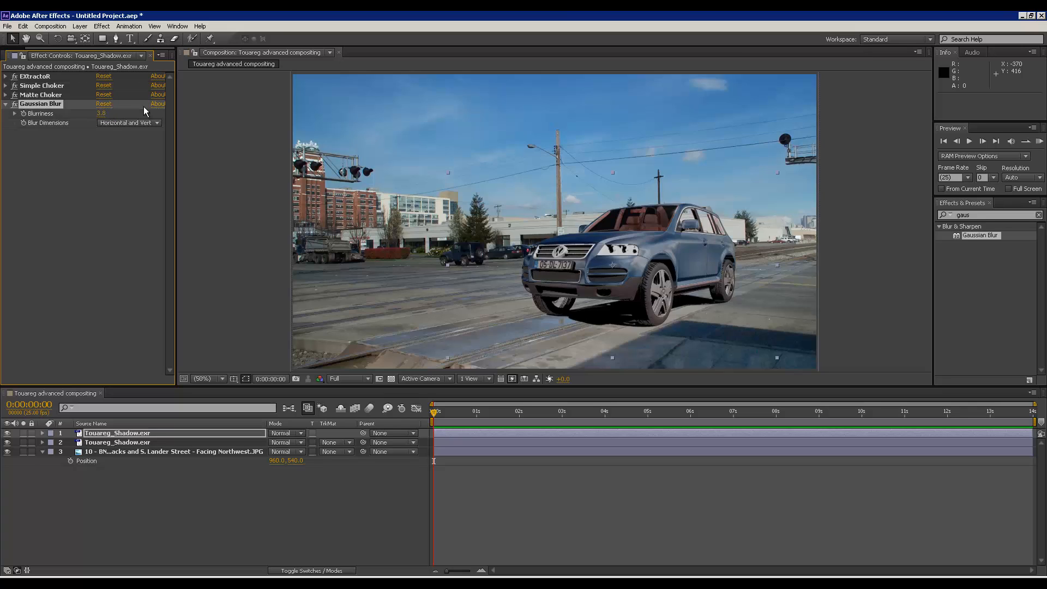
{"action": "left_click", "coordinate": [60, 150]}
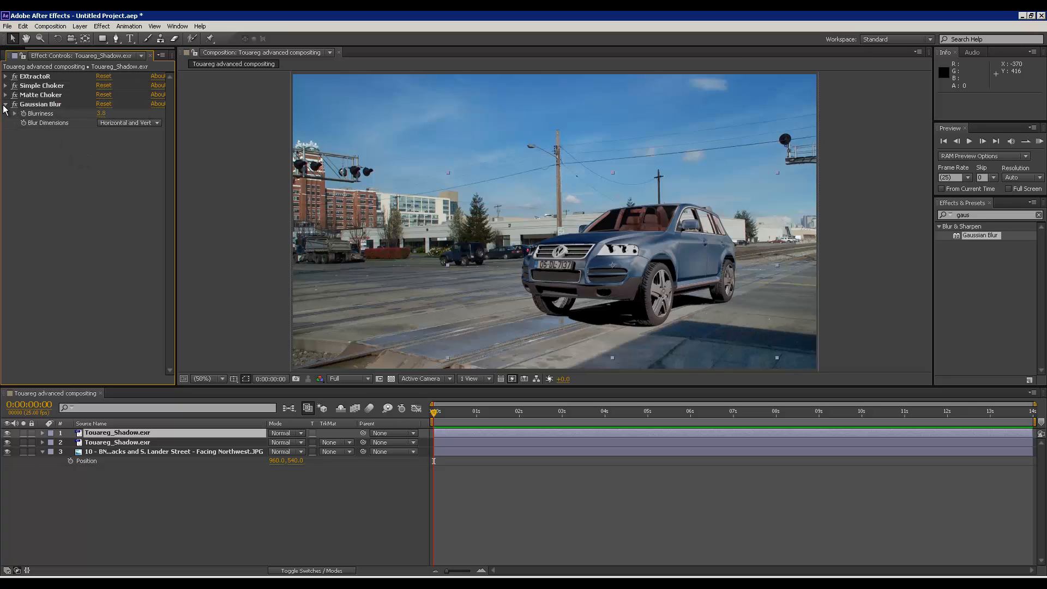
{"action": "left_click", "coordinate": [6, 104]}
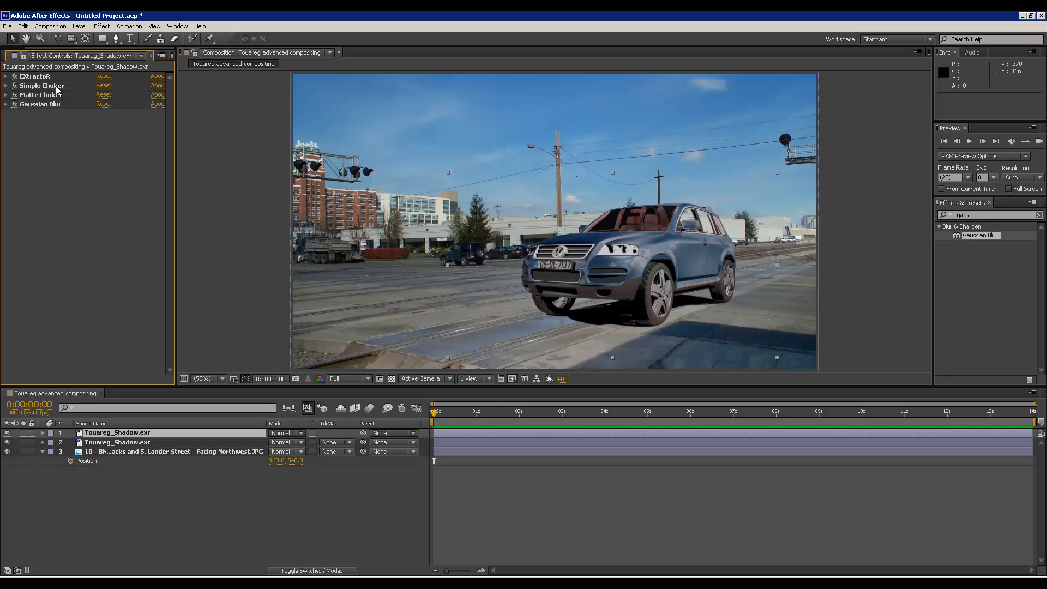
- Add the Touareg_2.exr footage to the composition as the layer above both Touareg_Shadow.exr layers
{"action": "left_click_drag", "start_coordinate": [40, 47], "coordinate": [12, 50]}
{"action": "left_click", "coordinate": [13, 54]}
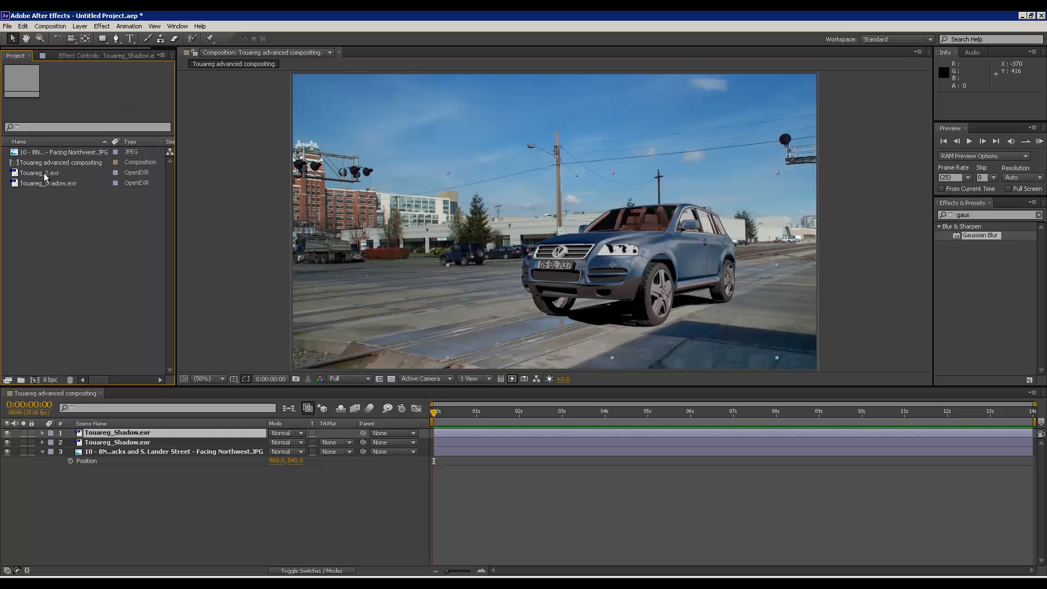
{"action": "left_click_drag", "start_coordinate": [46, 176], "coordinate": [139, 437]}
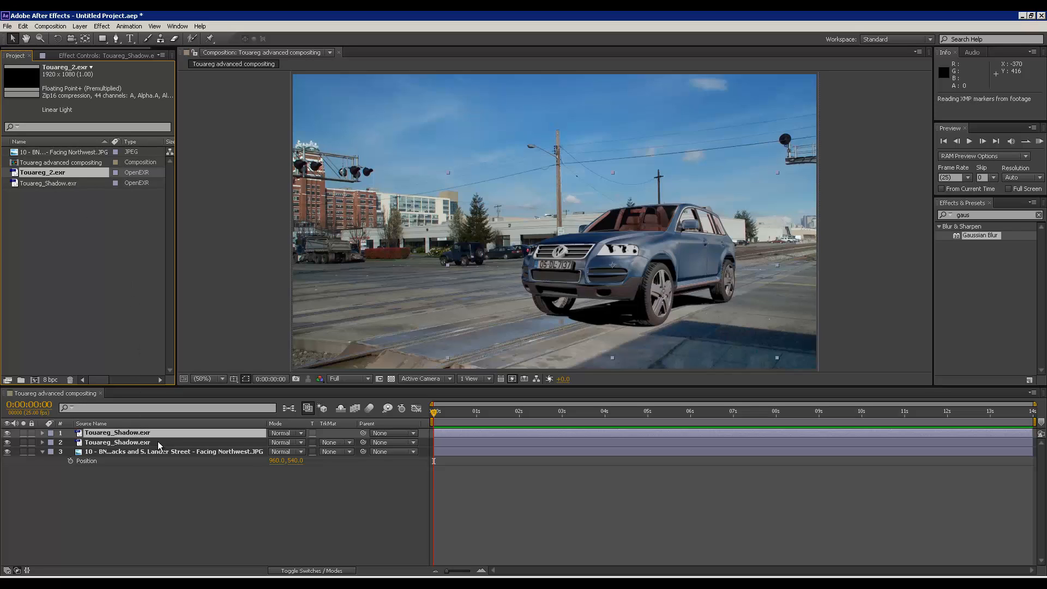
{"action": "left_click", "coordinate": [133, 485]}
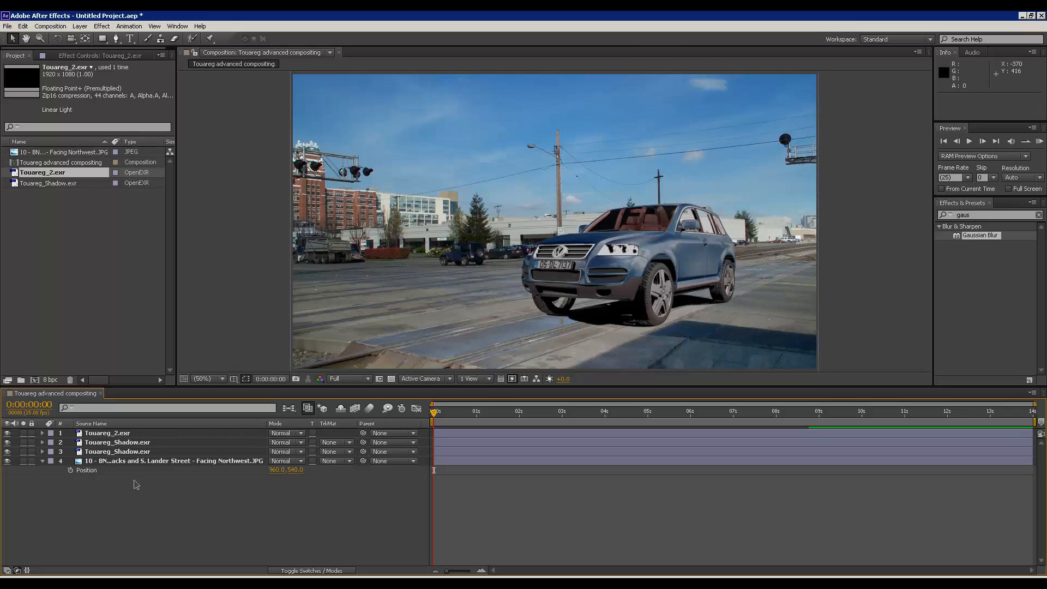
{"action": "left_click", "coordinate": [70, 55]}
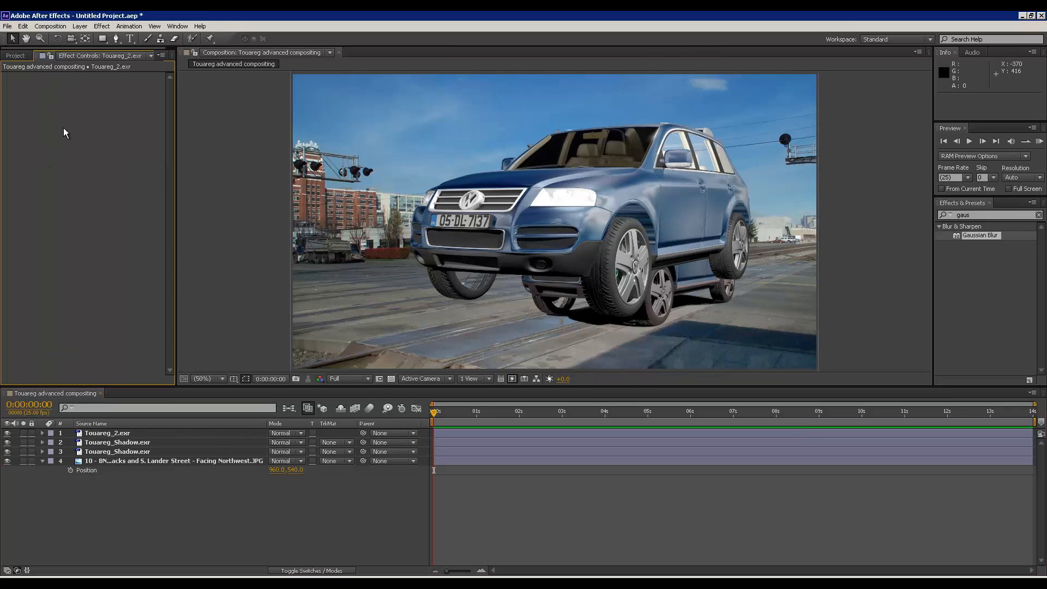
- Set the Touareg_2.exr layer's Position to 1172, 700 and its Scale to 63%
{"action": "left_click", "coordinate": [149, 433]}
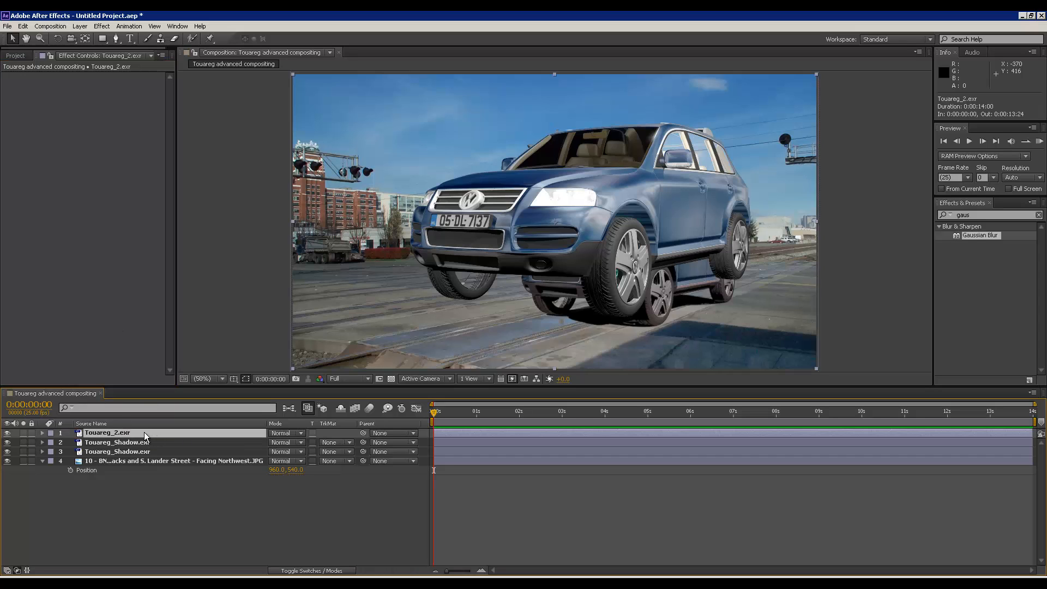
{"action": "key", "text": "s"}
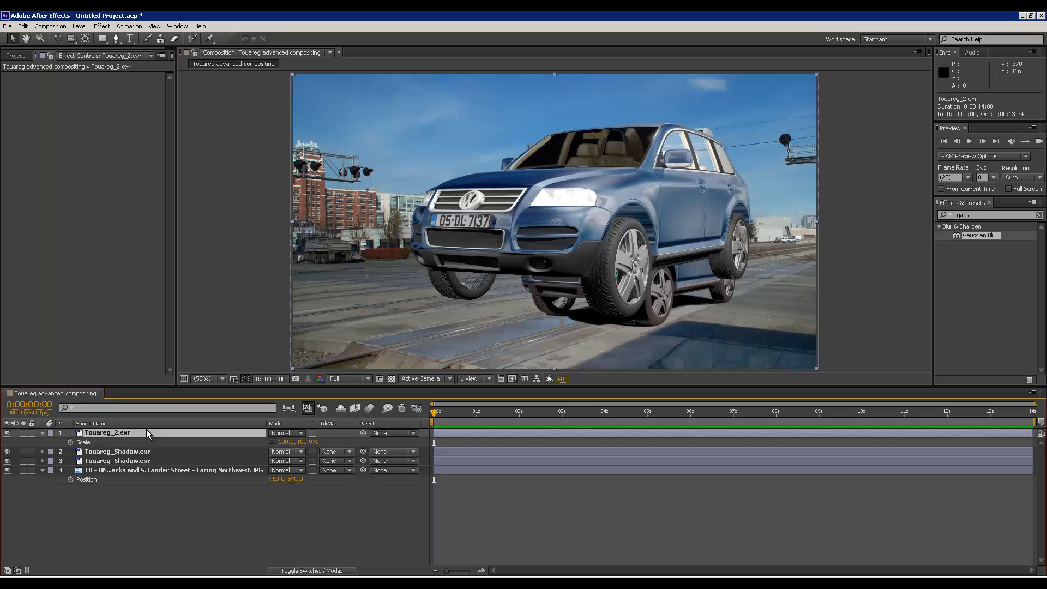
{"action": "key", "text": "shift+p"}
{"action": "left_click", "coordinate": [275, 442]}
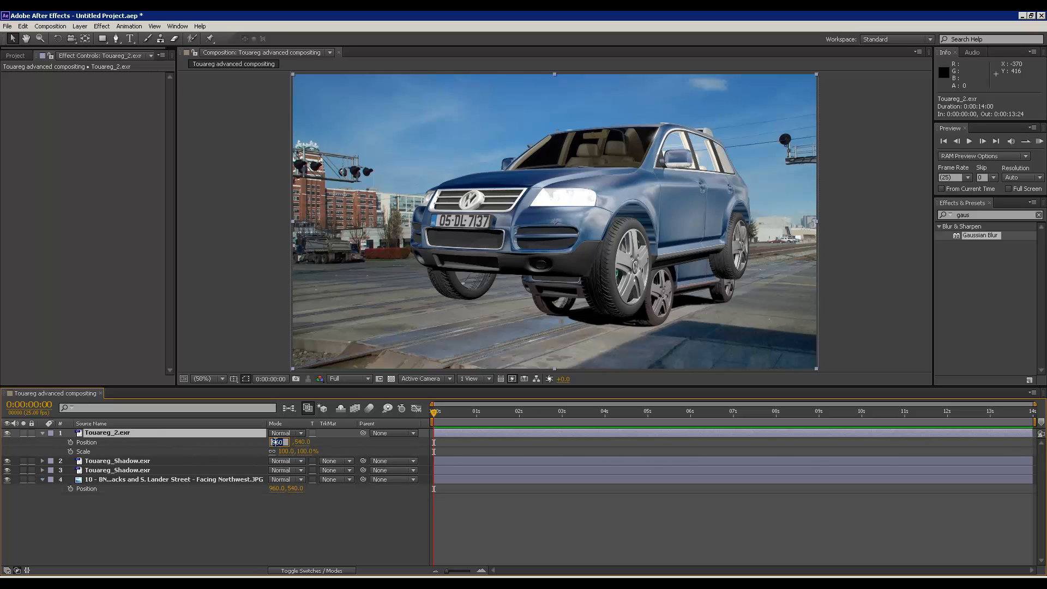
{"action": "type", "text": "1172"}
{"action": "key", "text": "Tab"}
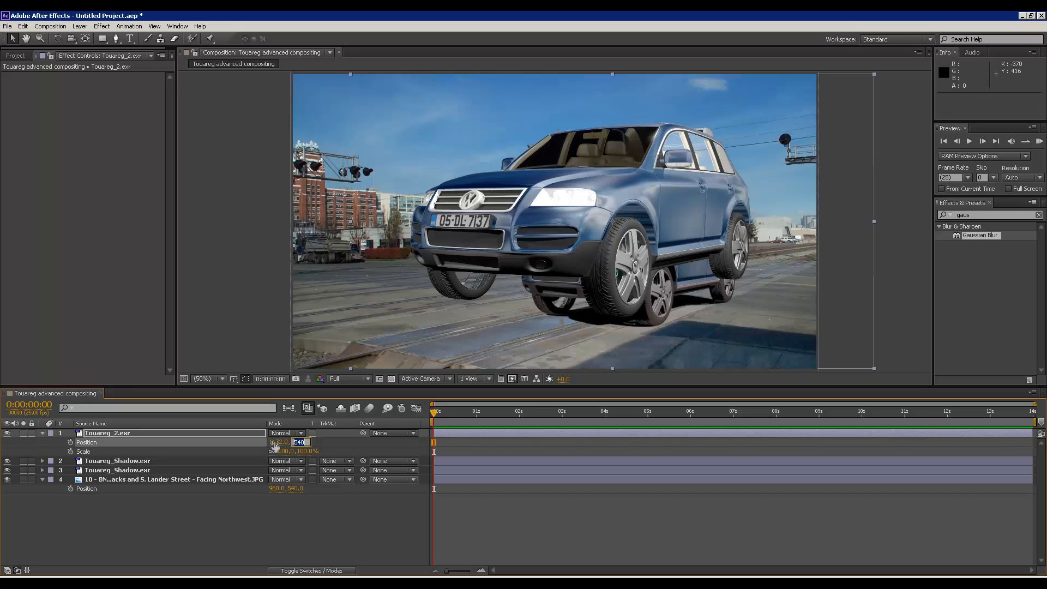
{"action": "type", "text": "700"}
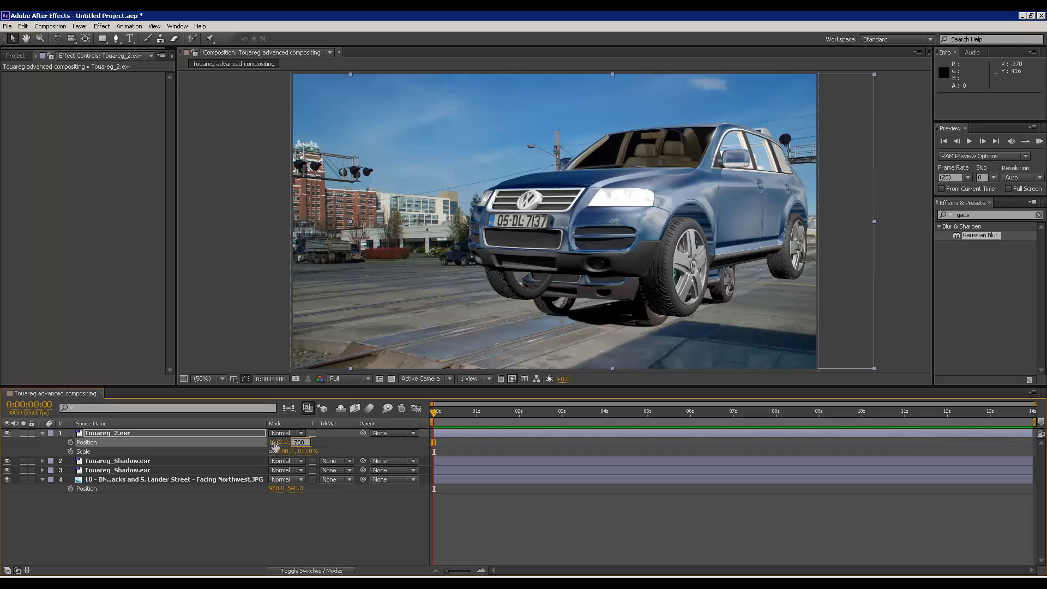
{"action": "key", "text": "Tab"}
{"action": "type", "text": "63"}
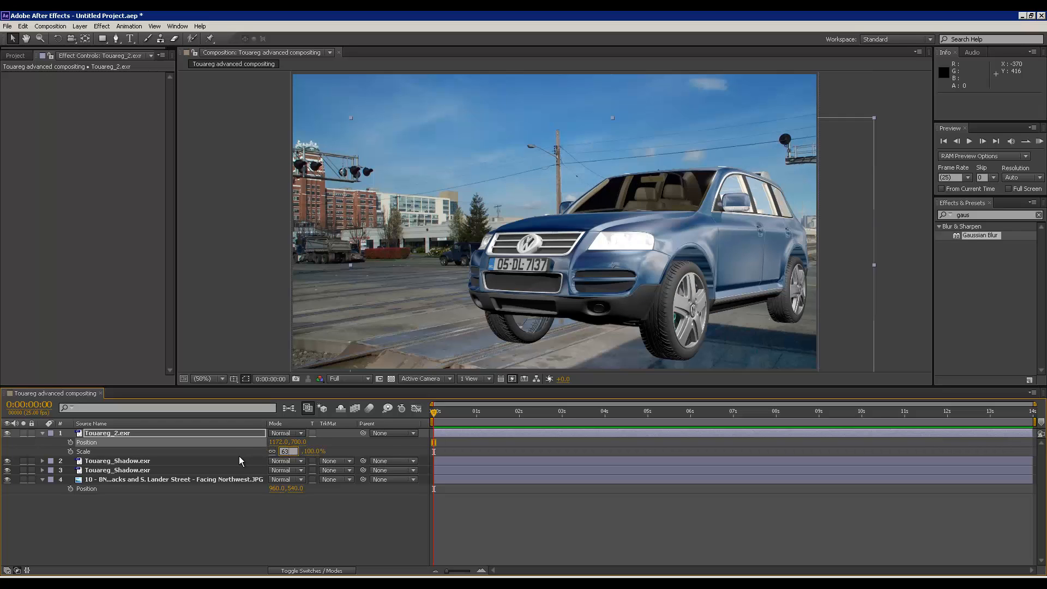
{"action": "key", "text": "Return"}
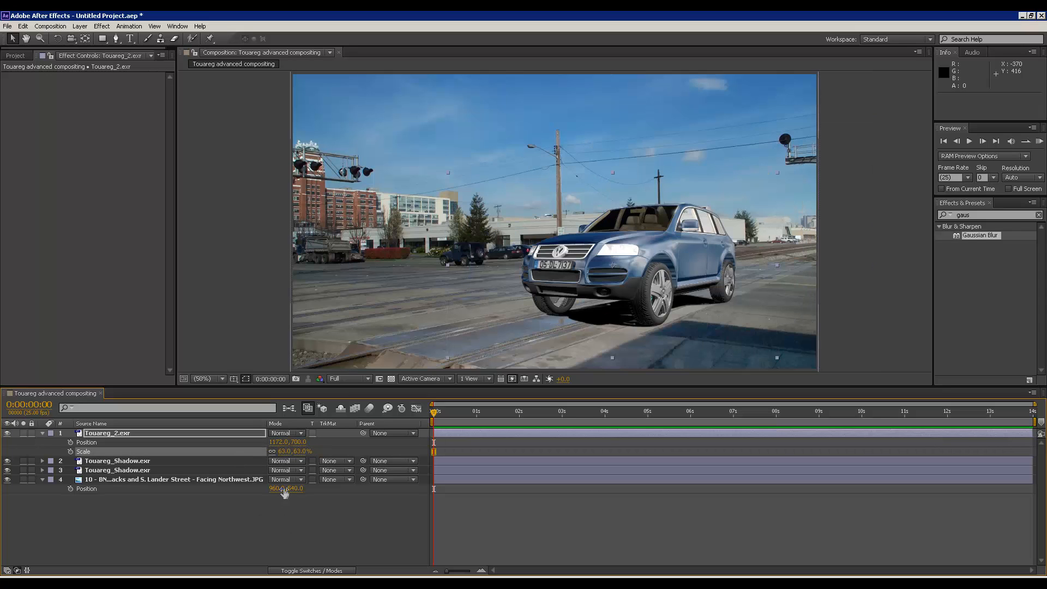
{"action": "left_click", "coordinate": [164, 544]}
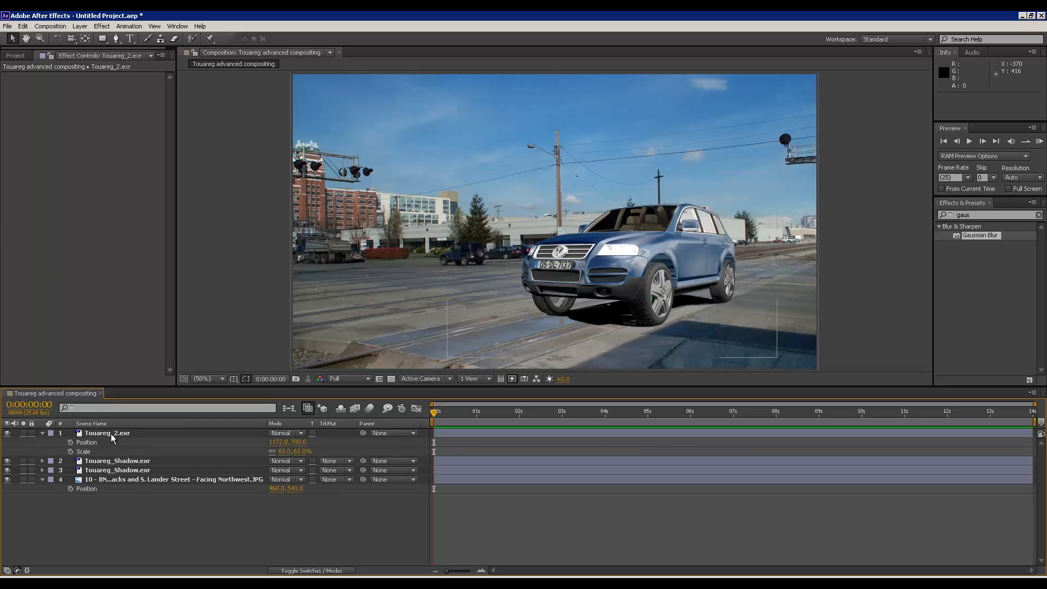
- Collapse the Touareg_2.exr layer's properties and apply the EXtractoR 3D channel effect to it
{"action": "left_click", "coordinate": [109, 435]}
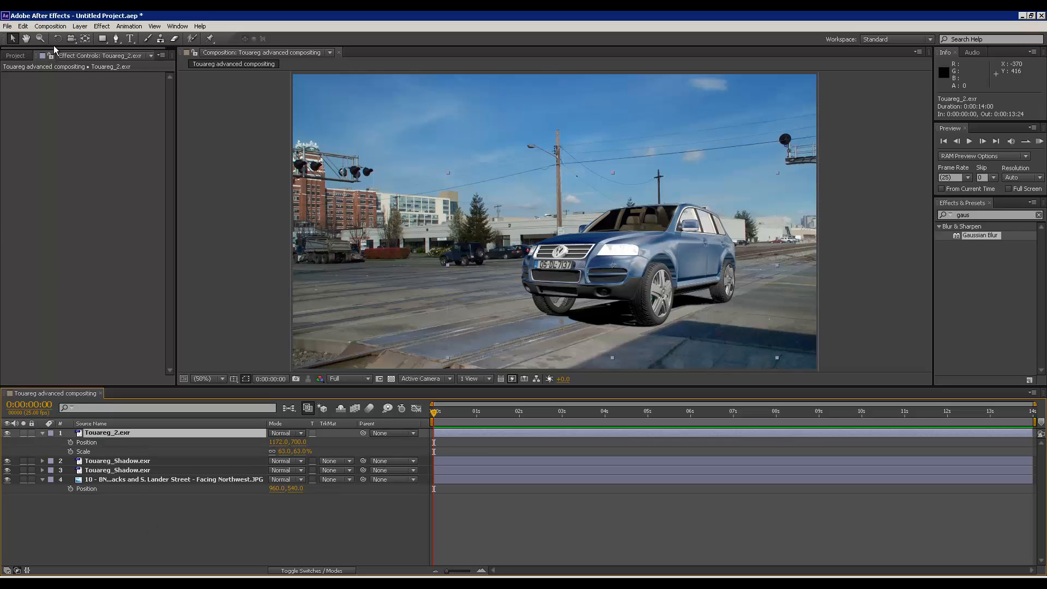
{"action": "left_click", "coordinate": [15, 55]}
{"action": "left_click", "coordinate": [42, 433]}
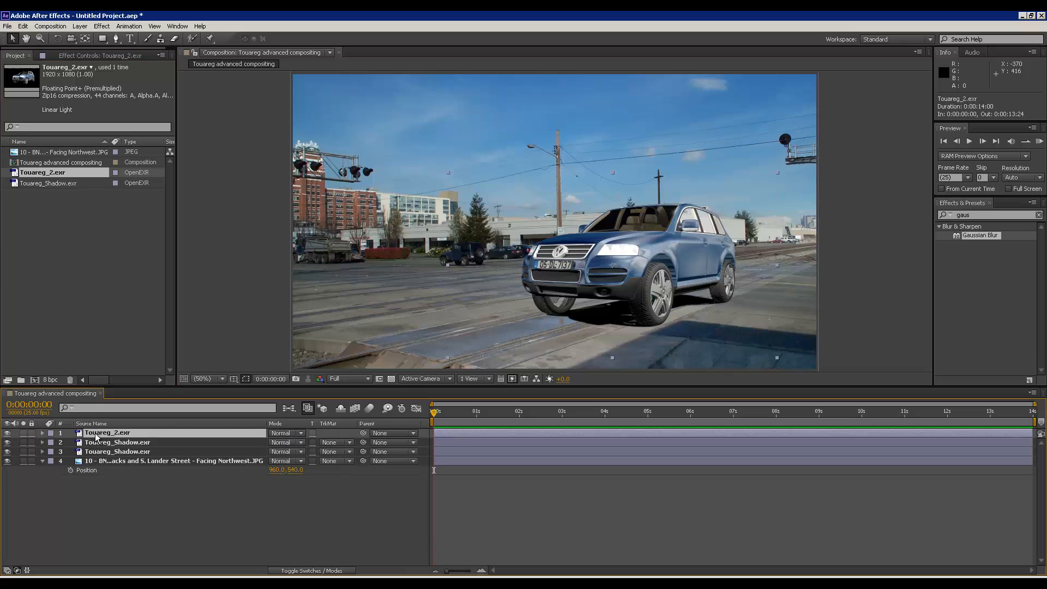
{"action": "left_click", "coordinate": [90, 56]}
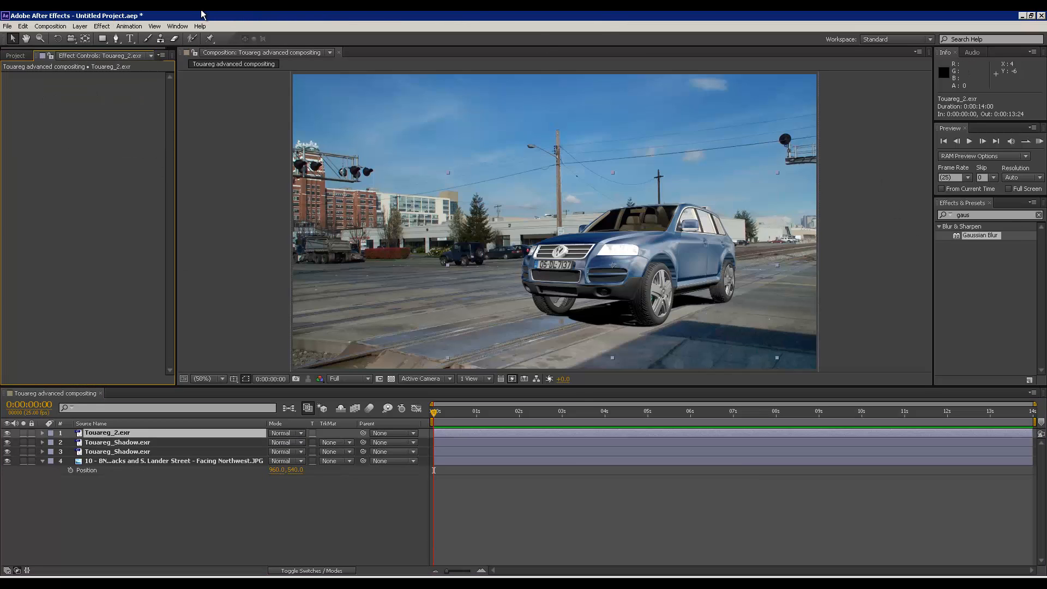
{"action": "left_click", "coordinate": [100, 30]}
{"action": "mouse_move", "coordinate": [112, 70]}
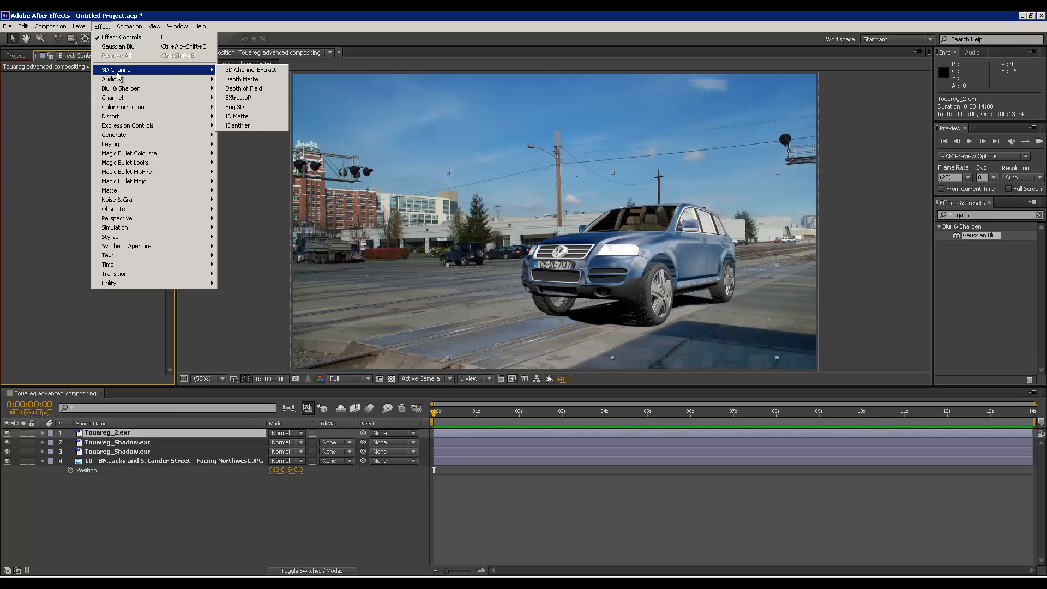
{"action": "left_click", "coordinate": [252, 99]}
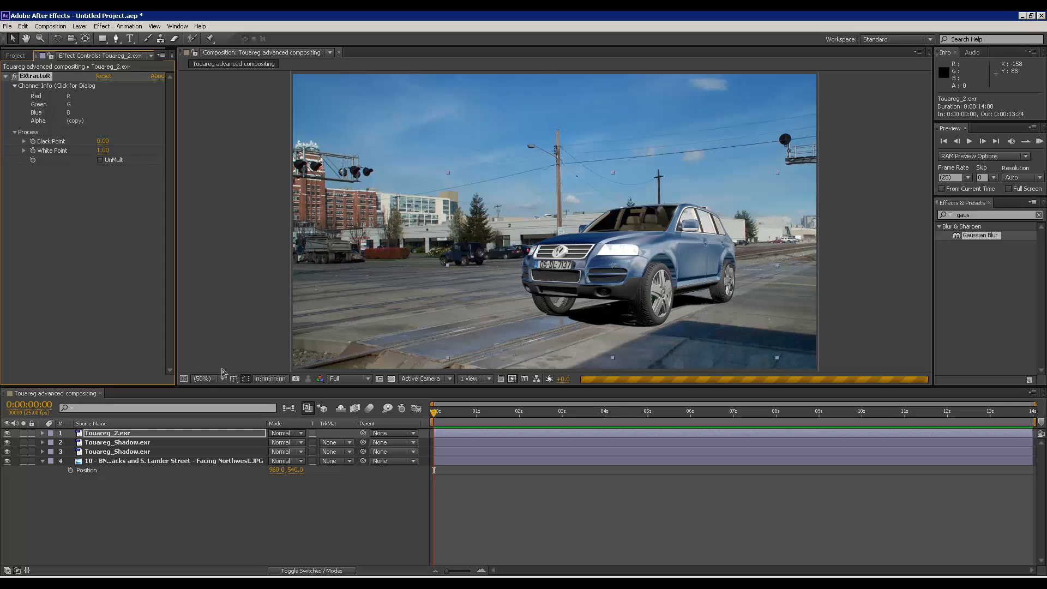
- Open EXtractoR's channel assignments for Touareg_2.exr and examine the render channels available for red
{"action": "left_click", "coordinate": [60, 94]}
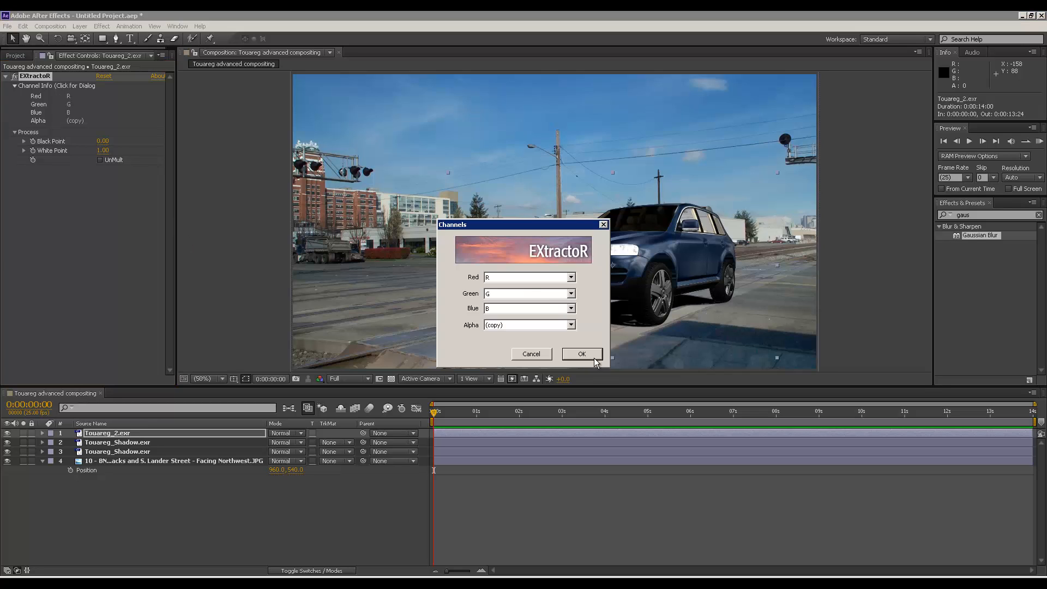
{"action": "left_click", "coordinate": [515, 279]}
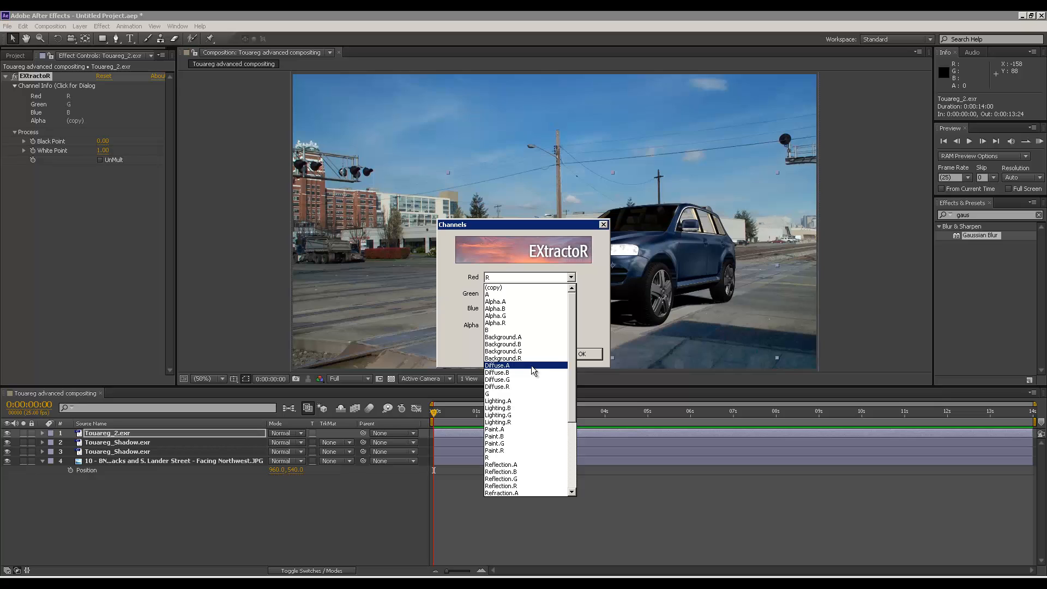
{"action": "left_click", "coordinate": [408, 212]}
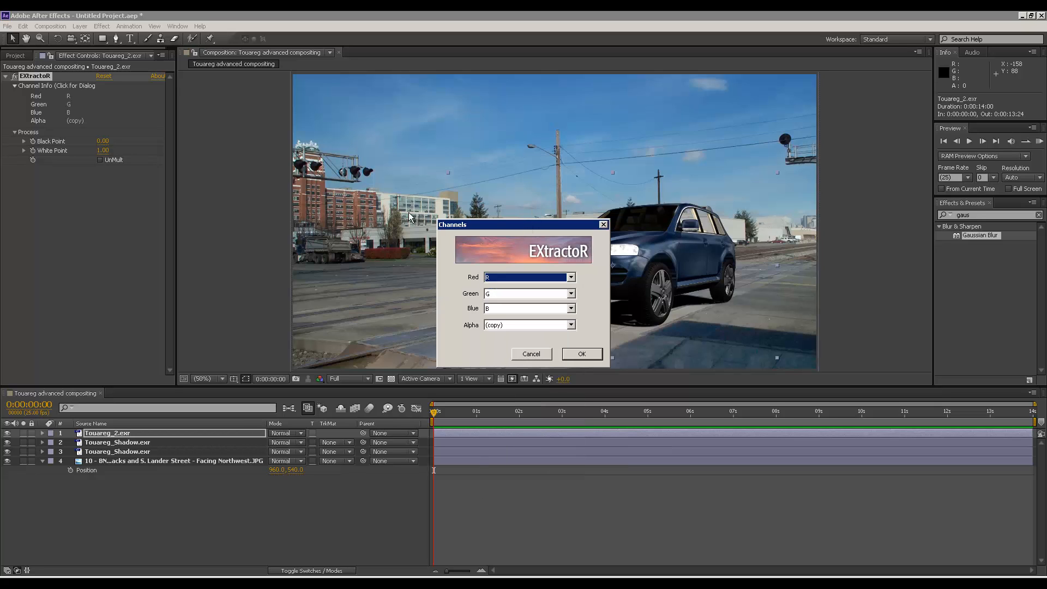
{"action": "left_click_drag", "start_coordinate": [522, 226], "coordinate": [275, 160]}
{"action": "left_click", "coordinate": [290, 215]}
{"action": "scroll", "coordinate": [286, 259], "scroll_direction": "up", "scroll_amount": 5}
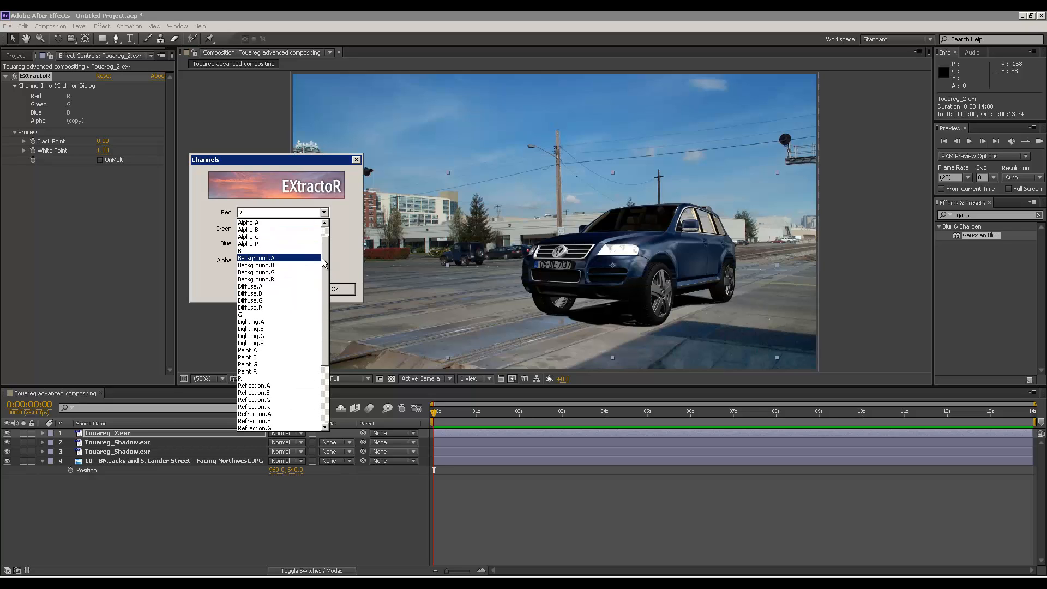
{"action": "left_click", "coordinate": [339, 234]}
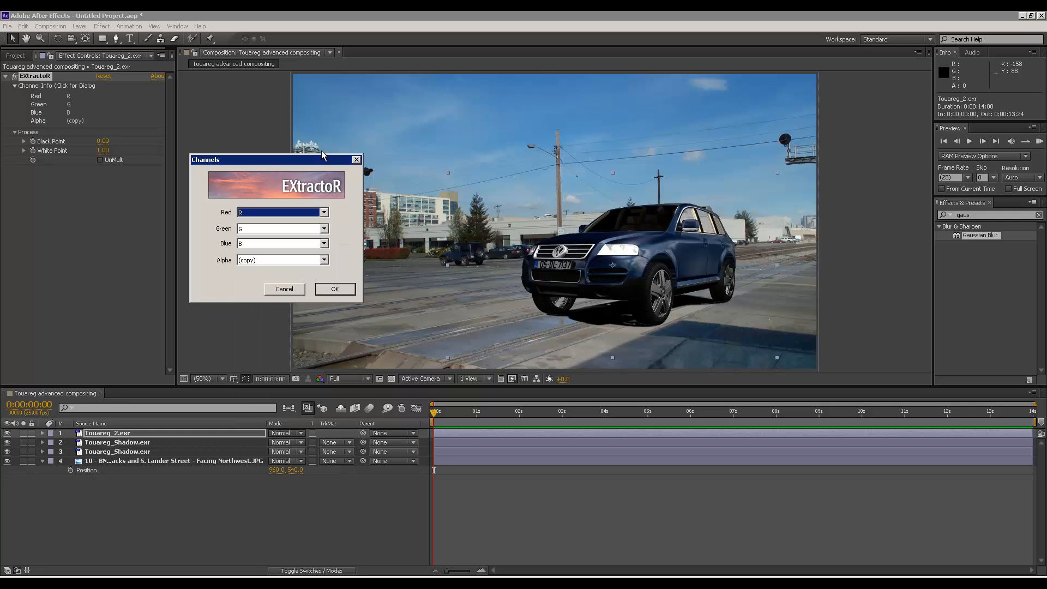
{"action": "left_click_drag", "start_coordinate": [297, 160], "coordinate": [329, 153]}
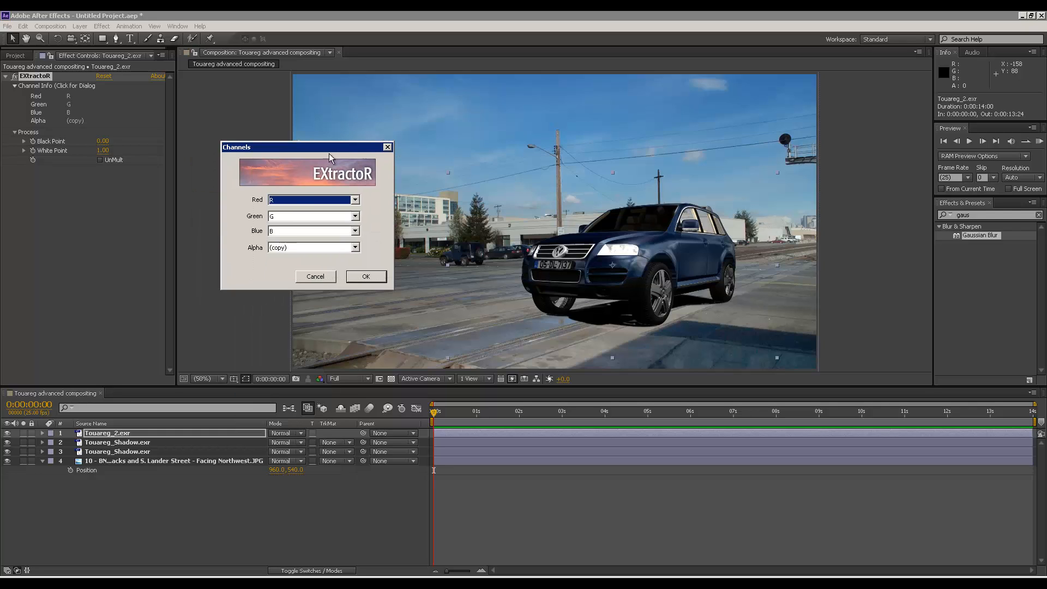
- Assign Diffuse.R, Diffuse.G, Diffuse.B and Diffuse.A to EXtractoR's red, green, blue and alpha channels and accept the assignments
{"action": "left_click", "coordinate": [296, 201]}
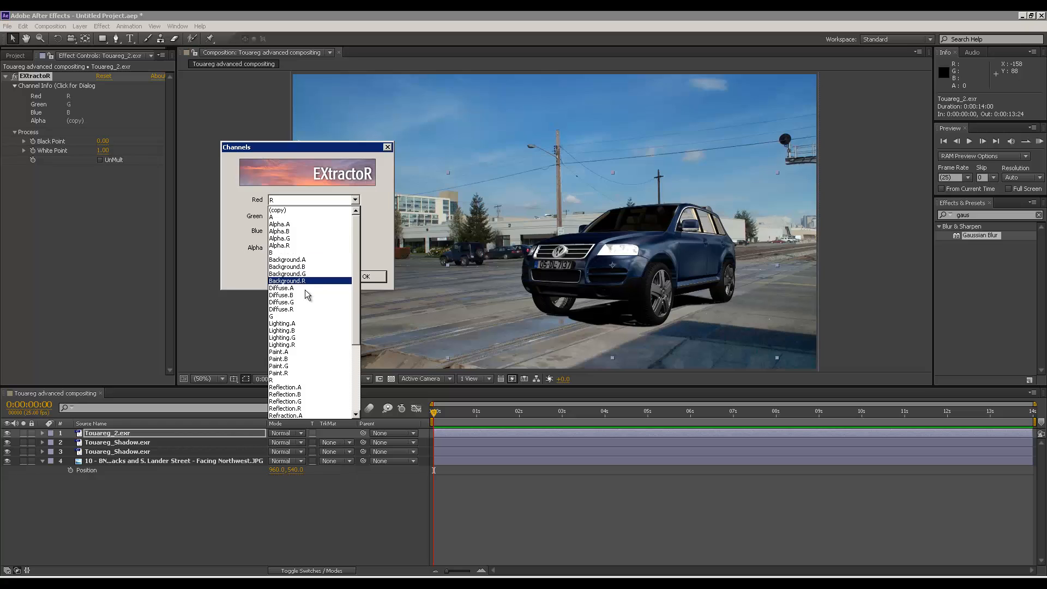
{"action": "left_click", "coordinate": [306, 308]}
{"action": "left_click", "coordinate": [293, 216]}
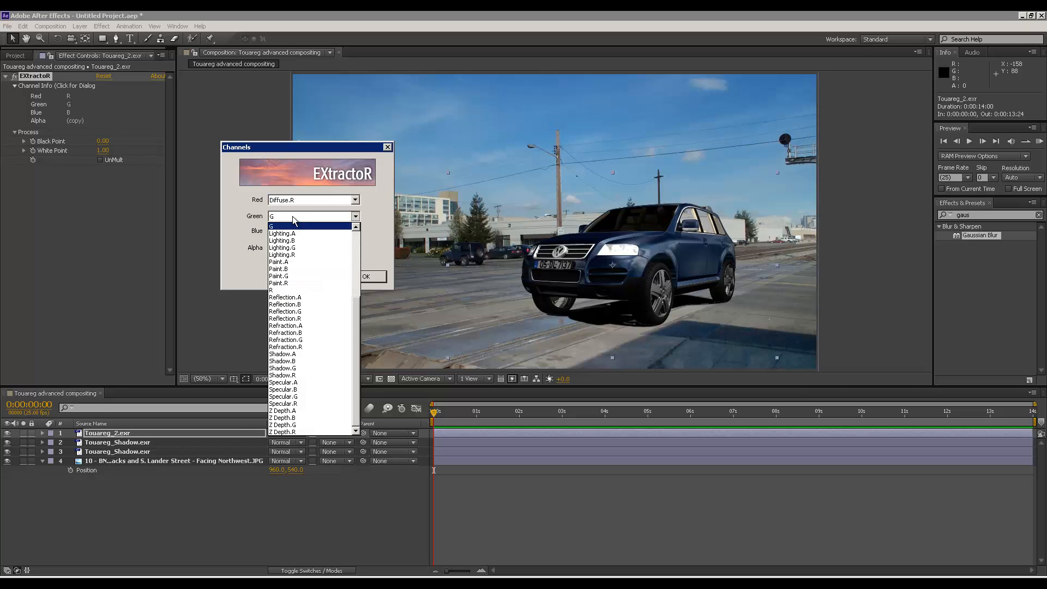
{"action": "scroll", "coordinate": [302, 294], "scroll_direction": "up", "scroll_amount": 4}
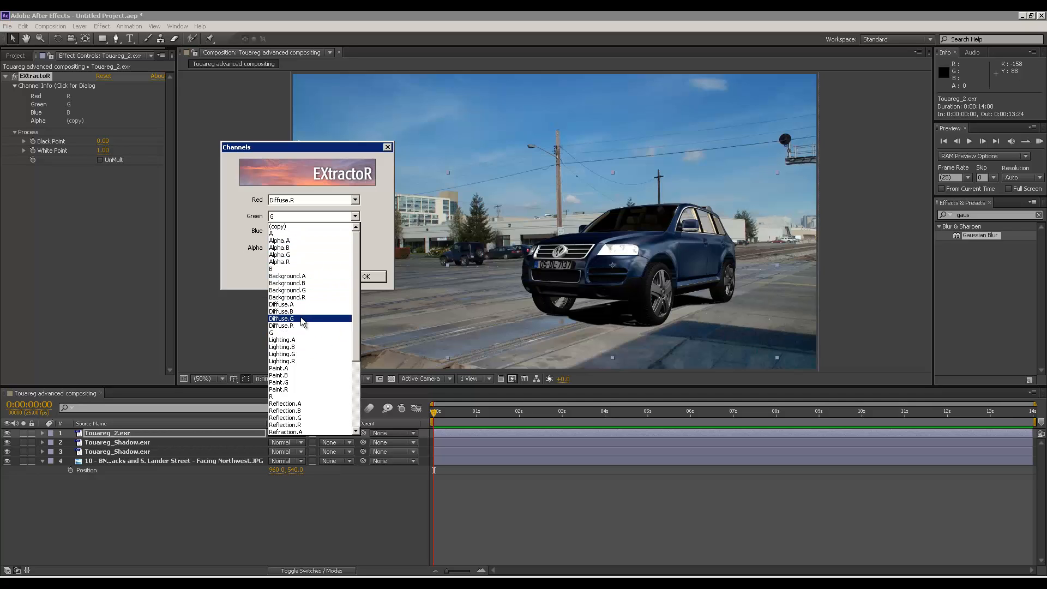
{"action": "left_click", "coordinate": [303, 318]}
{"action": "left_click", "coordinate": [289, 231]}
{"action": "scroll", "coordinate": [290, 267], "scroll_direction": "up", "scroll_amount": 3}
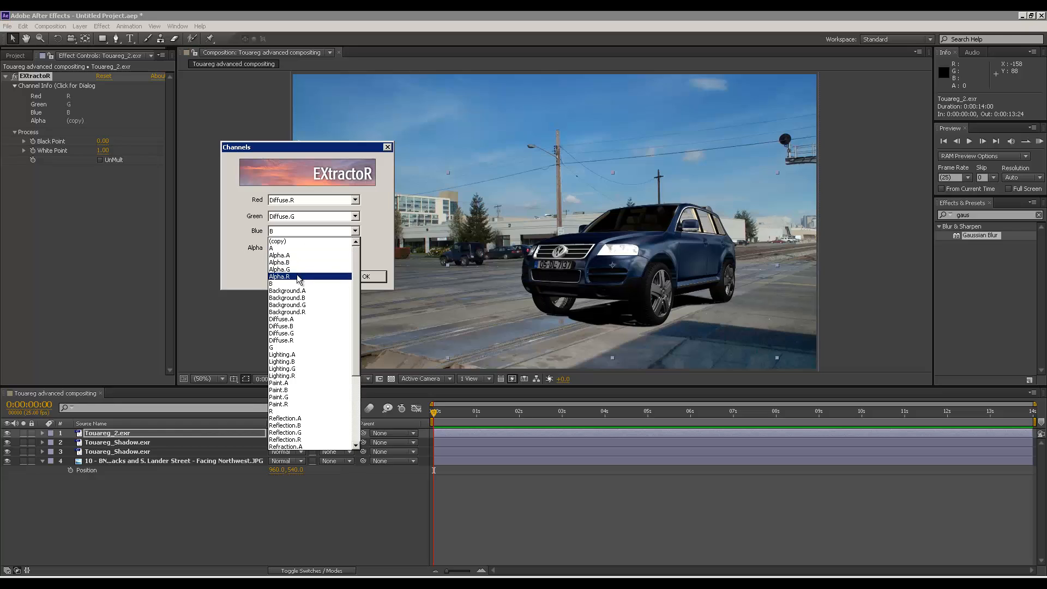
{"action": "left_click", "coordinate": [294, 326]}
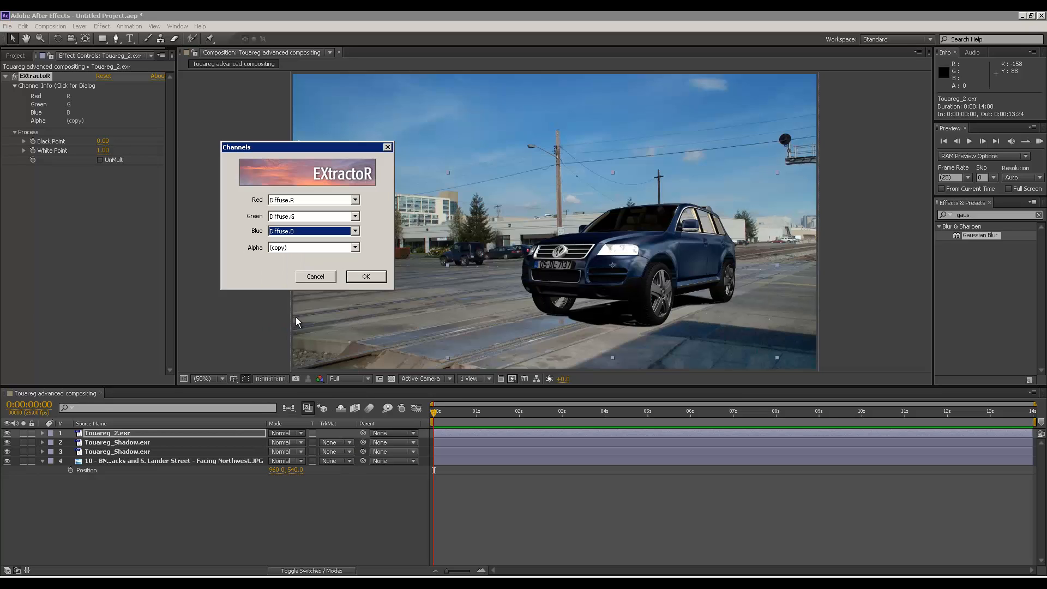
{"action": "left_click", "coordinate": [293, 247]}
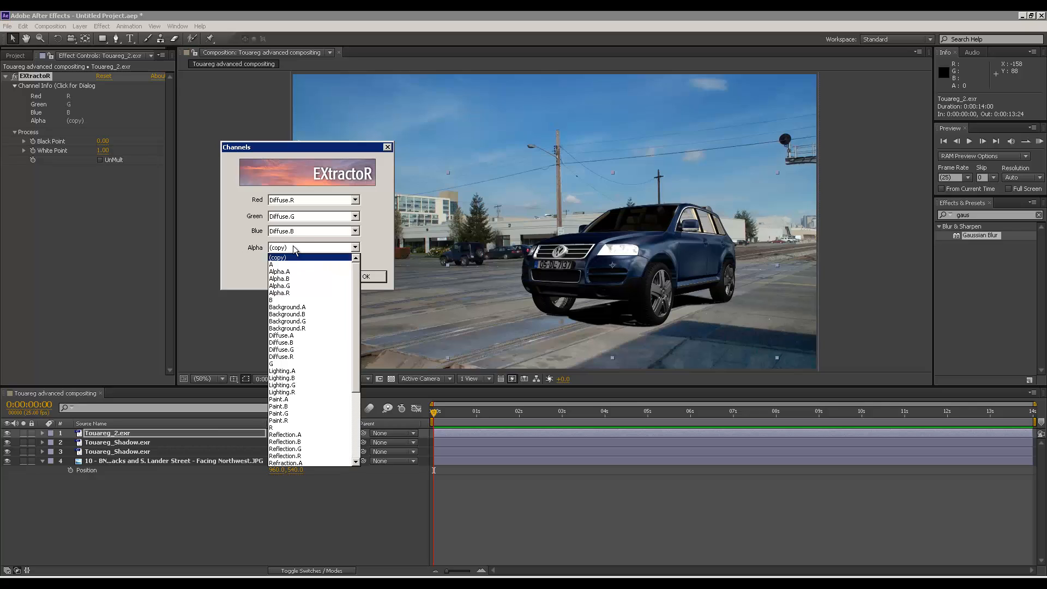
{"action": "left_click", "coordinate": [302, 335]}
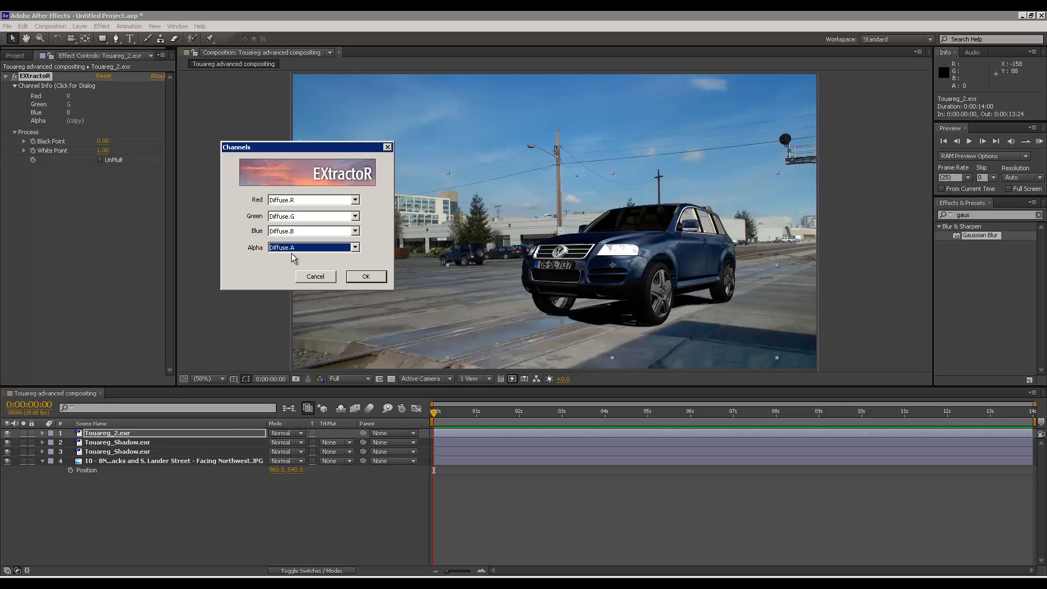
{"action": "left_click", "coordinate": [359, 278]}
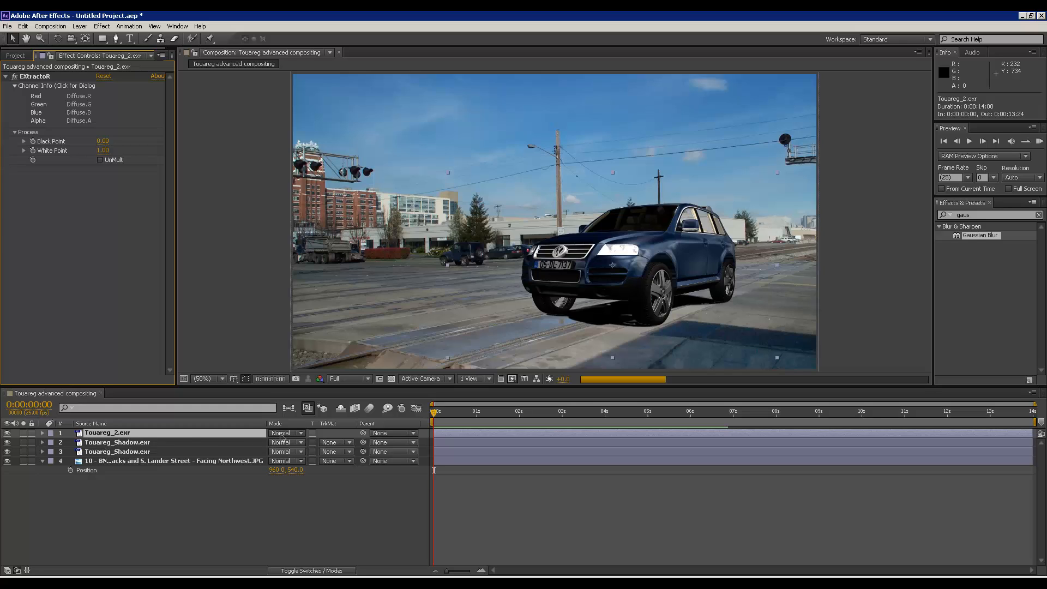
- Set the Touareg_2.exr layer's blending mode to Hue and deselect the layer
{"action": "left_click", "coordinate": [281, 434]}
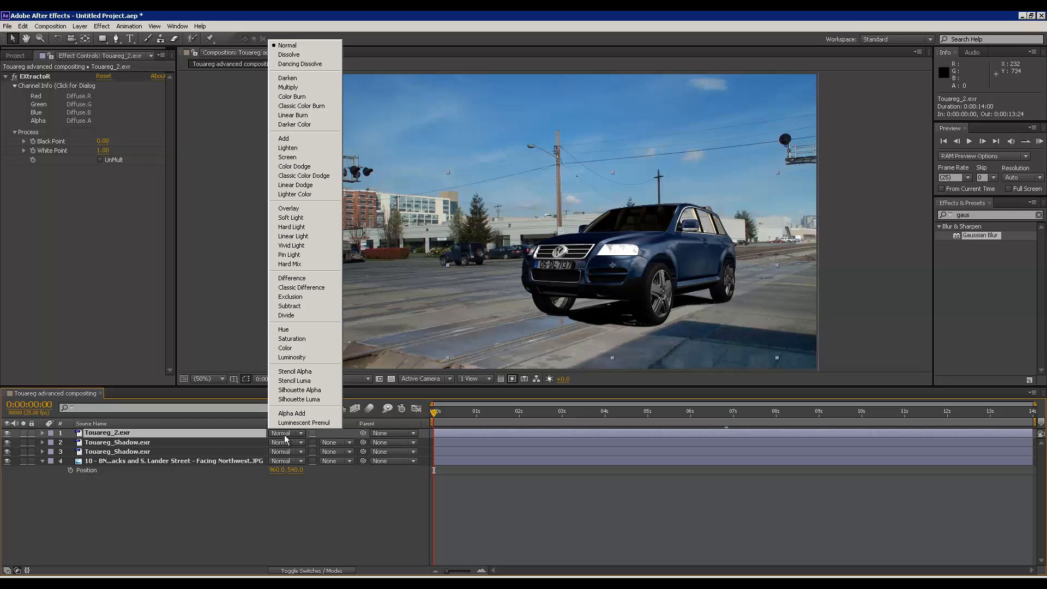
{"action": "left_click", "coordinate": [297, 332]}
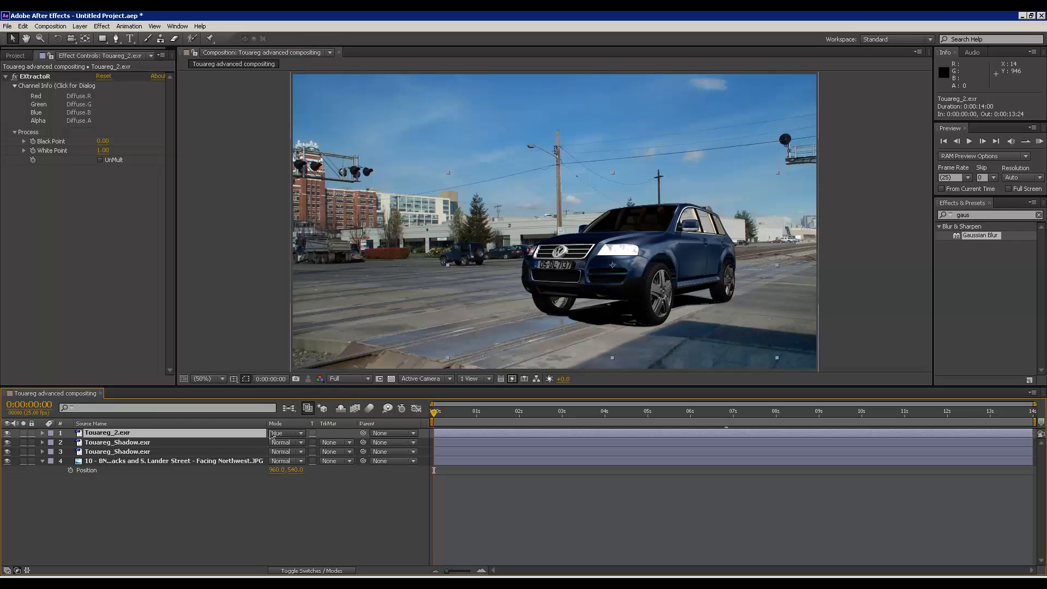
{"action": "key", "text": "ctrl+shift+a"}
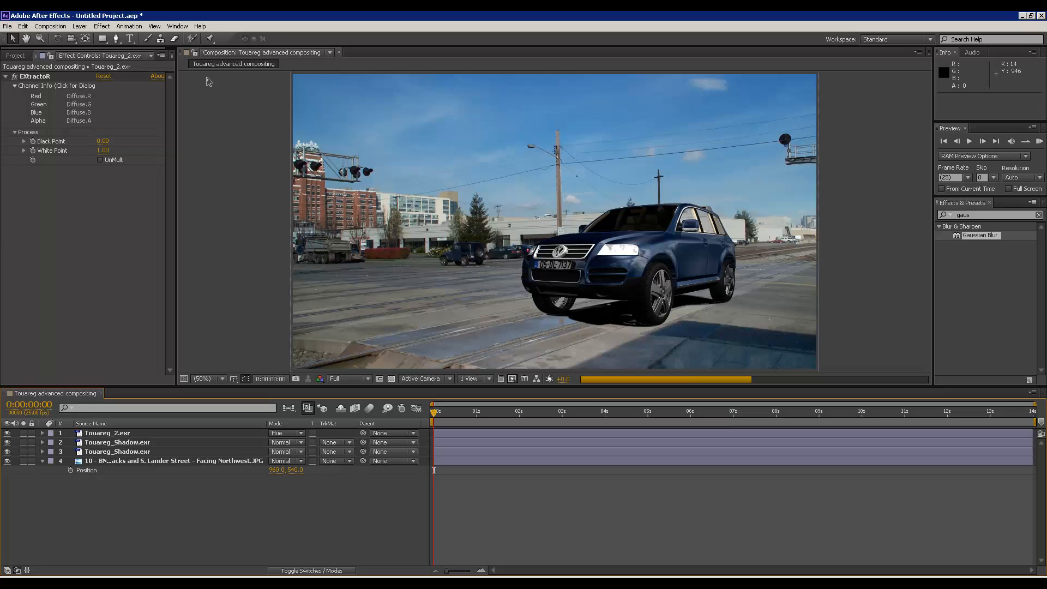
{"action": "left_click", "coordinate": [102, 26]}
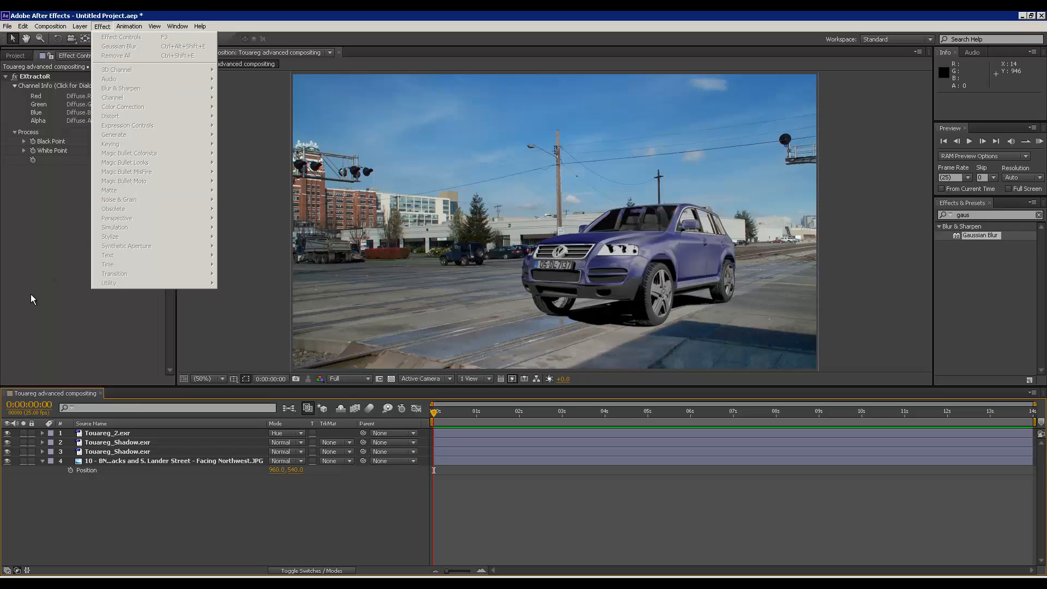
{"action": "left_click", "coordinate": [30, 296]}
{"action": "left_click", "coordinate": [71, 397]}
{"action": "left_click", "coordinate": [102, 26]}
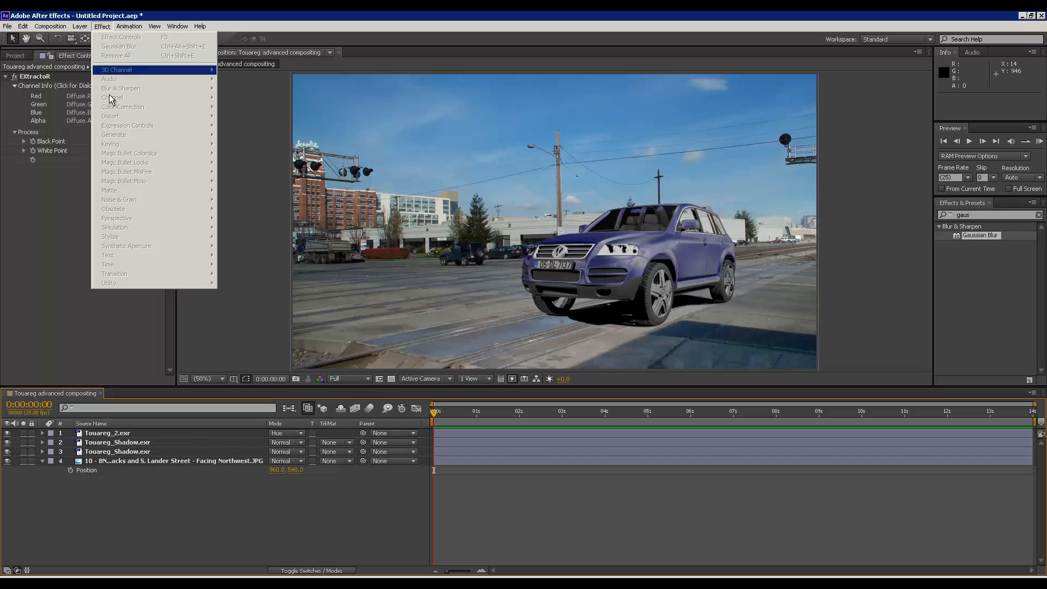
{"action": "left_click", "coordinate": [45, 194]}
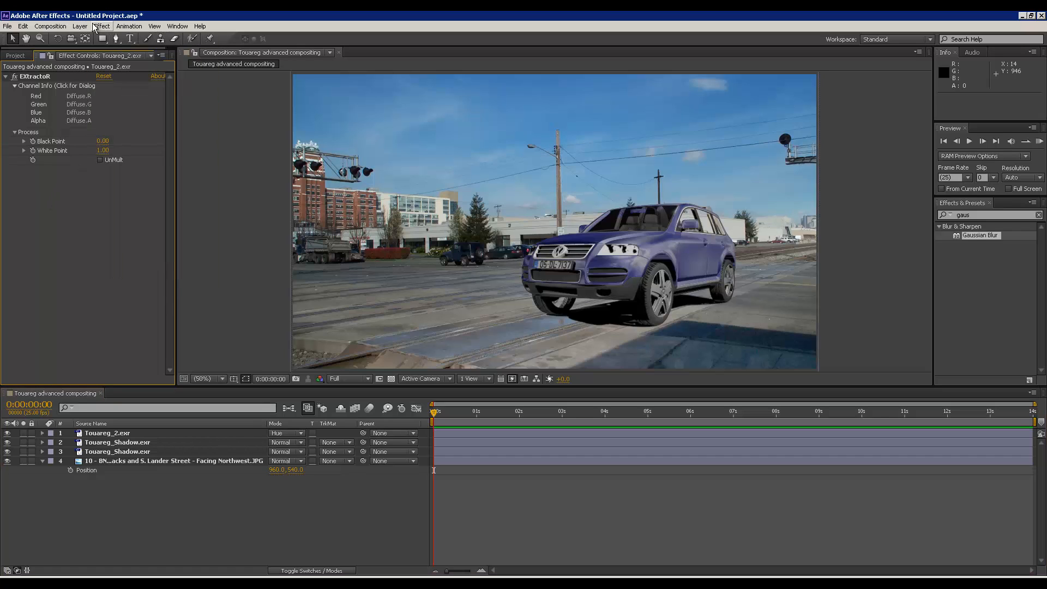
{"action": "left_click", "coordinate": [102, 26]}
- Search the effects for "cc colo" and apply CC Color Offset to the Touareg_2.exr layer
{"action": "left_click", "coordinate": [1038, 215]}
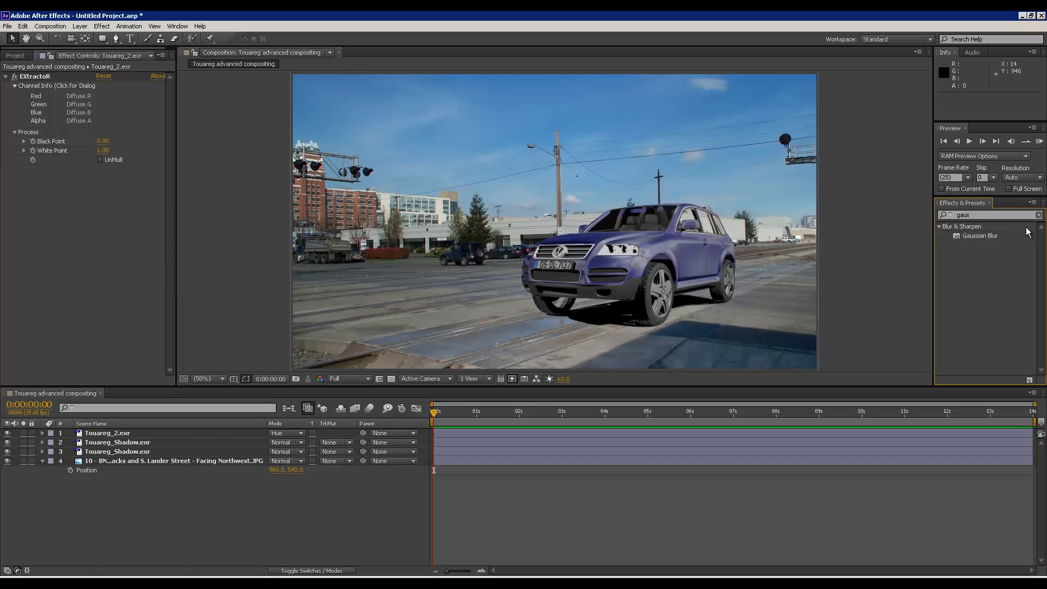
{"action": "left_click", "coordinate": [1020, 216]}
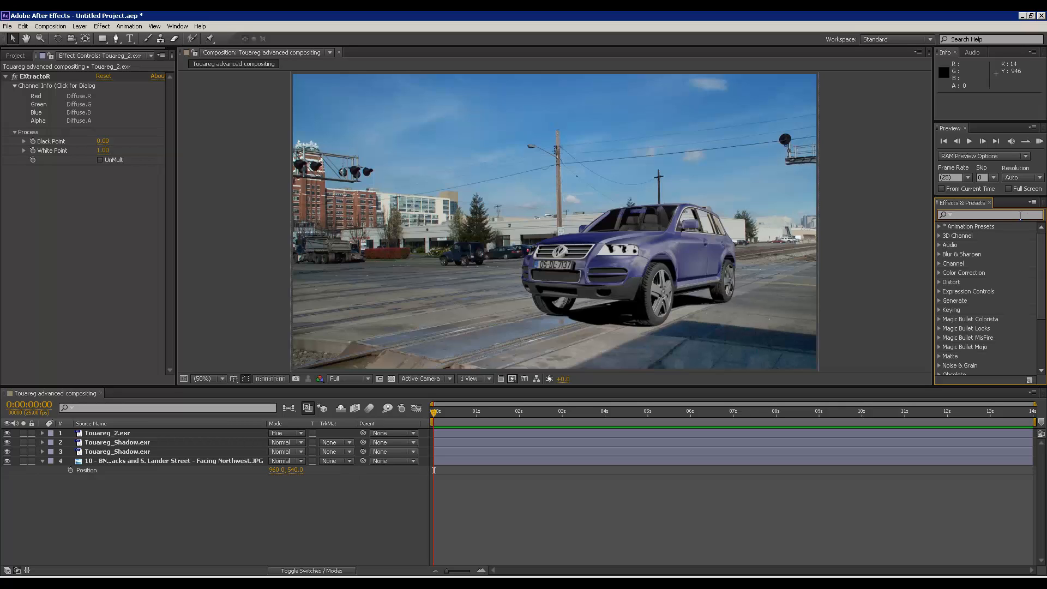
{"action": "type", "text": "cc colo"}
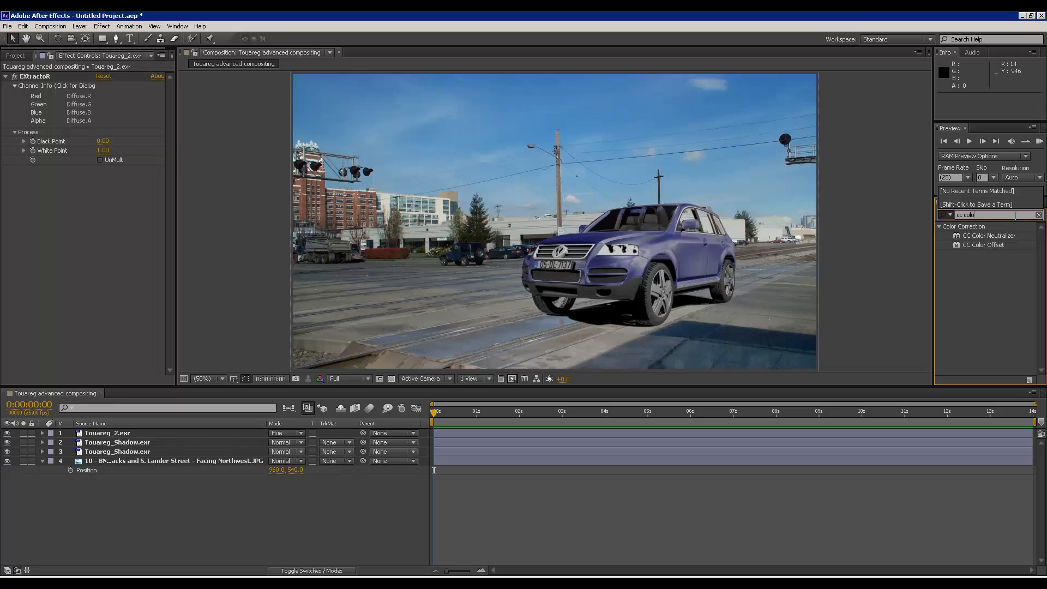
{"action": "left_click", "coordinate": [991, 246]}
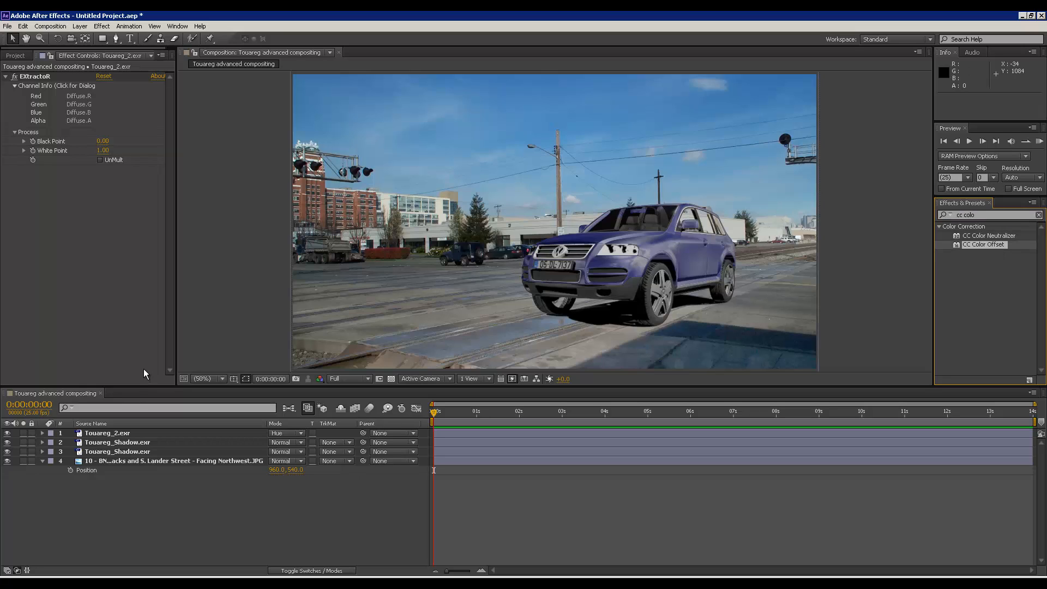
{"action": "left_click", "coordinate": [135, 433]}
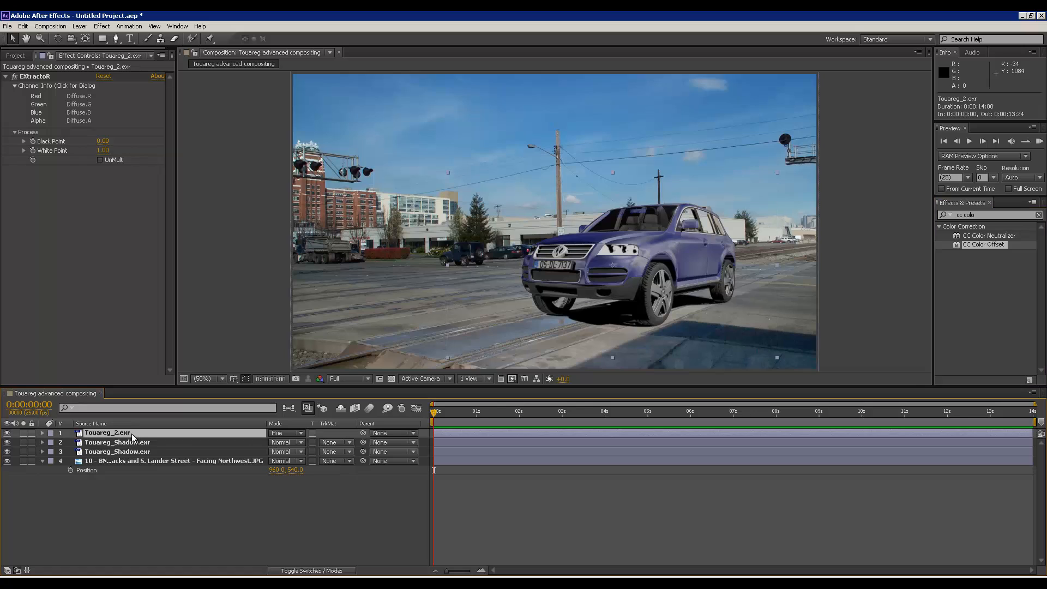
{"action": "double_click", "coordinate": [979, 244]}
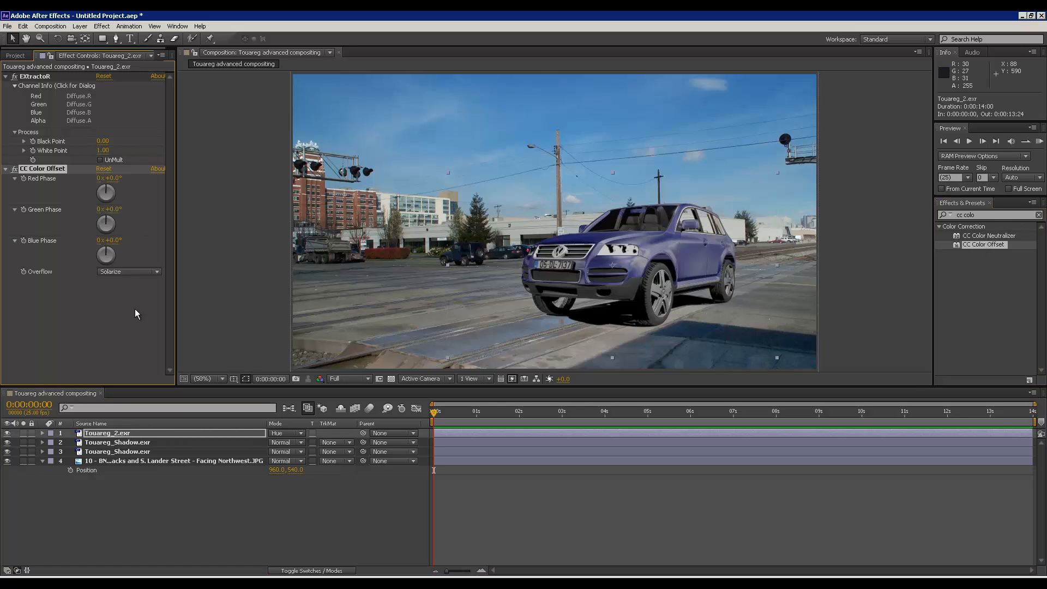
- Set CC Color Offset's Red Phase to 173°, Green Phase to 144° and Blue Phase to 8°
{"action": "left_click", "coordinate": [108, 178]}
{"action": "type", "text": "173"}
{"action": "key", "text": "Tab"}
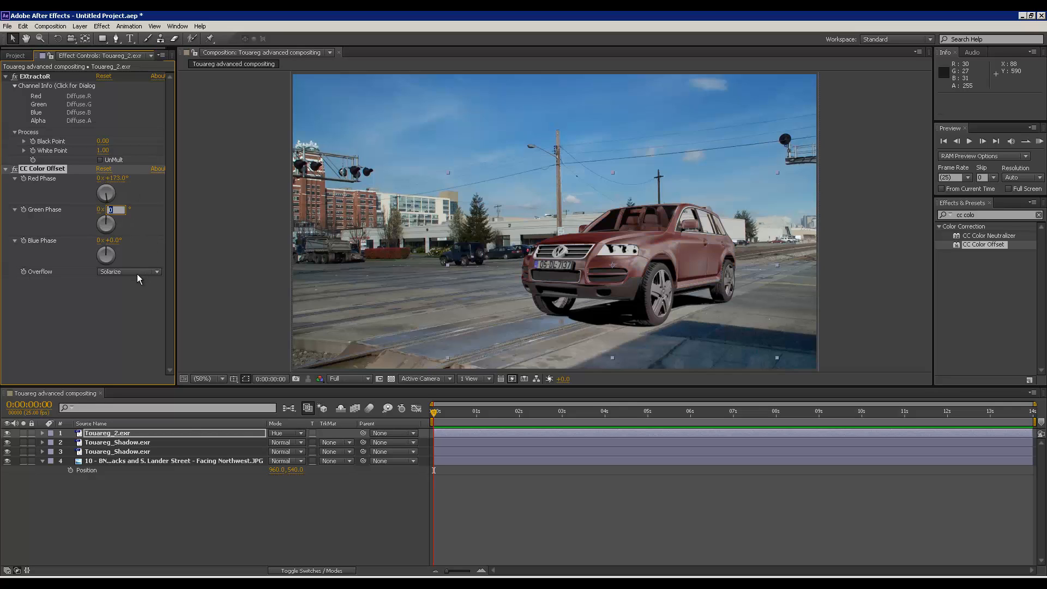
{"action": "type", "text": "144"}
{"action": "left_click", "coordinate": [109, 241]}
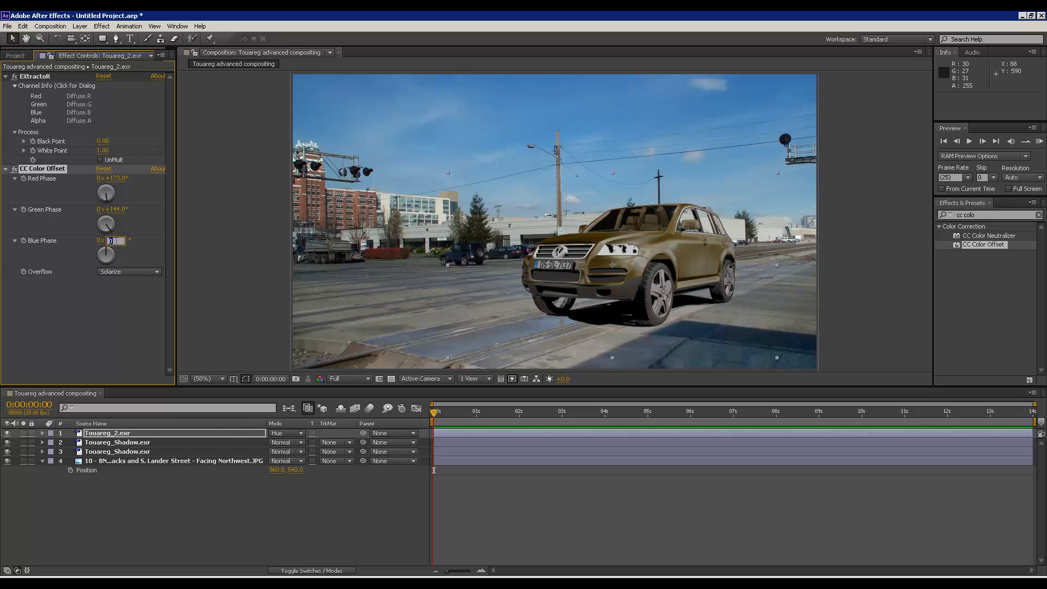
{"action": "type", "text": "8"}
{"action": "left_click", "coordinate": [110, 289]}
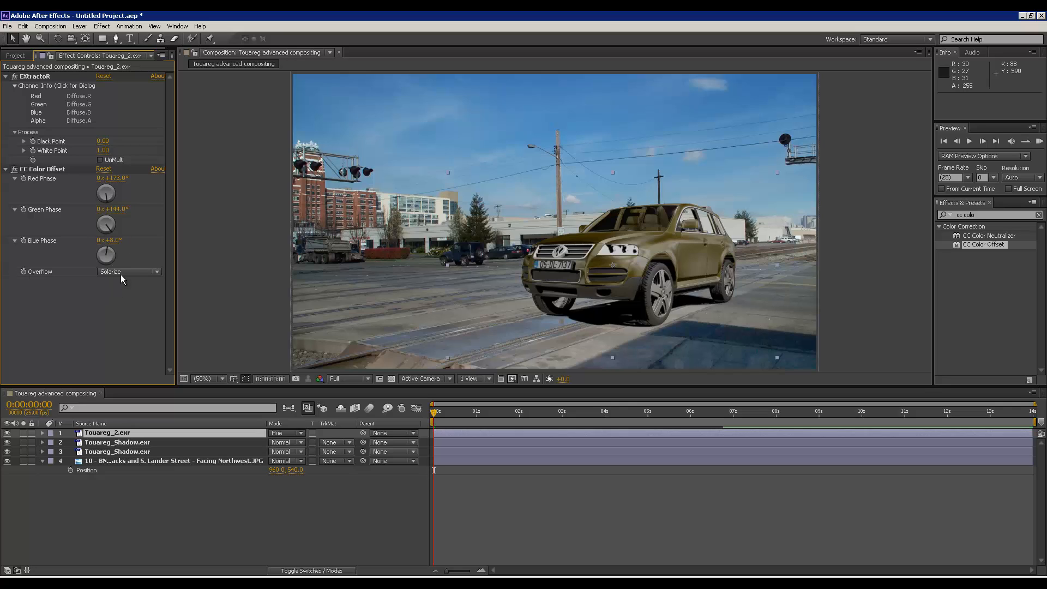
- Try the Wrap, Solarize and Polarize overflow modes of CC Color Offset and settle on Wrap
{"action": "left_click", "coordinate": [129, 271]}
{"action": "left_click", "coordinate": [116, 282]}
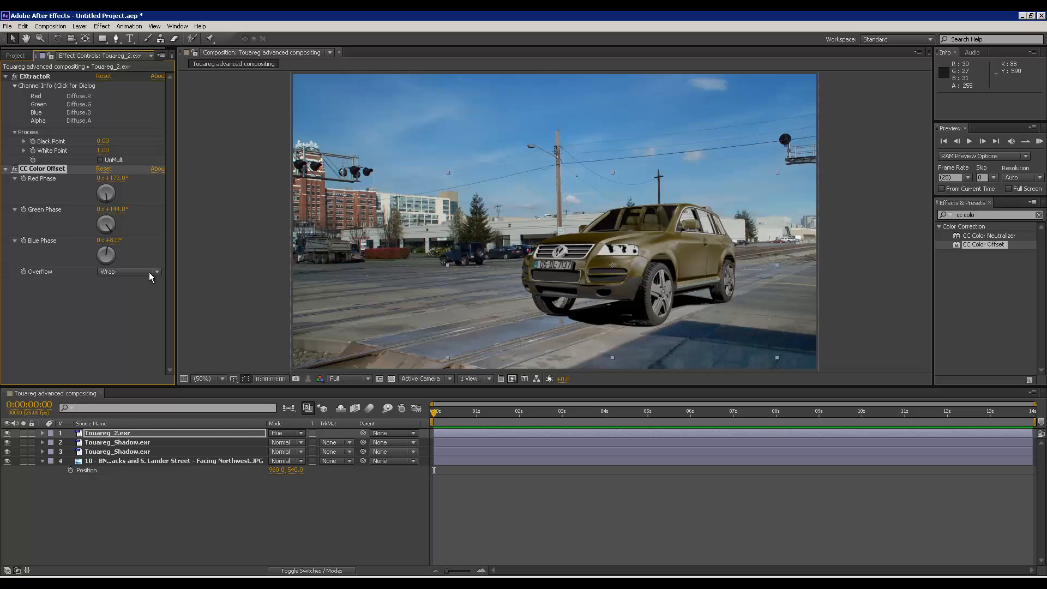
{"action": "left_click", "coordinate": [110, 291]}
{"action": "left_click", "coordinate": [120, 271]}
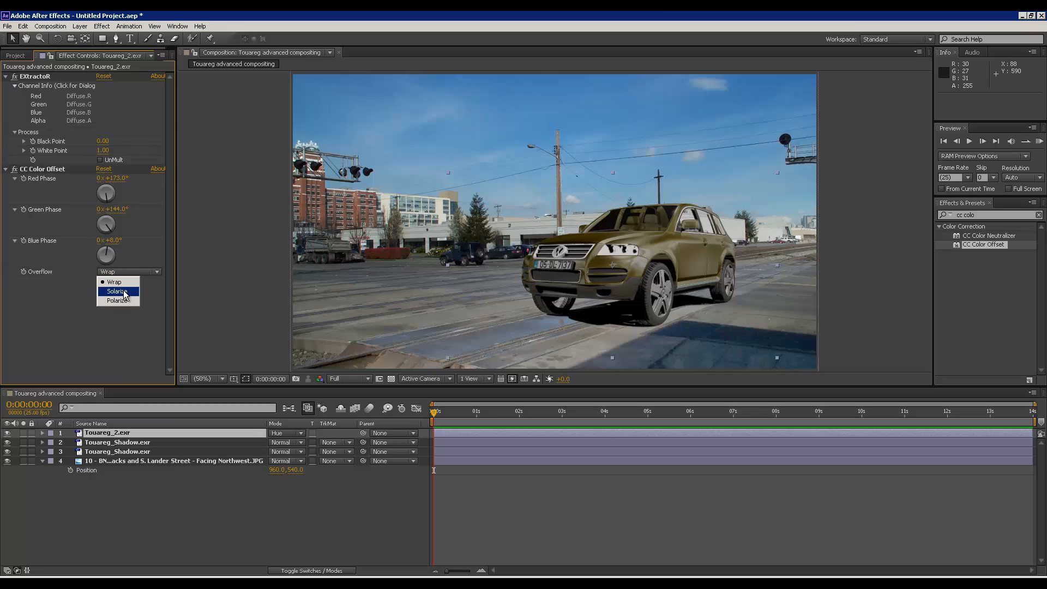
{"action": "left_click", "coordinate": [124, 292]}
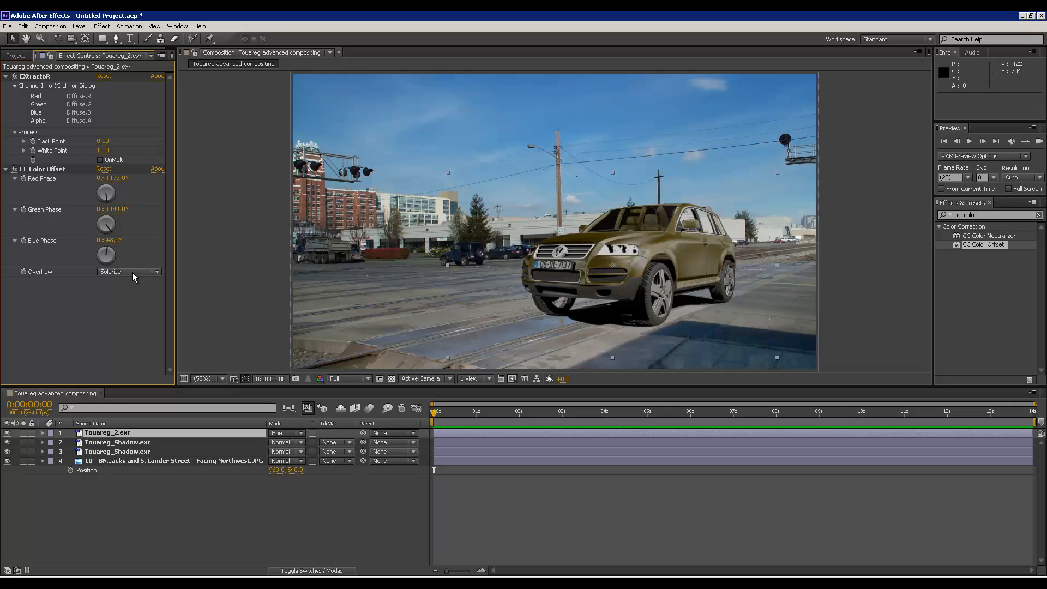
{"action": "left_click", "coordinate": [132, 272]}
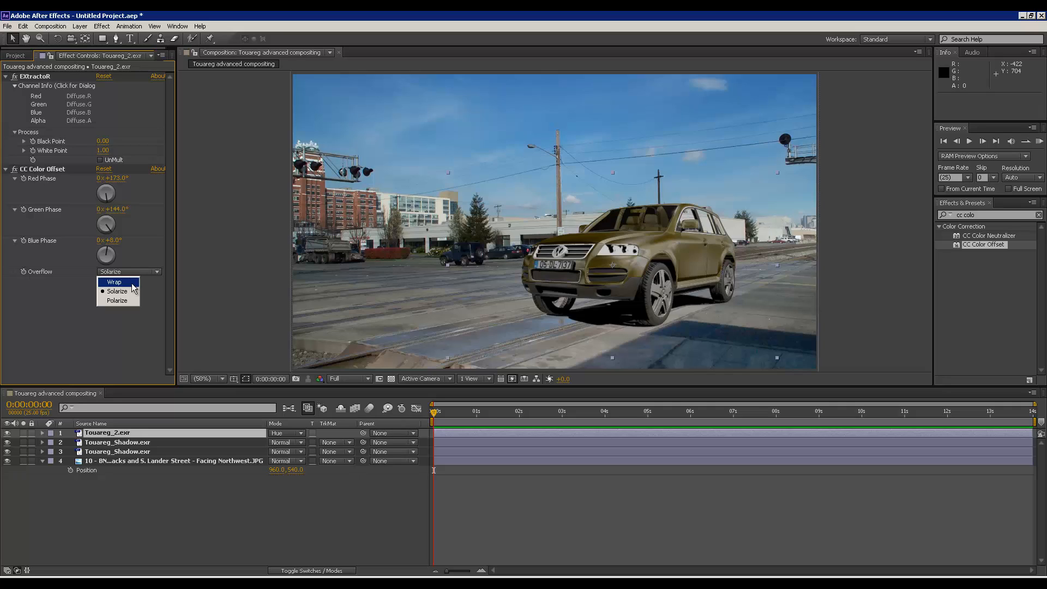
{"action": "left_click", "coordinate": [127, 299]}
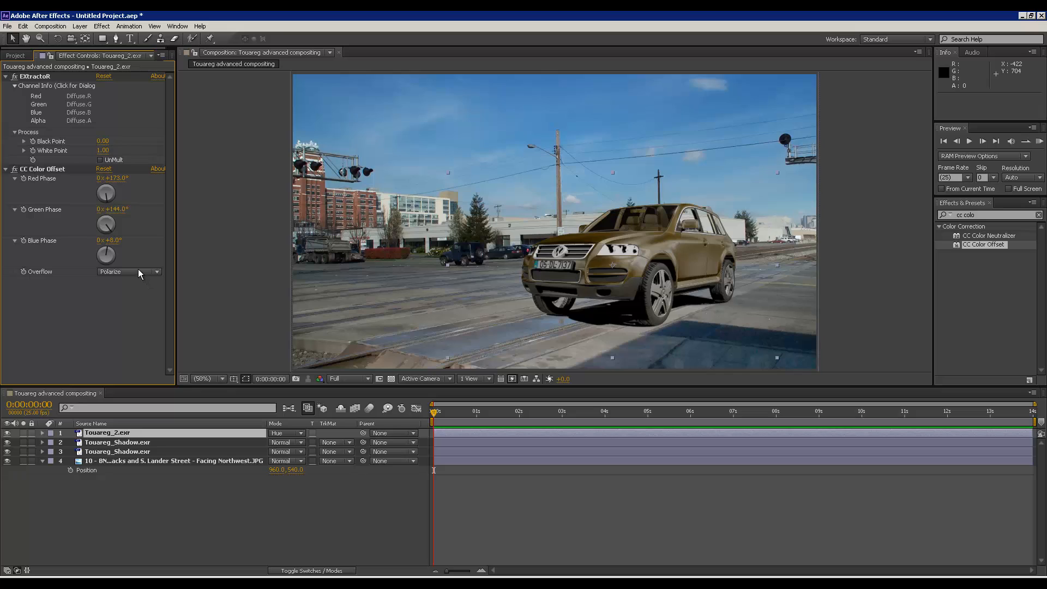
{"action": "left_click", "coordinate": [139, 272]}
{"action": "left_click", "coordinate": [126, 286]}
- Collapse the EXtractoR and CC Color Offset settings on Touareg_2.exr, show the project's footage list and deselect the layer
{"action": "left_click", "coordinate": [6, 76]}
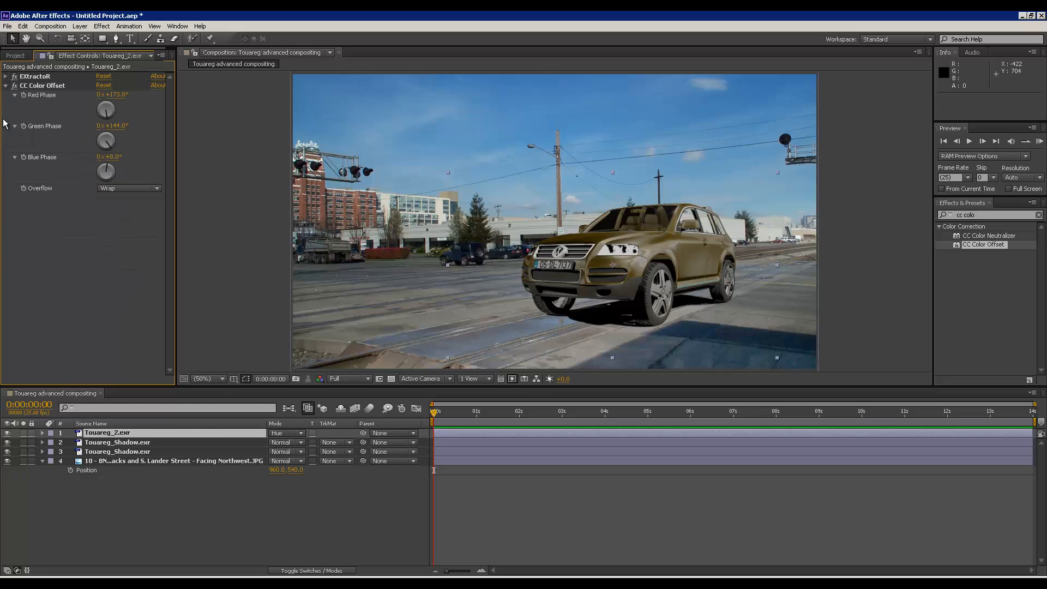
{"action": "left_click", "coordinate": [6, 86]}
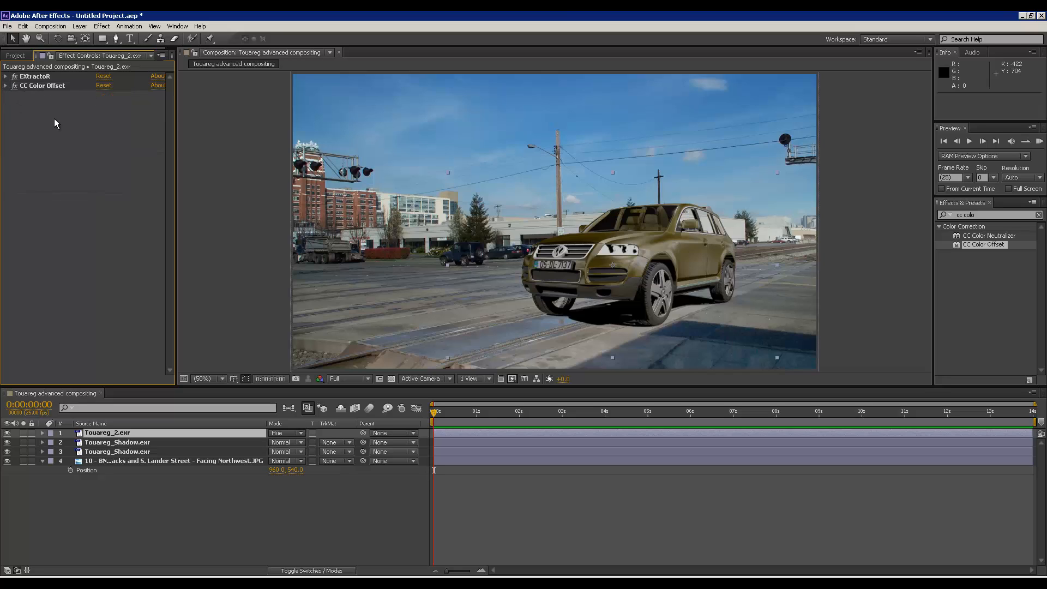
{"action": "left_click", "coordinate": [146, 470]}
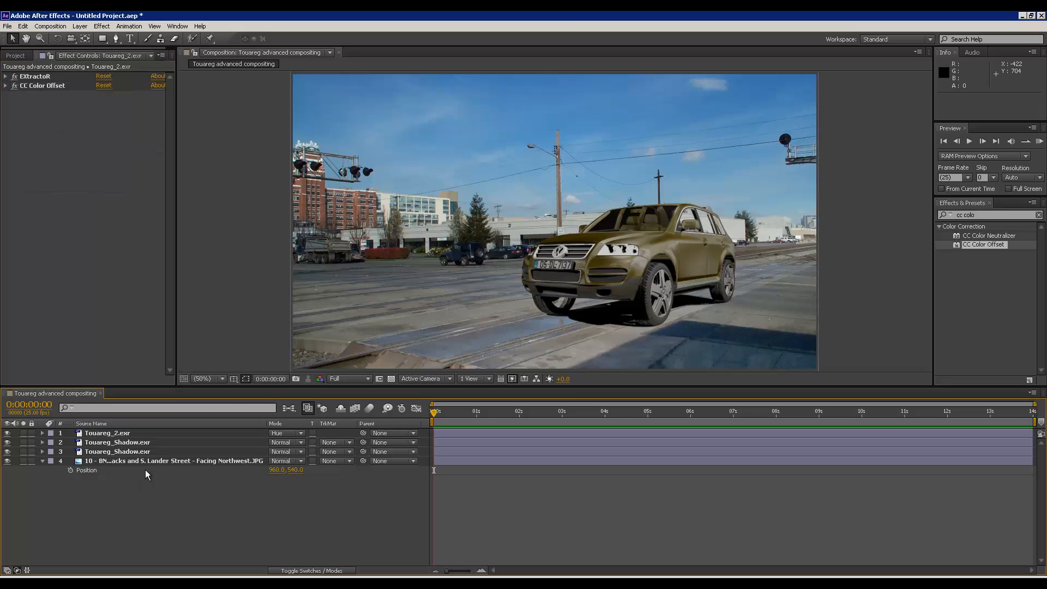
{"action": "left_click", "coordinate": [126, 433]}
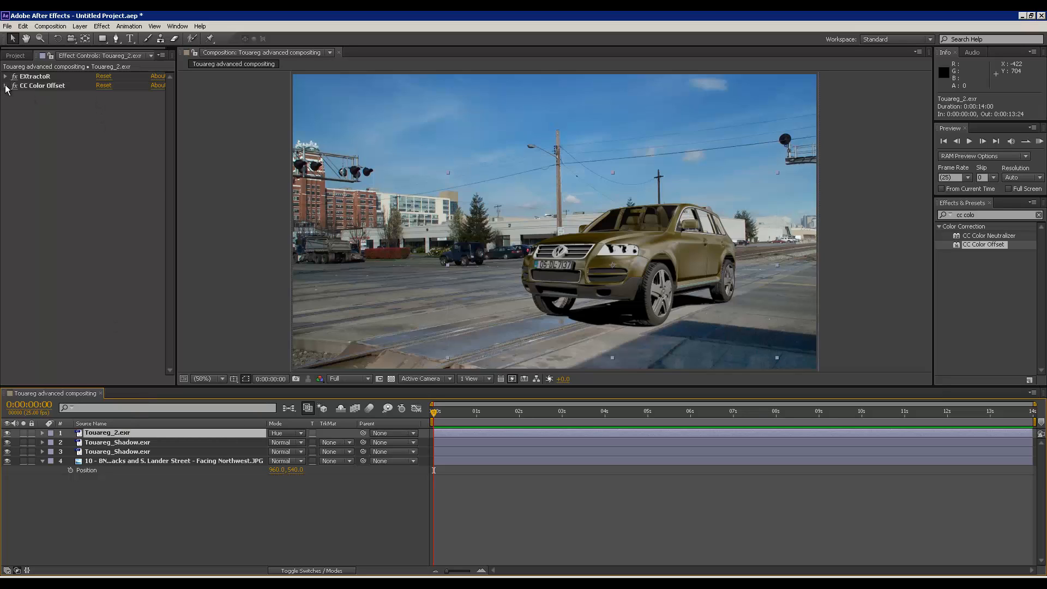
{"action": "left_click", "coordinate": [6, 86]}
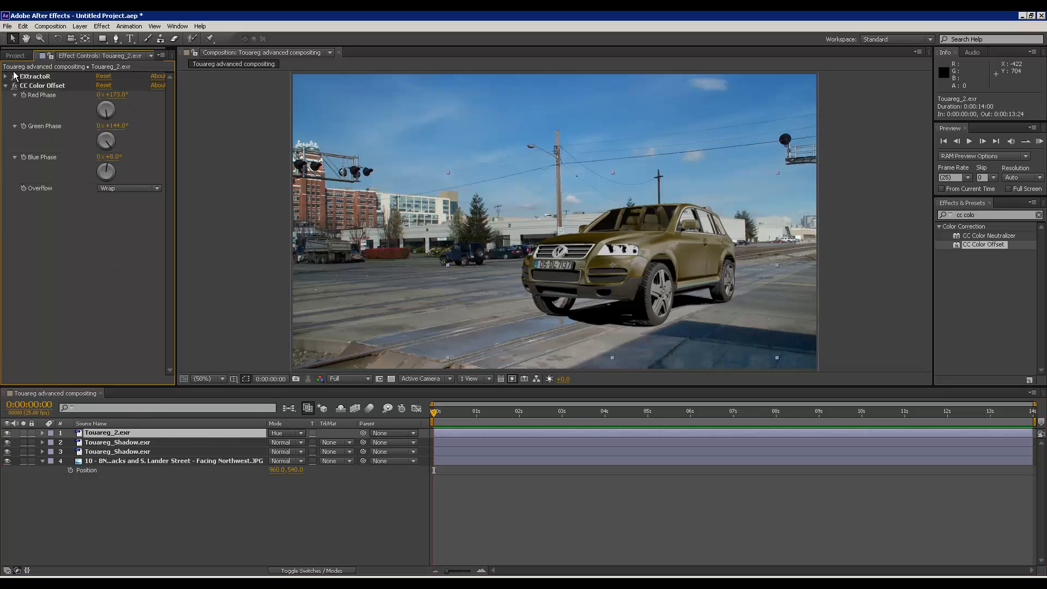
{"action": "left_click", "coordinate": [6, 86]}
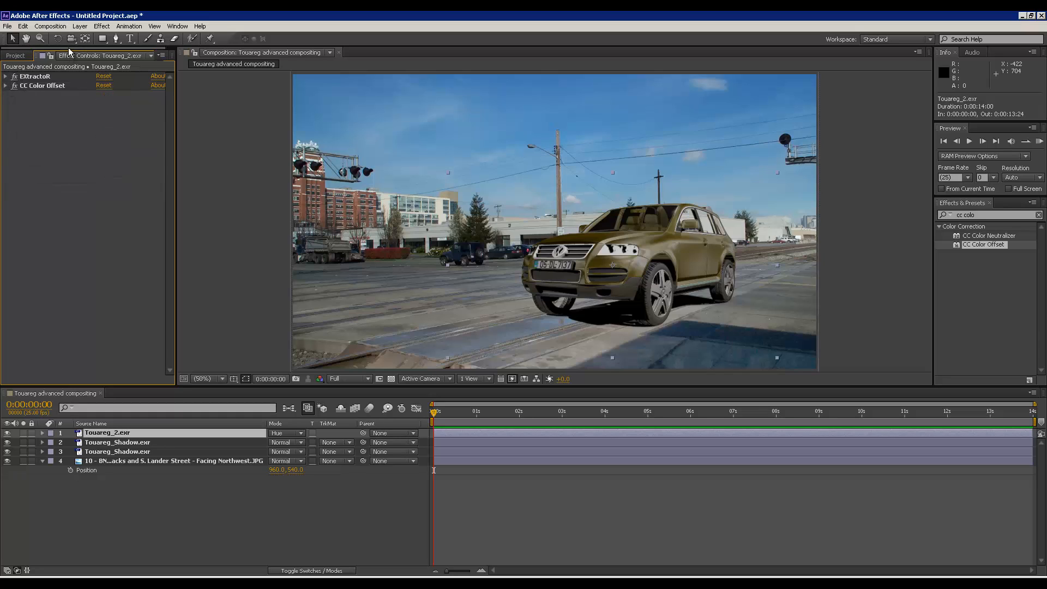
{"action": "left_click", "coordinate": [15, 55]}
{"action": "left_click", "coordinate": [122, 494]}
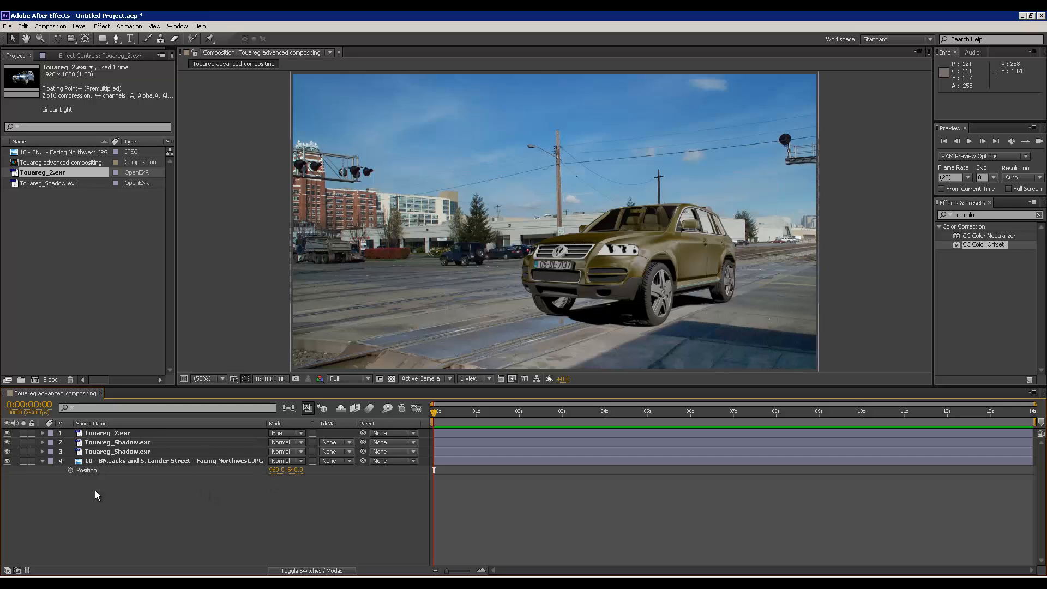
- Add a new adjustment layer on top of the composition and show its effect controls
{"action": "left_click", "coordinate": [80, 27]}
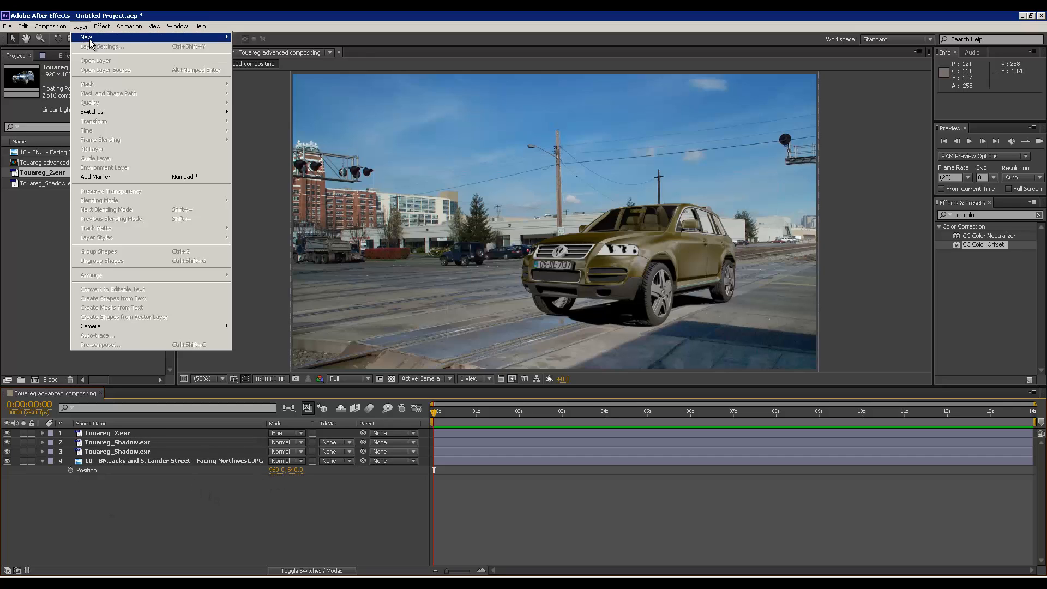
{"action": "mouse_move", "coordinate": [90, 38]}
{"action": "left_click", "coordinate": [288, 93]}
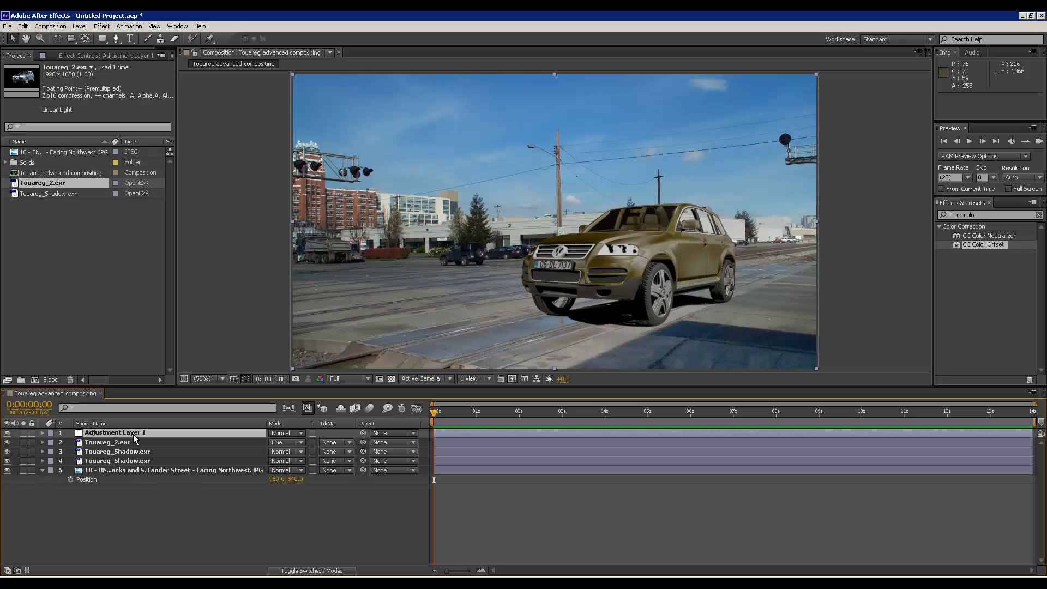
{"action": "left_click", "coordinate": [81, 56]}
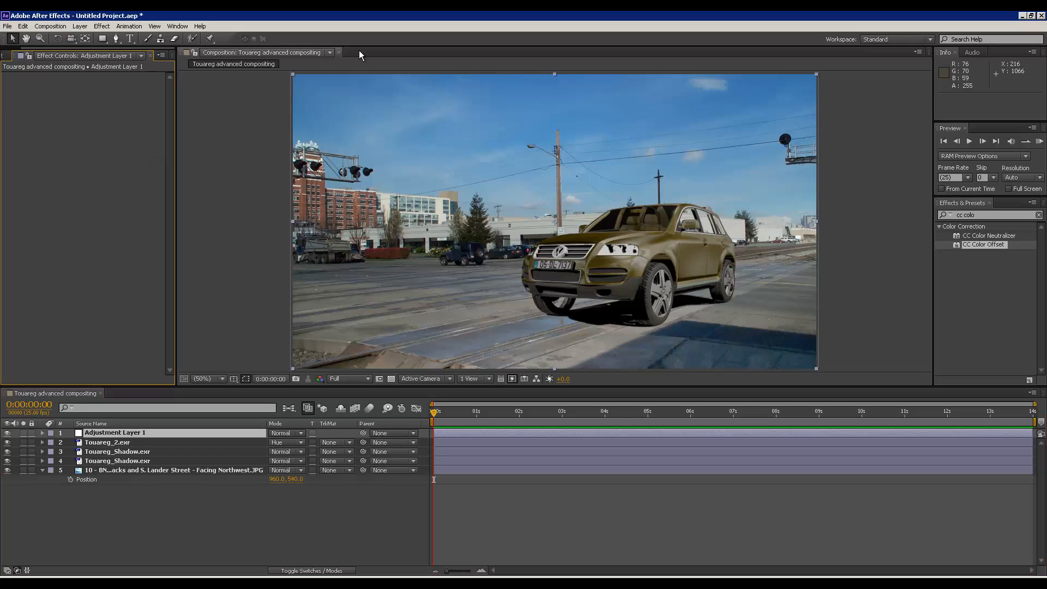
- Search the effects for "cc to" and apply CC Toner to the adjustment layer
{"action": "left_click", "coordinate": [1039, 215]}
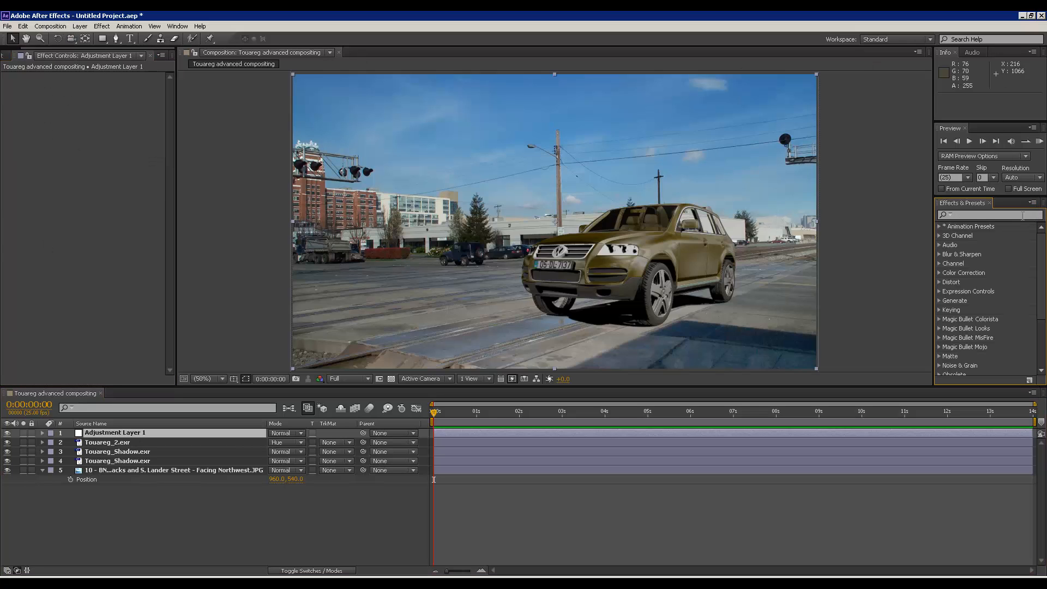
{"action": "left_click", "coordinate": [1023, 216]}
{"action": "type", "text": "cc"}
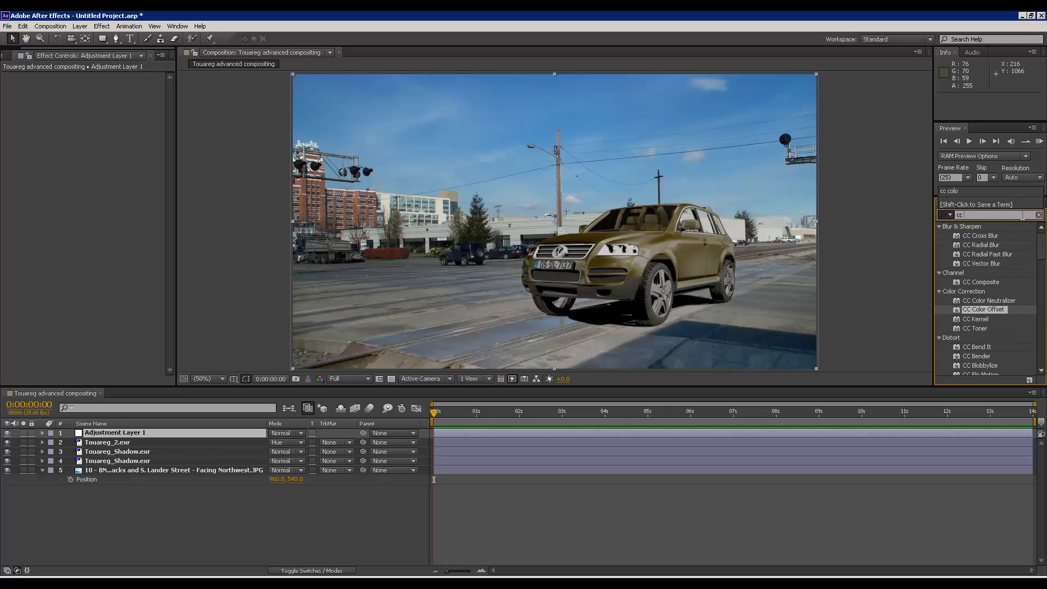
{"action": "type", "text": " to"}
{"action": "left_click_drag", "start_coordinate": [975, 235], "coordinate": [522, 221]}
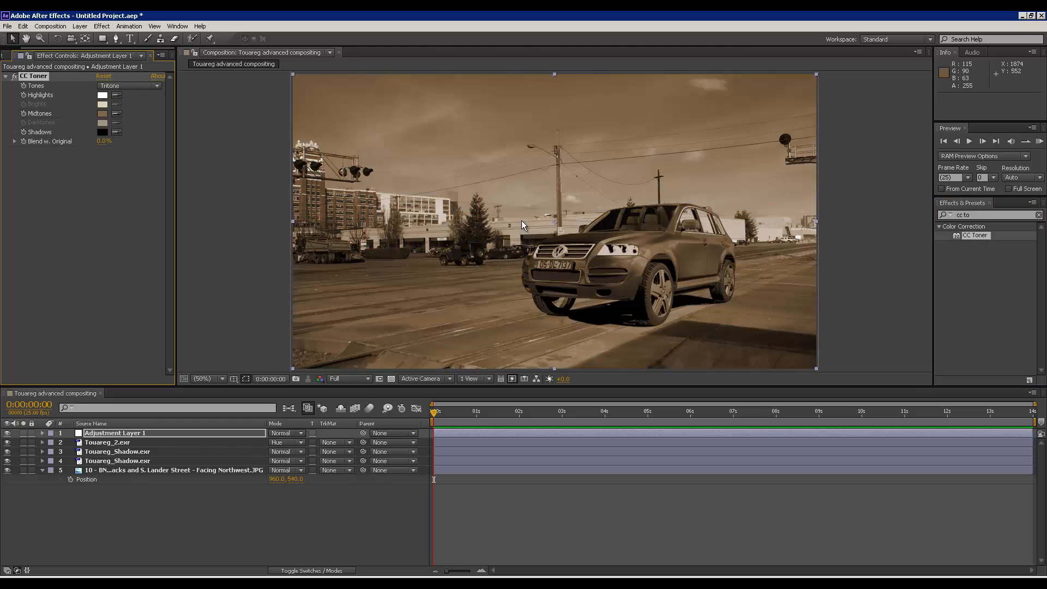
- Set CC Toner's Tones to Pentone and Blend w. Original to 33%, and compare the image with the effect off and on
{"action": "left_click", "coordinate": [126, 86]}
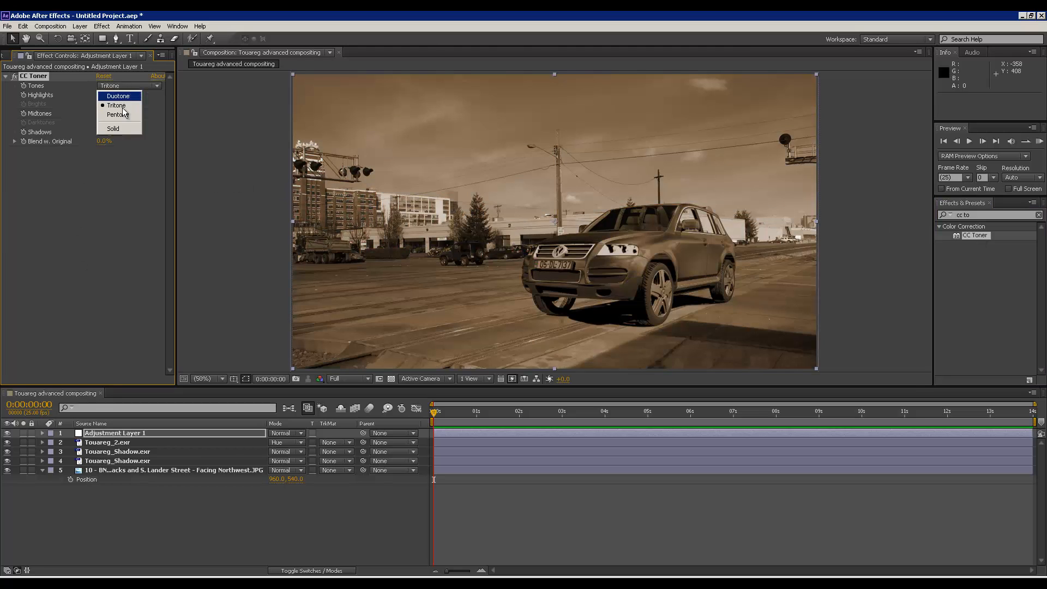
{"action": "left_click", "coordinate": [117, 116]}
{"action": "left_click", "coordinate": [101, 141]}
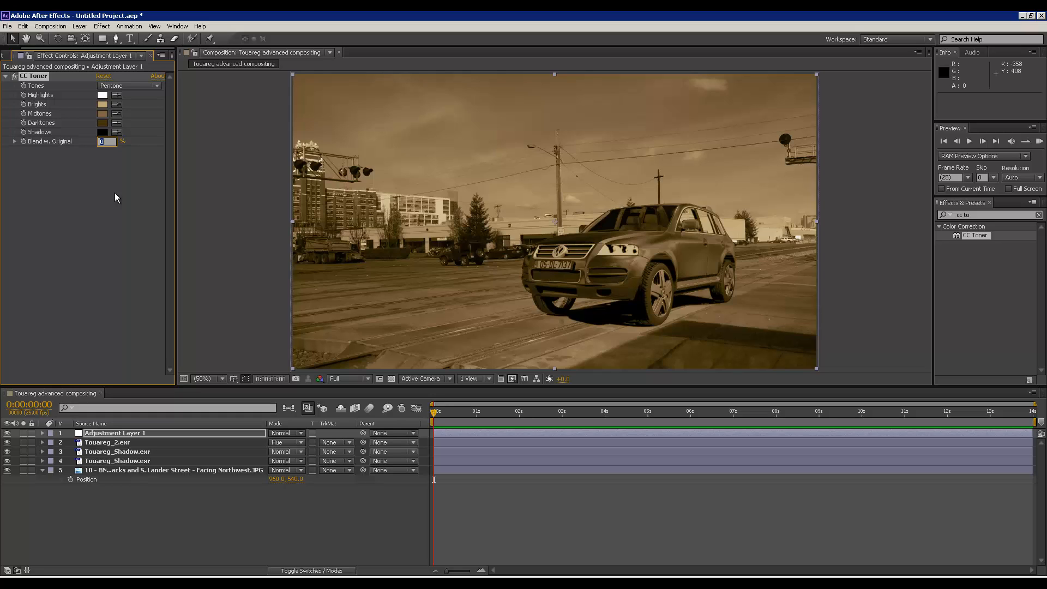
{"action": "type", "text": "33"}
{"action": "key", "text": "Return"}
{"action": "left_click", "coordinate": [99, 185]}
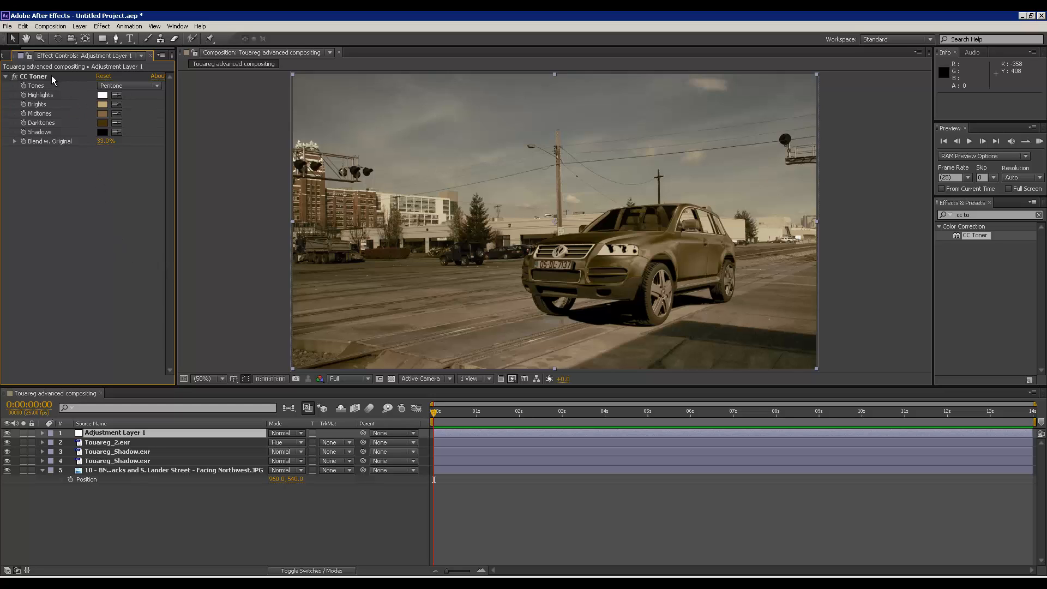
{"action": "left_click", "coordinate": [14, 77]}
{"action": "left_click", "coordinate": [14, 77]}
{"action": "left_click", "coordinate": [142, 554]}
- Create a black solid layer at the full composition size of 1920 × 1080 px
{"action": "left_click", "coordinate": [80, 27]}
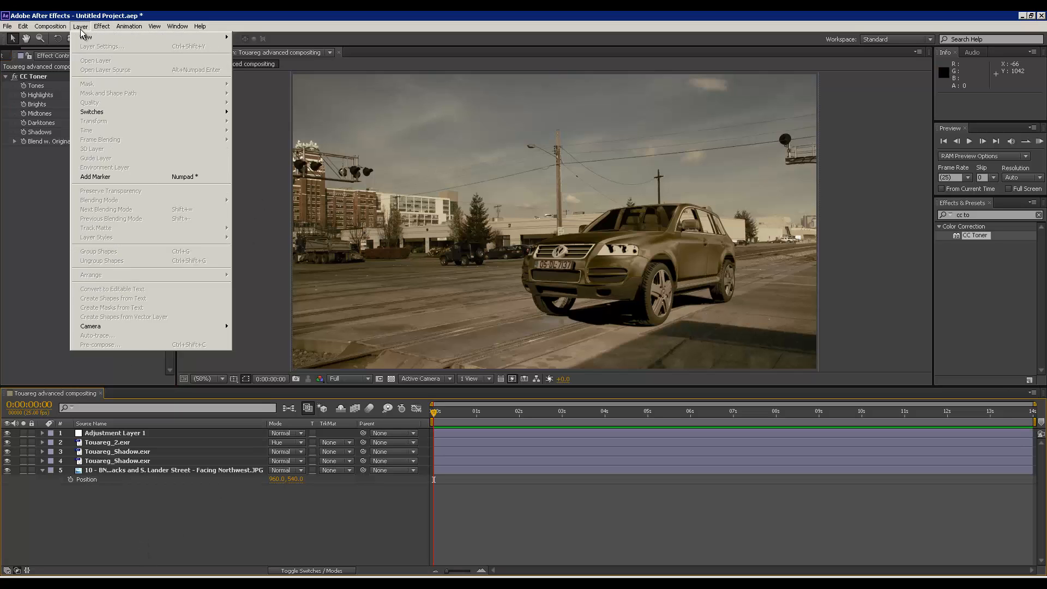
{"action": "mouse_move", "coordinate": [83, 38]}
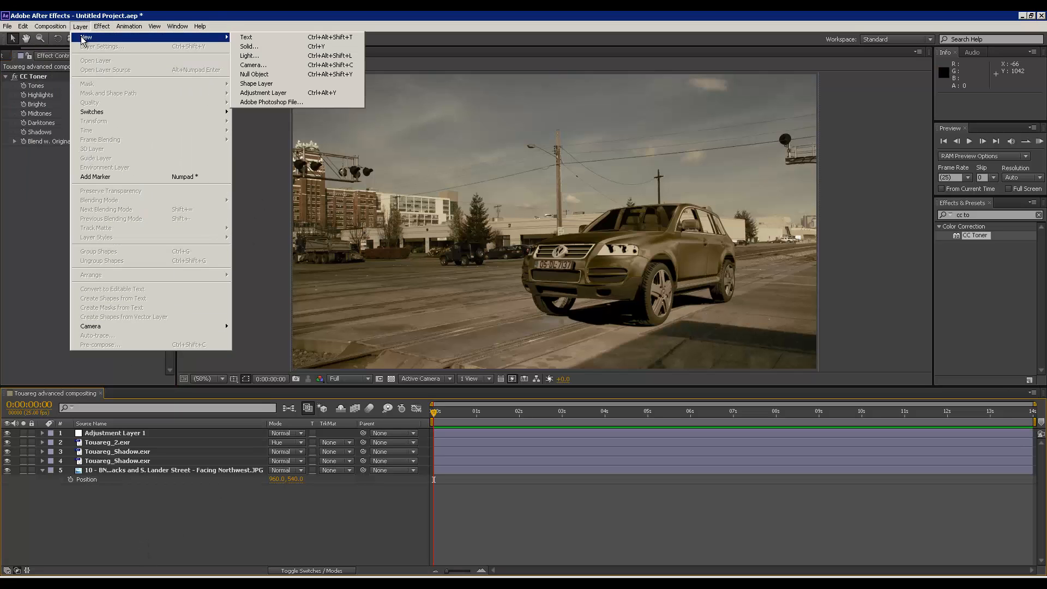
{"action": "left_click", "coordinate": [262, 47]}
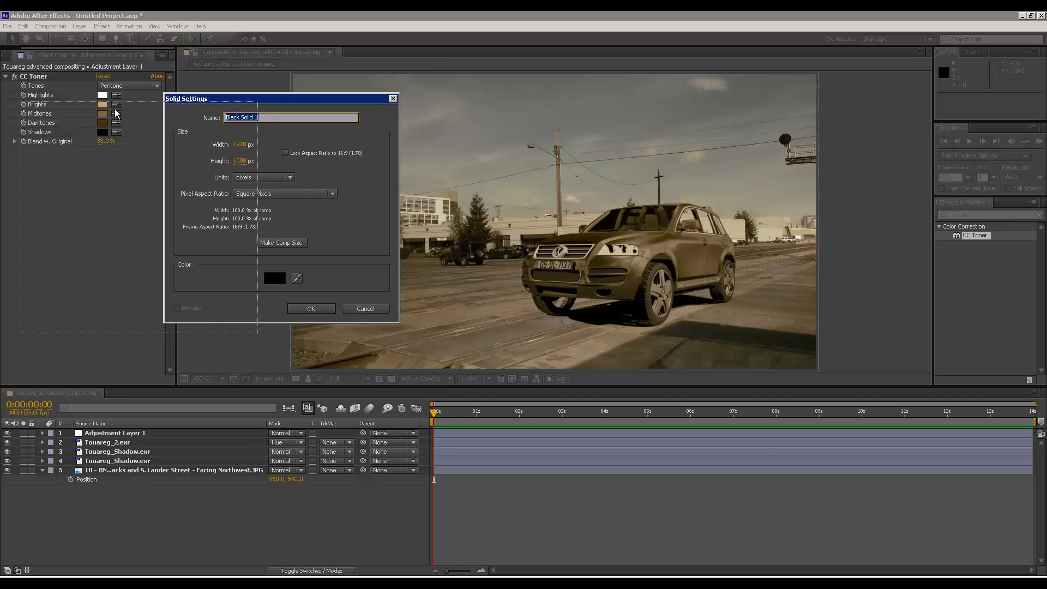
{"action": "left_click_drag", "start_coordinate": [263, 104], "coordinate": [263, 133]}
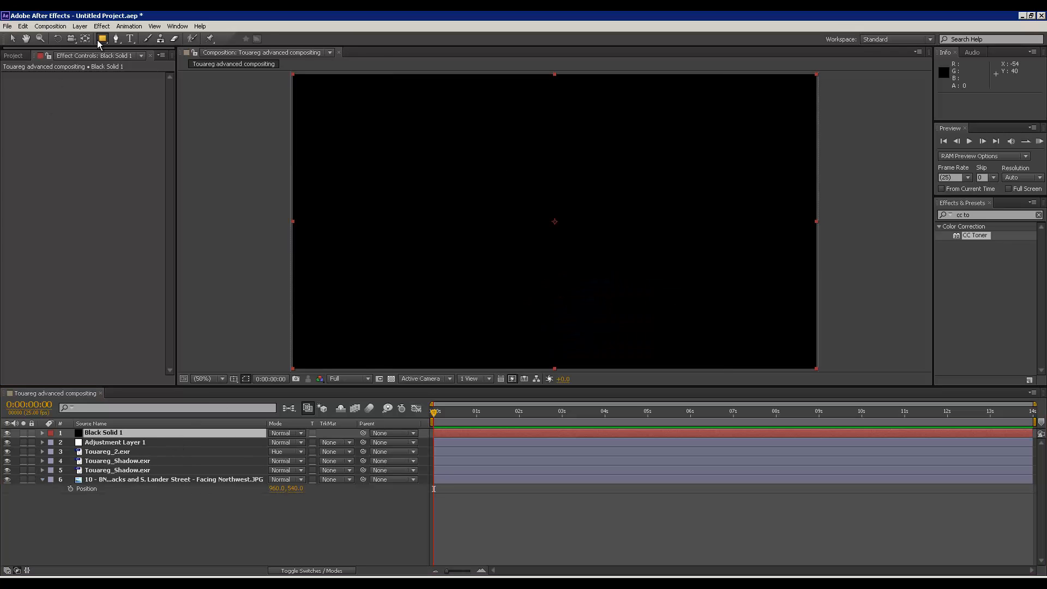
- Draw a centred elliptical mask of about 2070 × 1150 px on the black solid and set the mask to Inverted
{"action": "left_click_drag", "start_coordinate": [101, 39], "coordinate": [129, 64]}
{"action": "left_click_drag", "start_coordinate": [554, 222], "coordinate": [874, 375]}
{"action": "left_click_drag", "start_coordinate": [811, 367], "coordinate": [840, 379]}
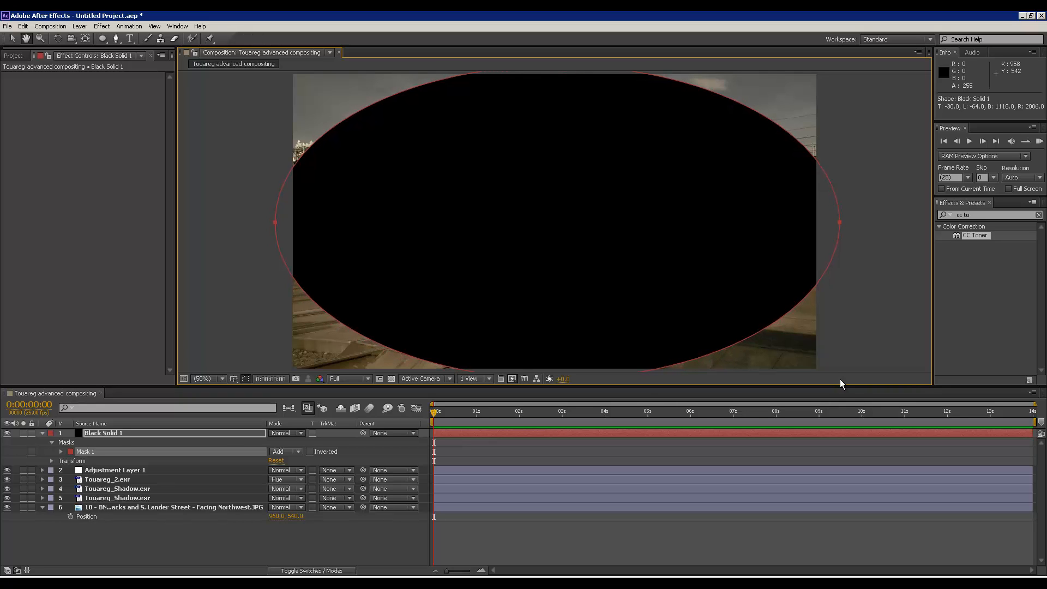
{"action": "left_click", "coordinate": [124, 434]}
{"action": "left_click", "coordinate": [310, 452]}
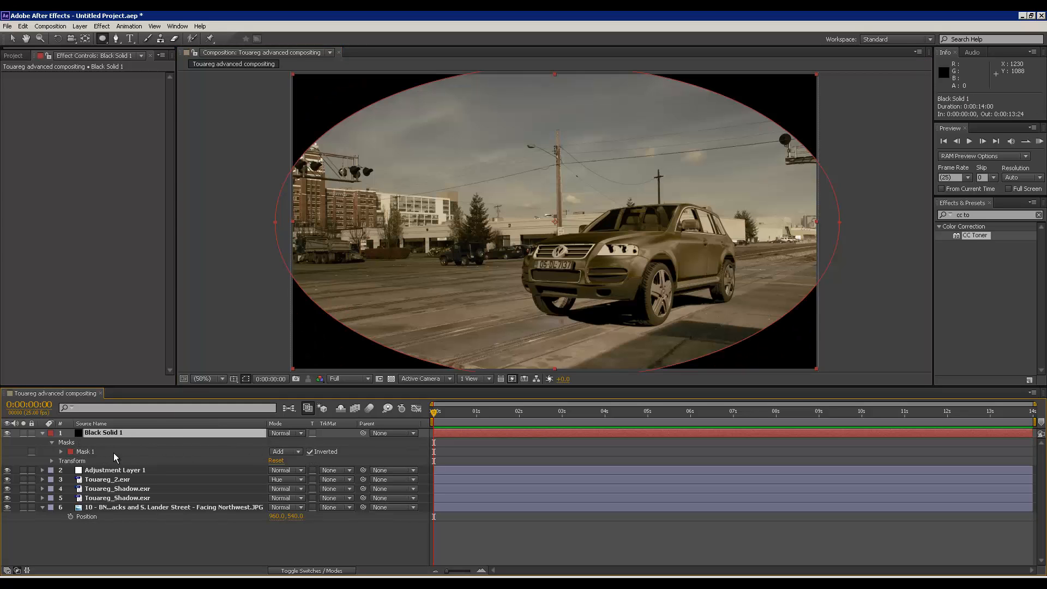
- Feather the black solid's elliptical mask, trying 75 pixels and settling on 240 pixels
{"action": "left_click", "coordinate": [61, 452]}
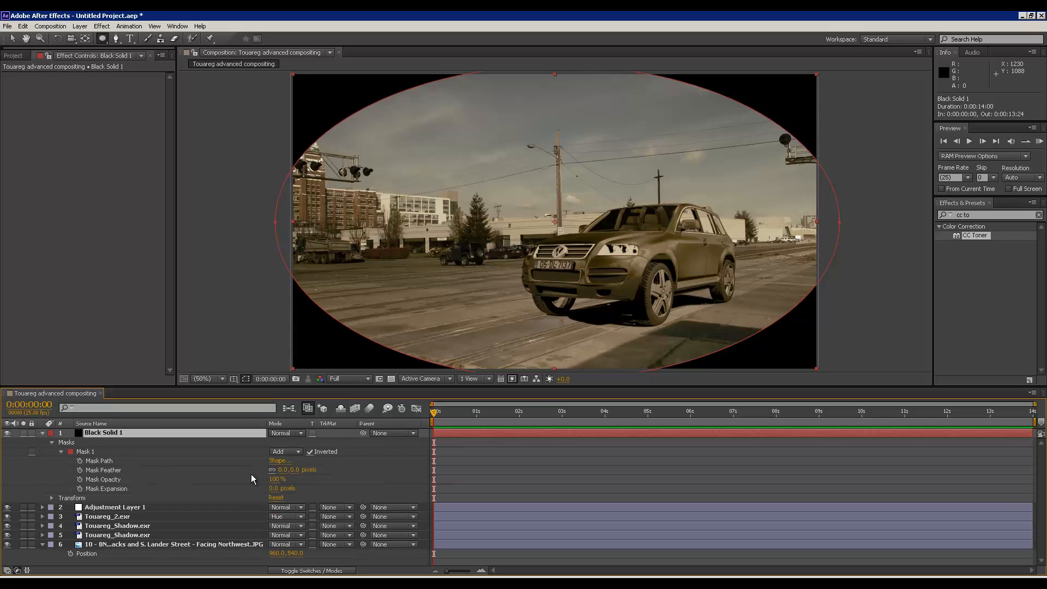
{"action": "left_click", "coordinate": [283, 470]}
{"action": "key", "text": "Return"}
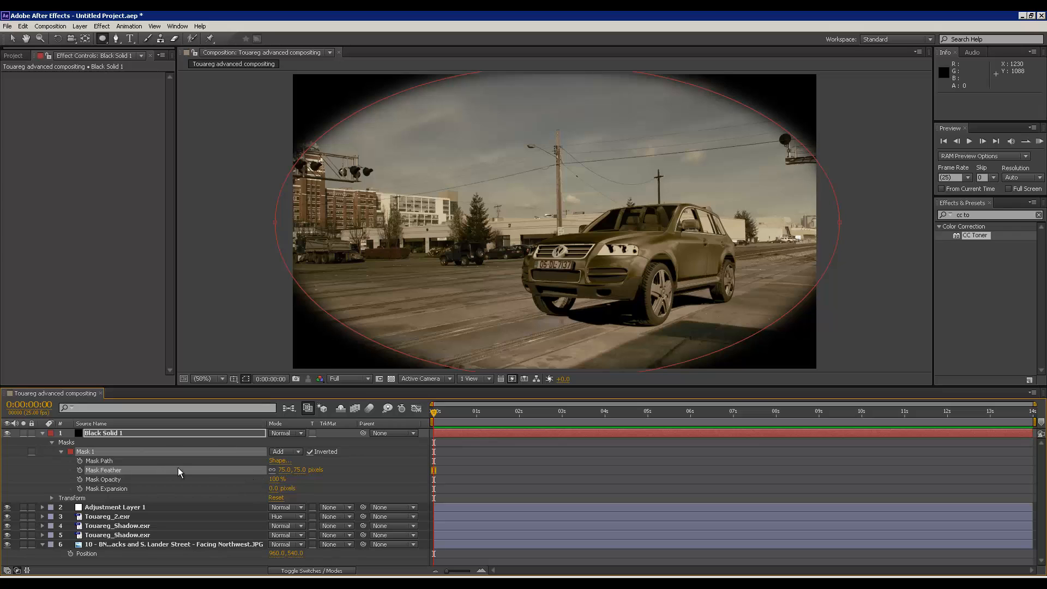
{"action": "left_click", "coordinate": [283, 470]}
{"action": "left_click", "coordinate": [228, 482]}
{"action": "left_click_drag", "start_coordinate": [286, 470], "coordinate": [420, 461]}
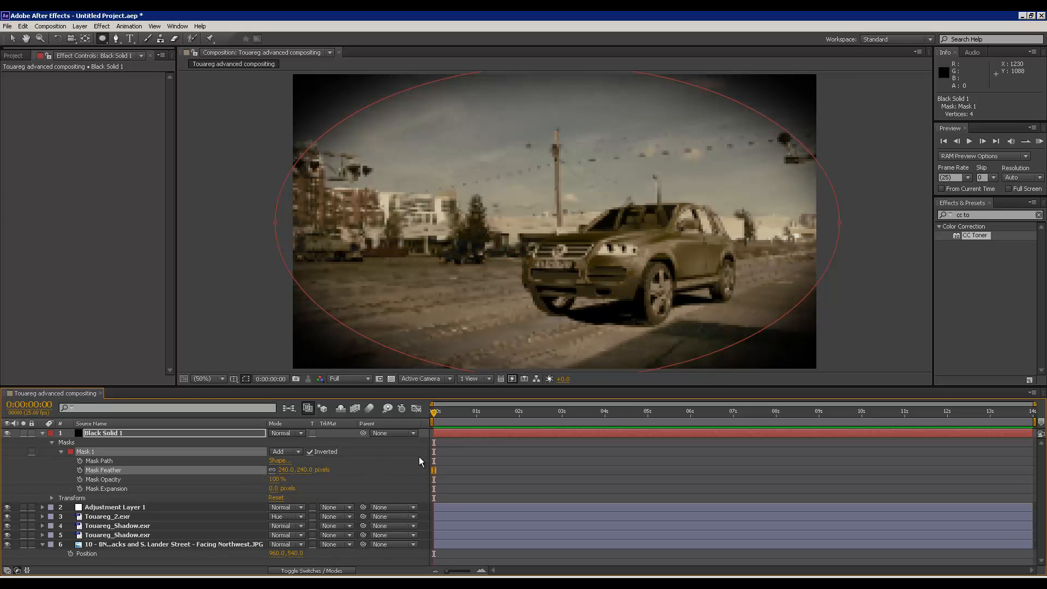
- Lower the black solid's opacity, trying 75% and settling on 60%, and collapse the background photo layer's properties
{"action": "left_click", "coordinate": [145, 430]}
{"action": "key", "text": "t"}
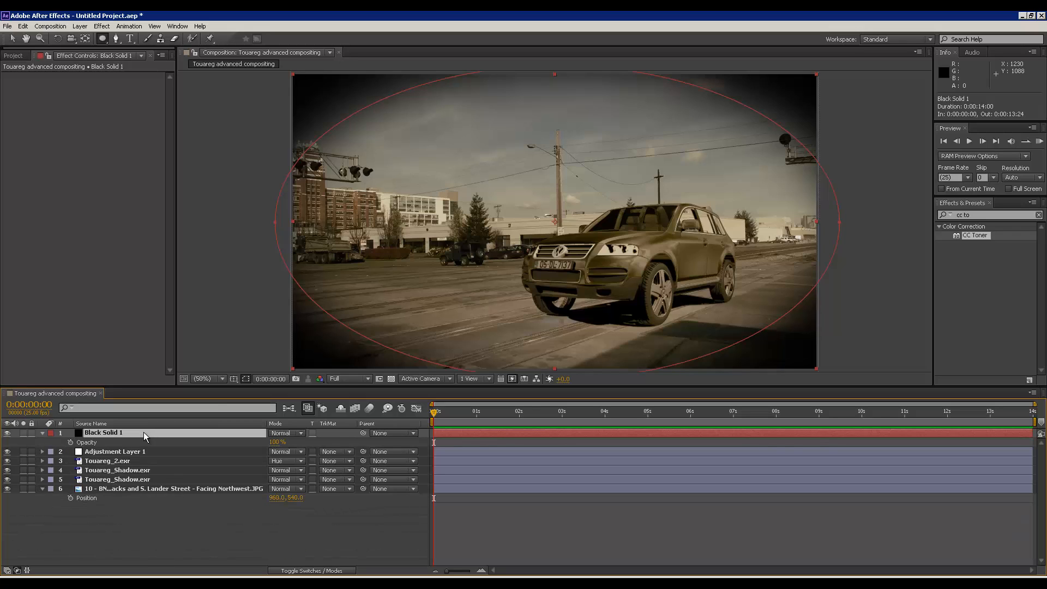
{"action": "left_click", "coordinate": [278, 443]}
{"action": "type", "text": "75"}
{"action": "key", "text": "Return"}
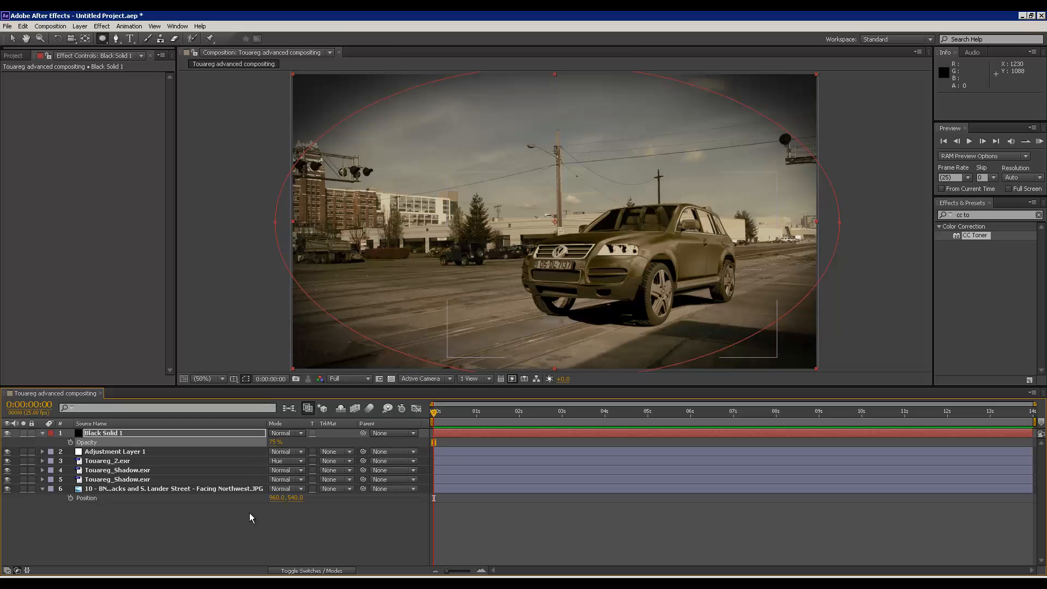
{"action": "left_click", "coordinate": [214, 537]}
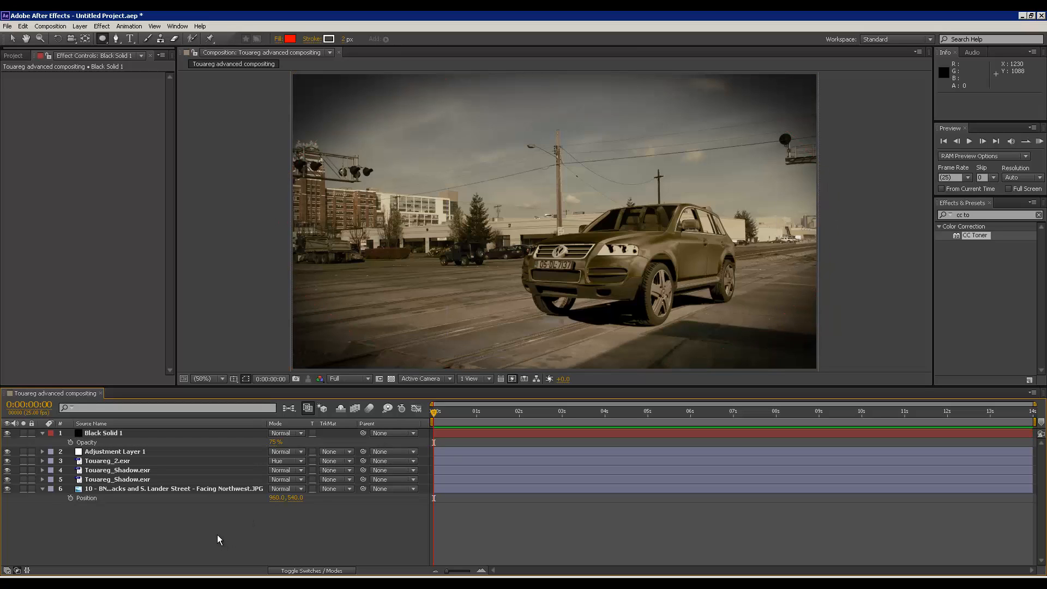
{"action": "left_click", "coordinate": [275, 442]}
{"action": "type", "text": "60"}
{"action": "key", "text": "Return"}
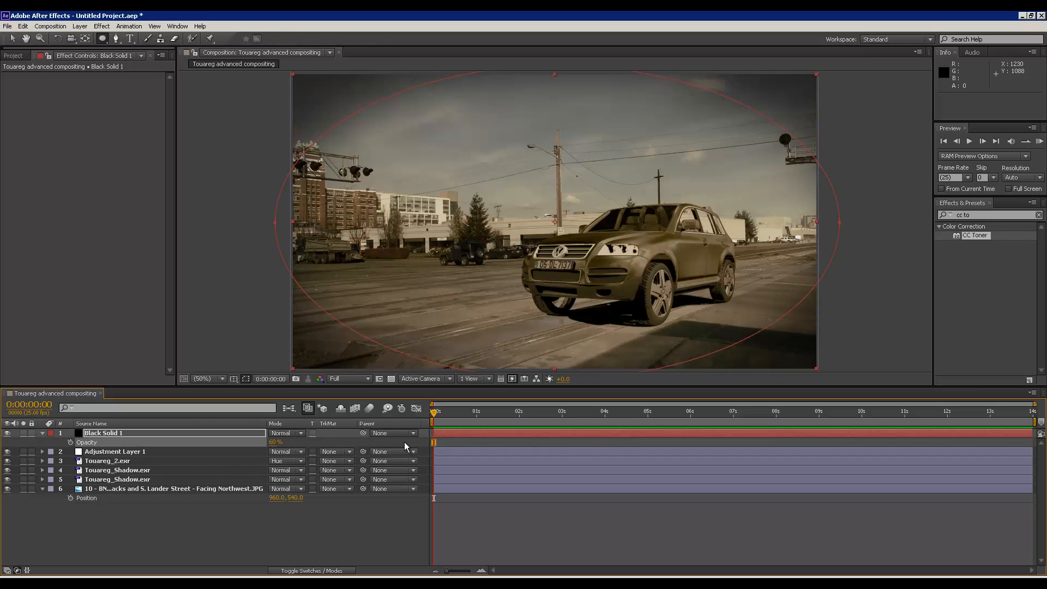
{"action": "left_click", "coordinate": [234, 505]}
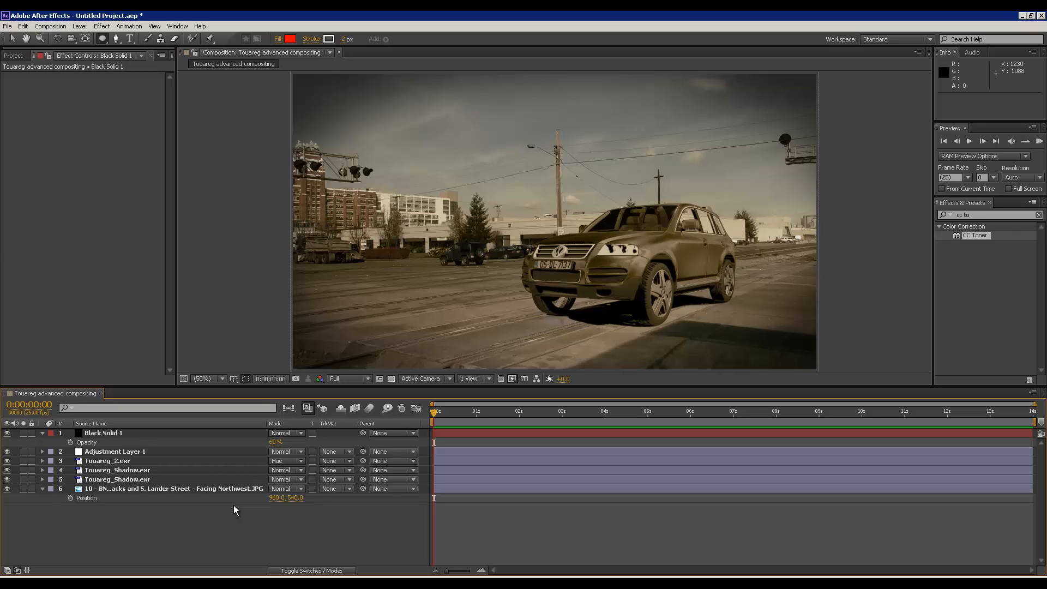
{"action": "left_click", "coordinate": [43, 488]}
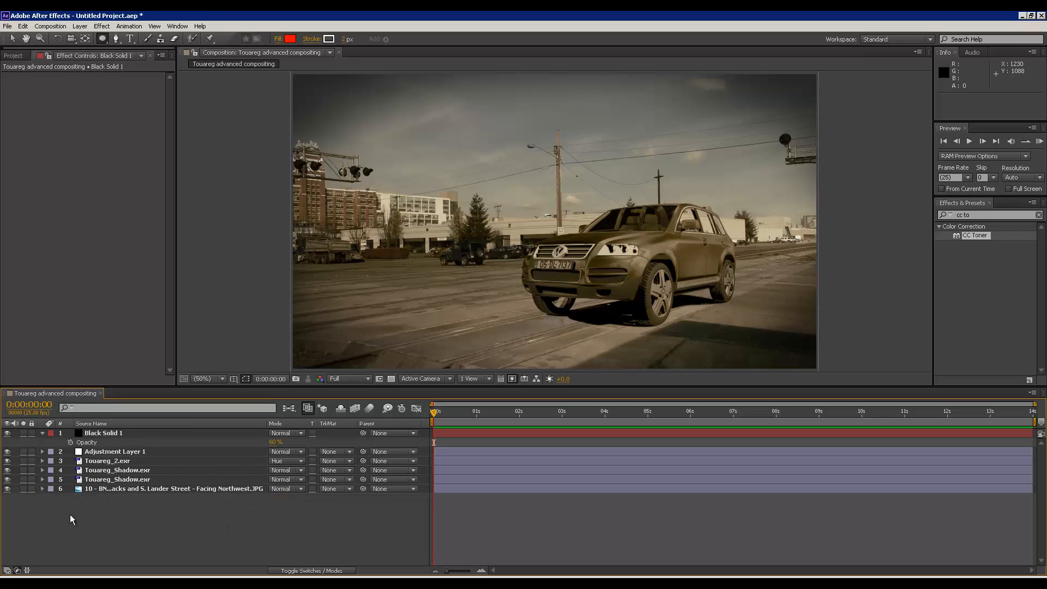
- Examine the channels EXtractoR offers on the upper Touareg_Shadow.exr layer and leave its channel assignment as it is
{"action": "left_click", "coordinate": [122, 471]}
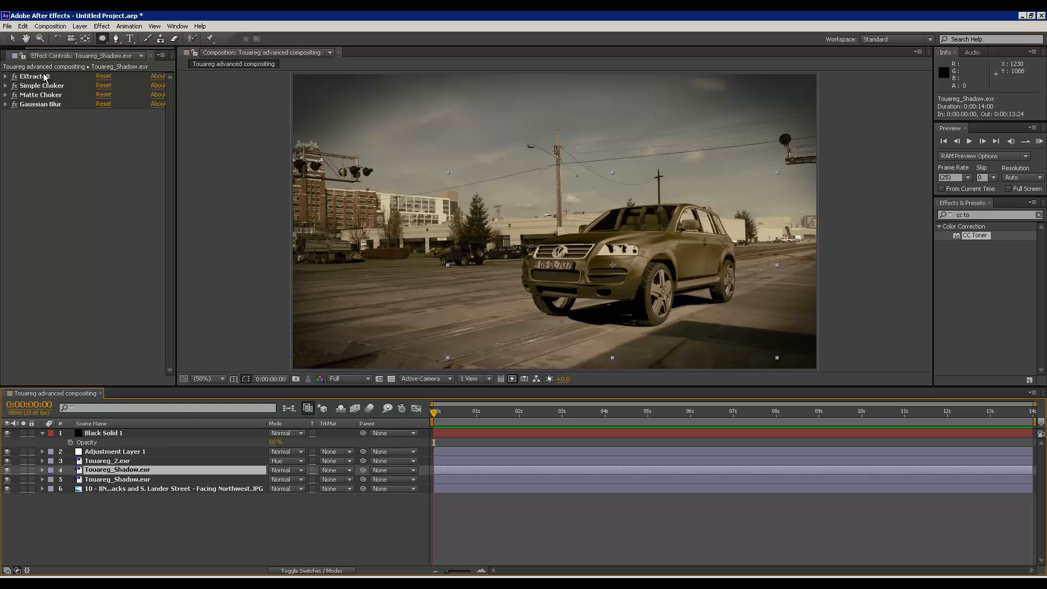
{"action": "left_click", "coordinate": [45, 77]}
{"action": "left_click", "coordinate": [6, 77]}
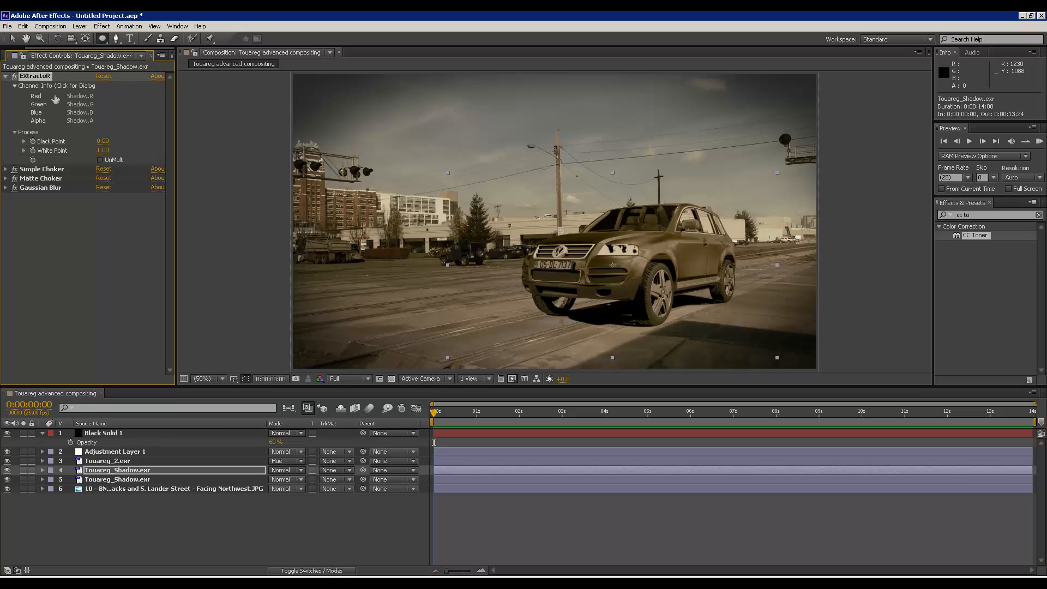
{"action": "left_click", "coordinate": [79, 103]}
{"action": "left_click", "coordinate": [551, 278]}
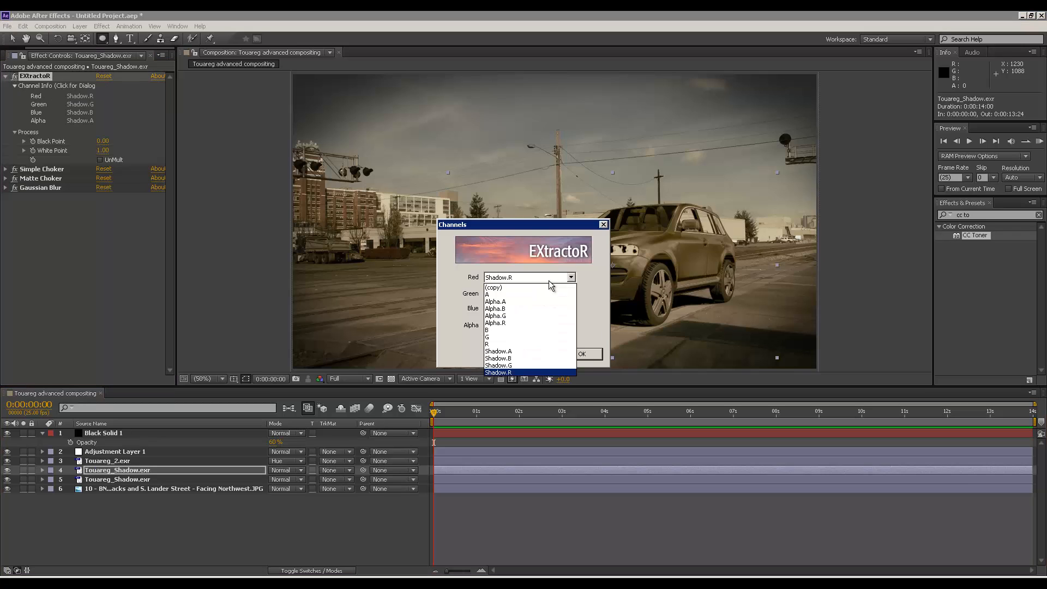
{"action": "left_click", "coordinate": [588, 305]}
{"action": "left_click", "coordinate": [537, 353]}
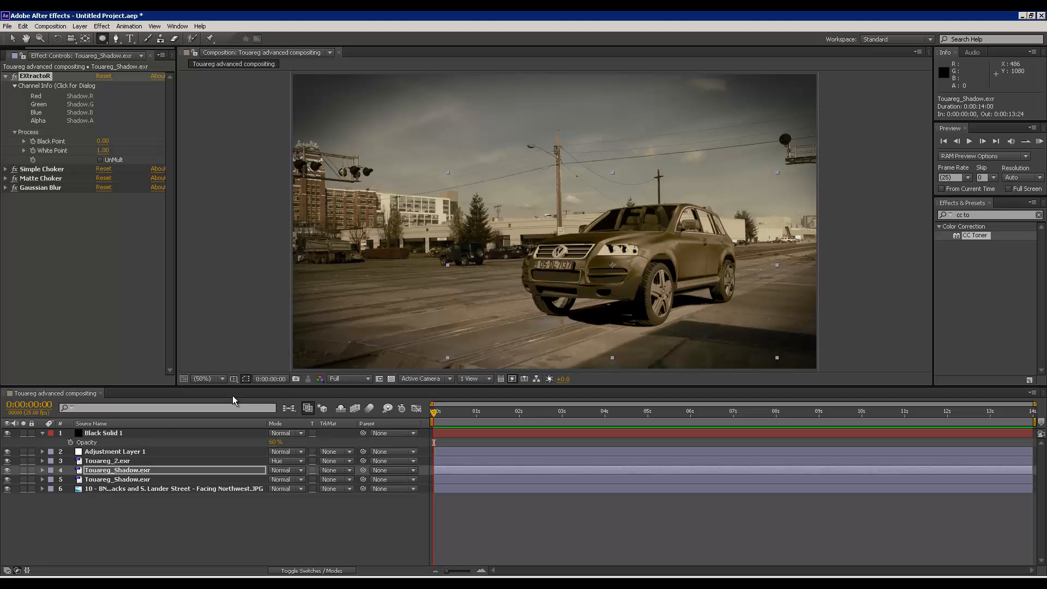
- Examine the full list of render channels EXtractoR offers on the Touareg_2.exr layer, and cancel the channel dialog
{"action": "left_click", "coordinate": [115, 461]}
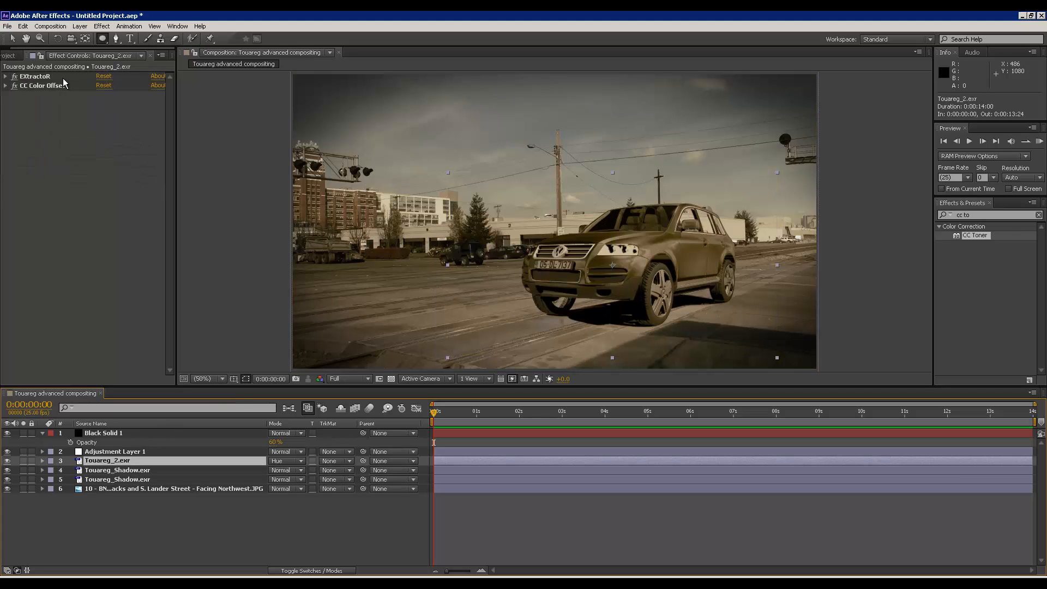
{"action": "left_click", "coordinate": [5, 76]}
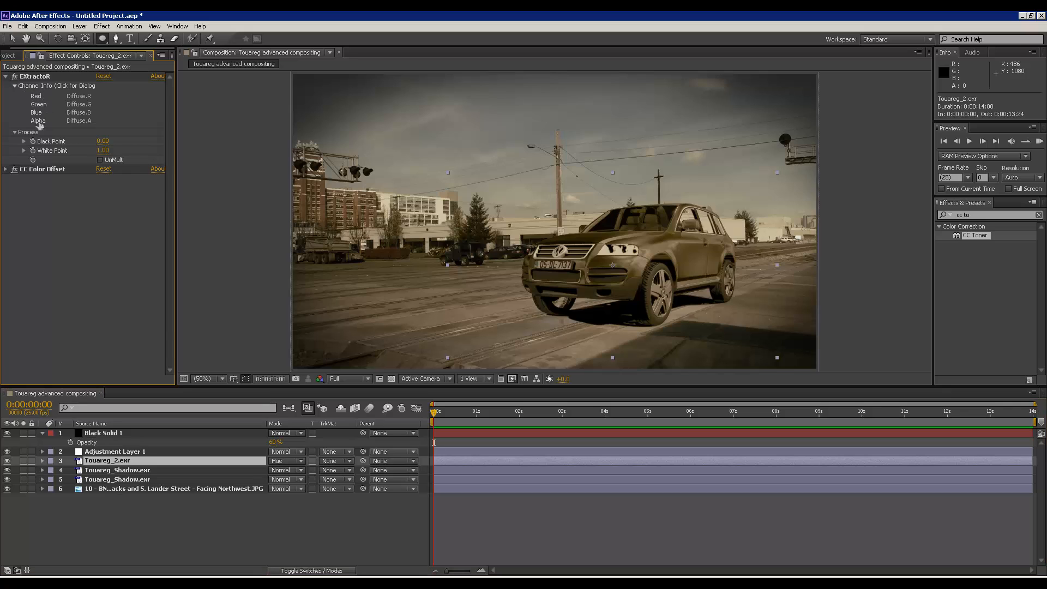
{"action": "left_click", "coordinate": [70, 110]}
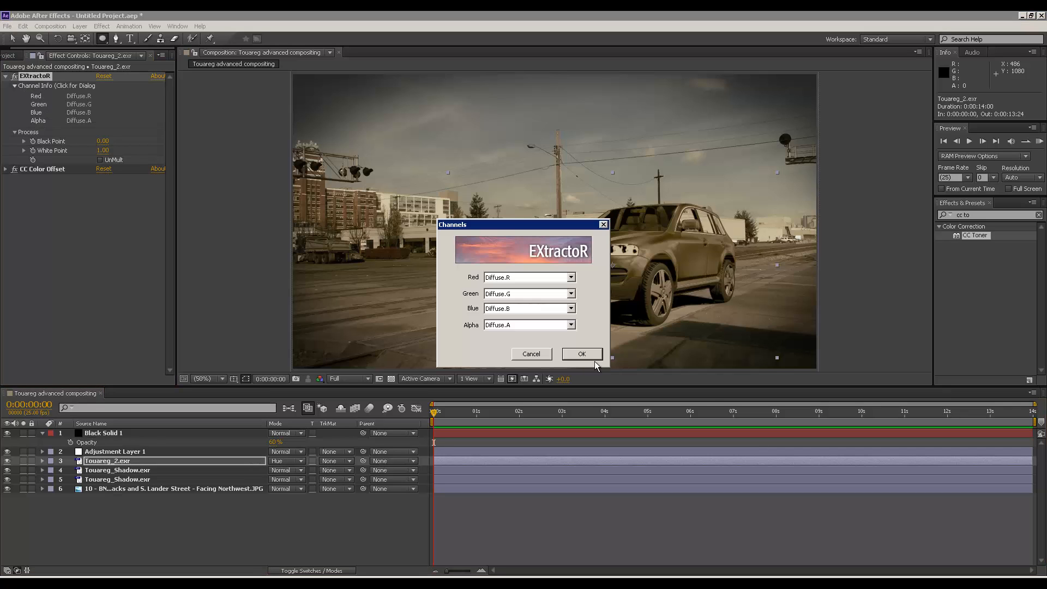
{"action": "left_click", "coordinate": [561, 279]}
{"action": "scroll", "coordinate": [573, 404], "scroll_direction": "down", "scroll_amount": 3}
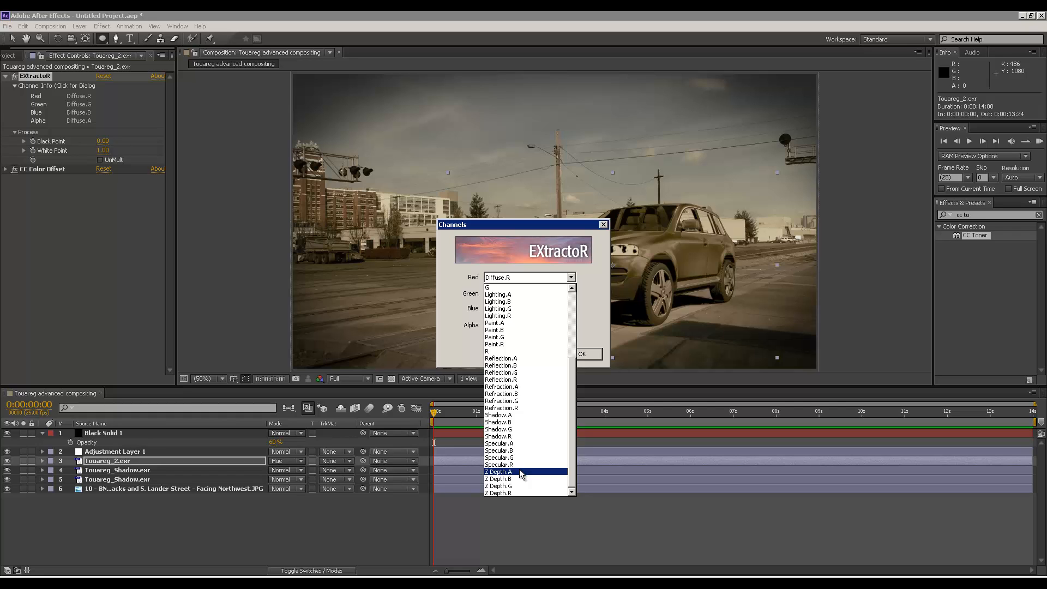
{"action": "scroll", "coordinate": [530, 371], "scroll_direction": "up", "scroll_amount": 5}
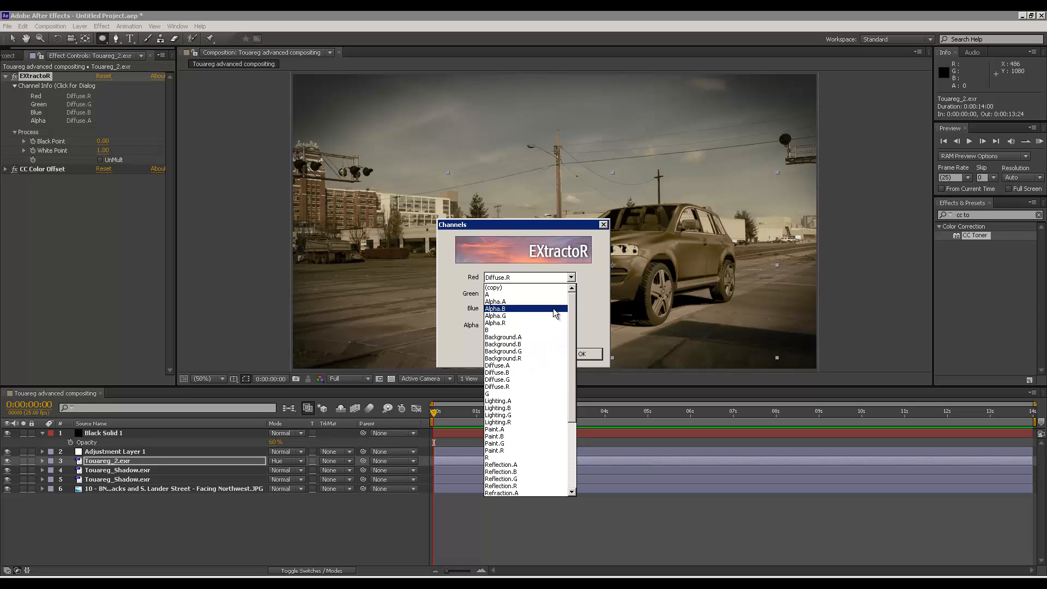
{"action": "mouse_move", "coordinate": [570, 317]}
{"action": "left_mouse_down"}
{"action": "mouse_move", "coordinate": [577, 393]}
{"action": "mouse_move", "coordinate": [579, 299]}
{"action": "left_mouse_up"}
{"action": "left_click", "coordinate": [585, 295]}
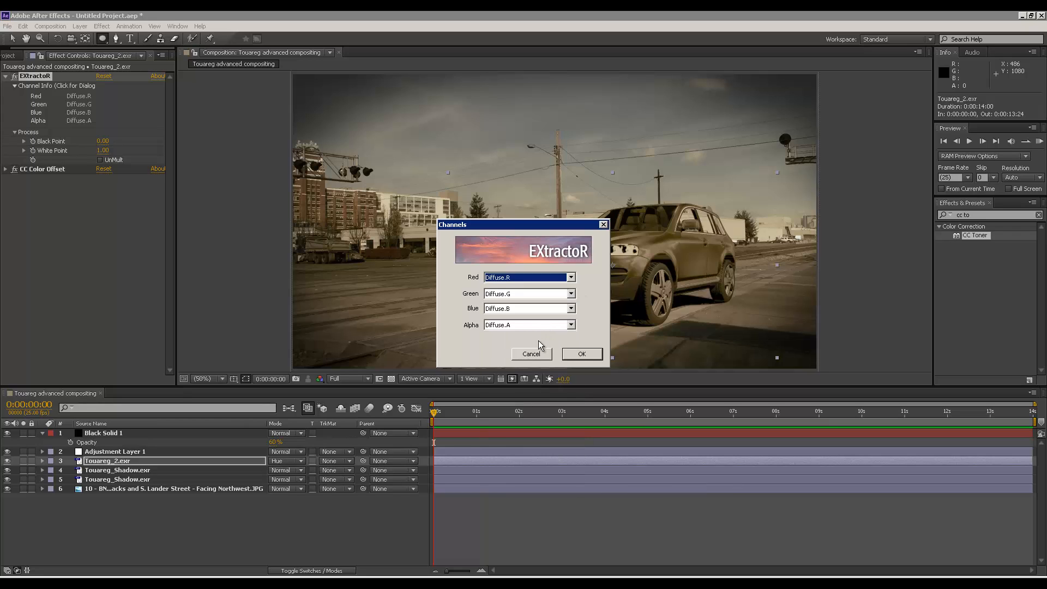
{"action": "left_click", "coordinate": [532, 354]}
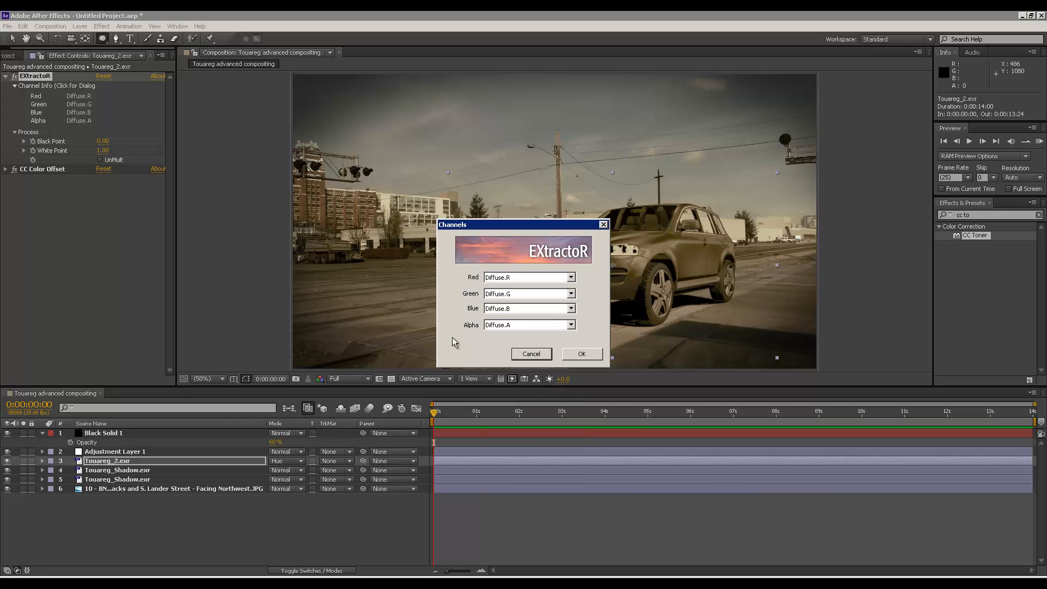
{"action": "left_click", "coordinate": [529, 355]}
- Collapse the black solid's properties and leave all layers deselected
{"action": "left_click", "coordinate": [171, 509]}
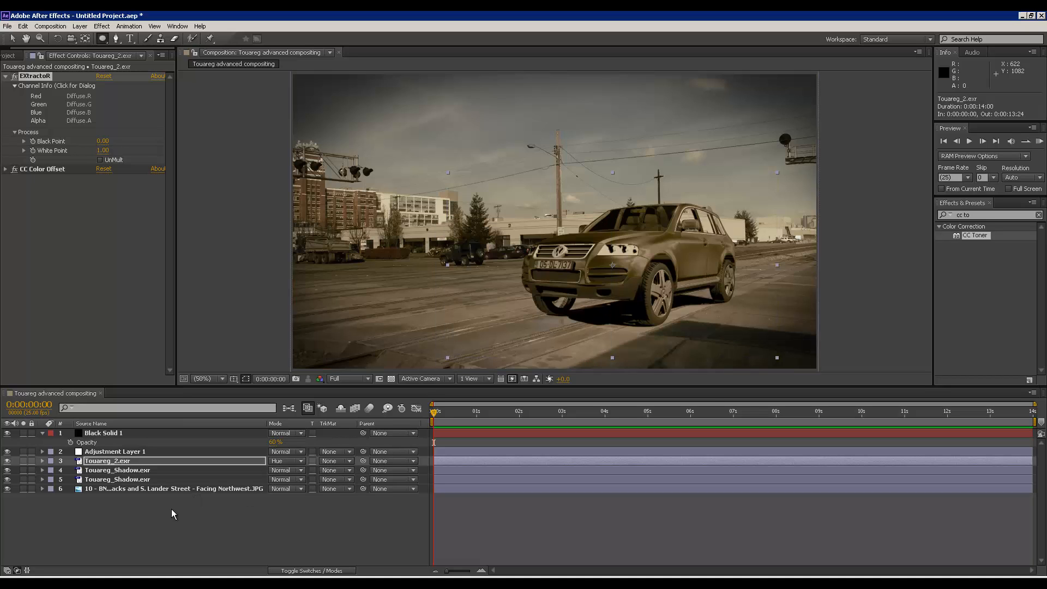
{"action": "left_click", "coordinate": [41, 433]}
{"action": "left_click", "coordinate": [134, 479]}
{"action": "left_click", "coordinate": [133, 495]}
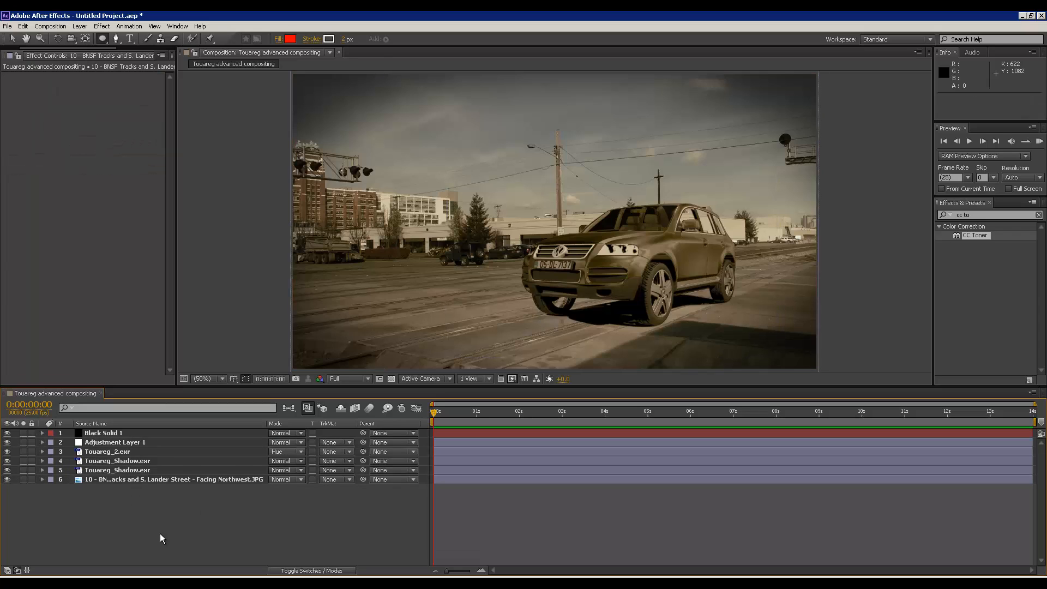